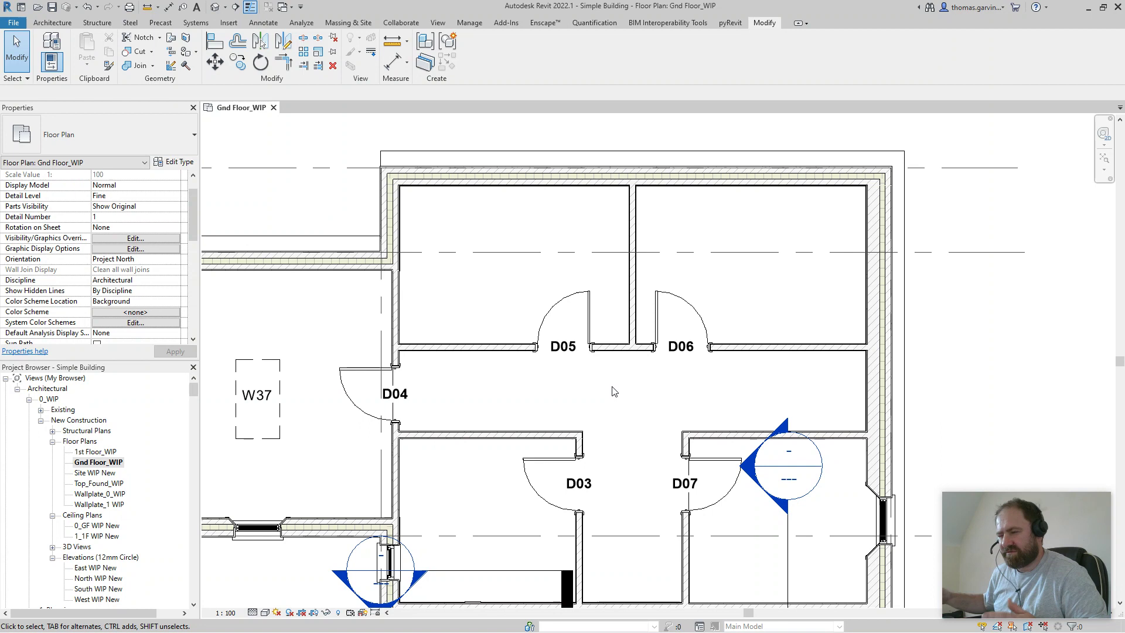
pyautogui.scroll(-1, 652, 325)
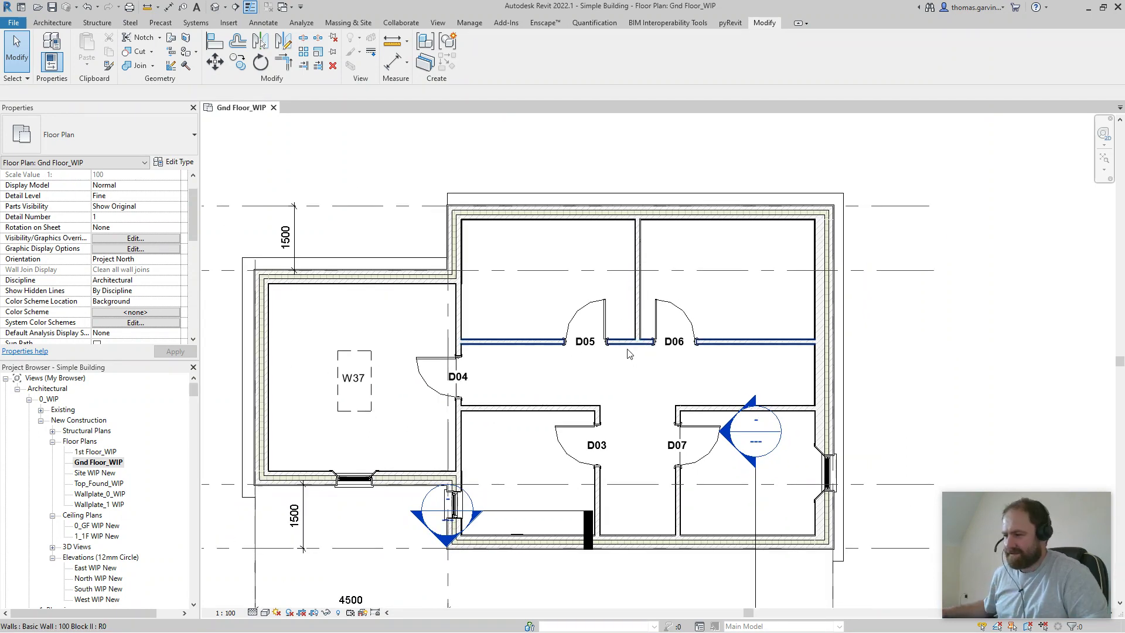
pyautogui.moveTo(627, 285); pyautogui.dragTo(514, 296, button='middle')
pyautogui.scroll(2, 386, 270)
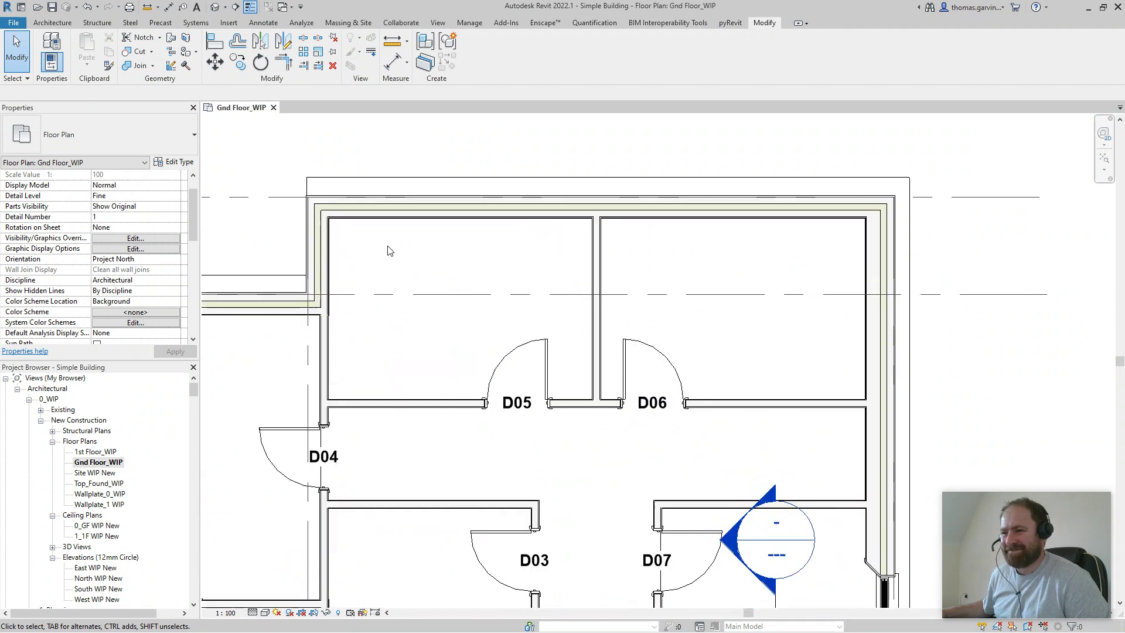
pyautogui.moveTo(384, 254); pyautogui.dragTo(374, 290, button='middle')
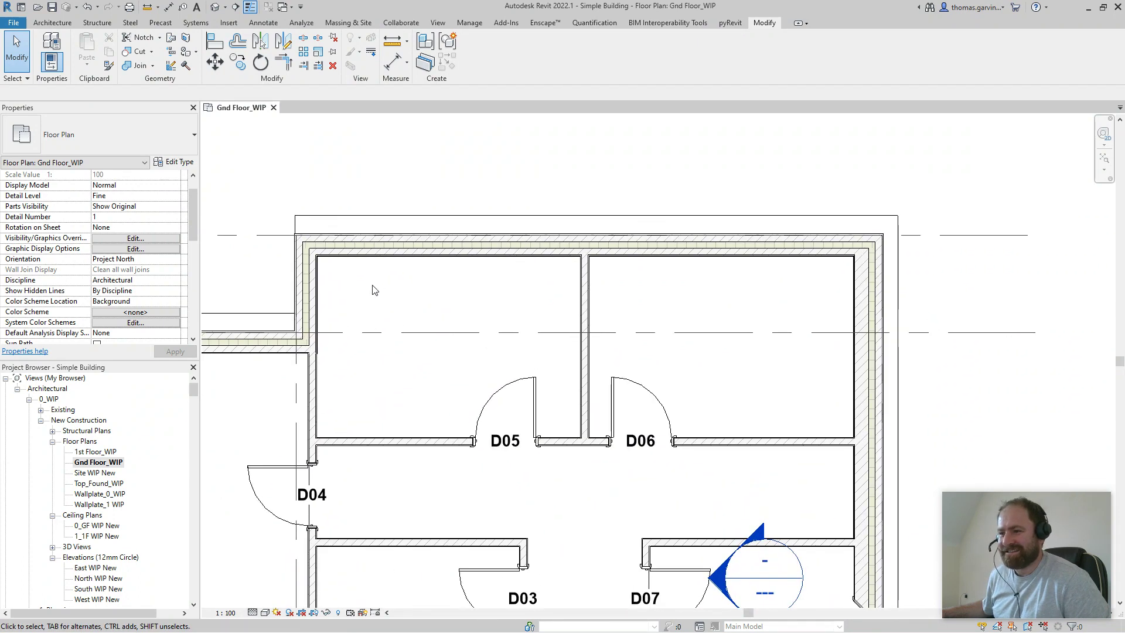
# Create a new family from the Metric Casework template.
pyautogui.click(11, 23)
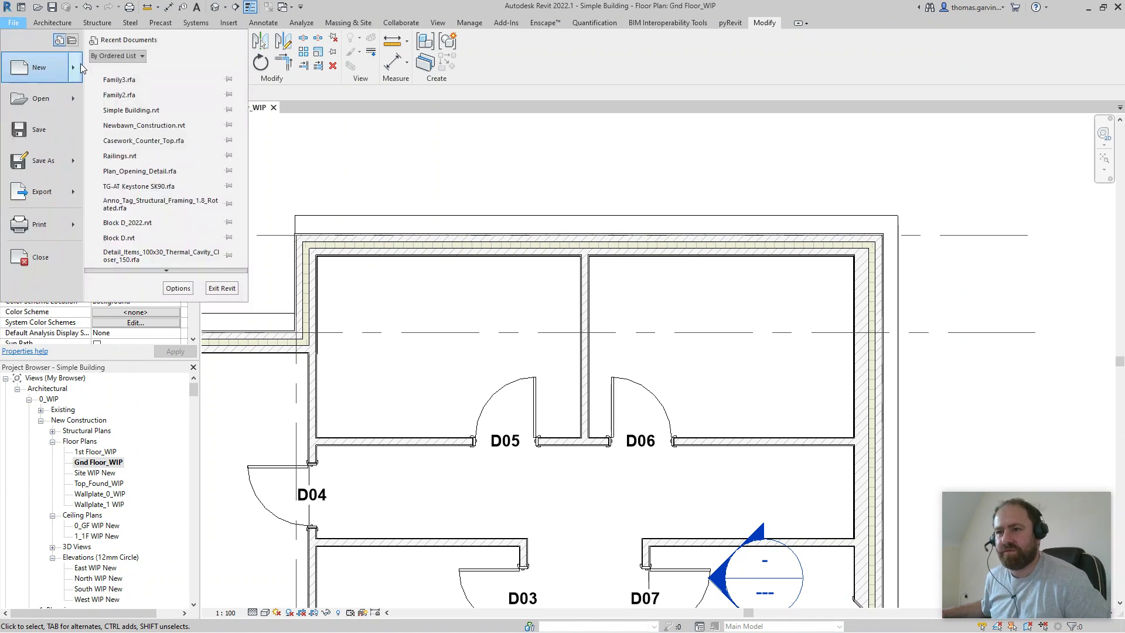
pyautogui.moveTo(80, 63)
pyautogui.click(117, 105)
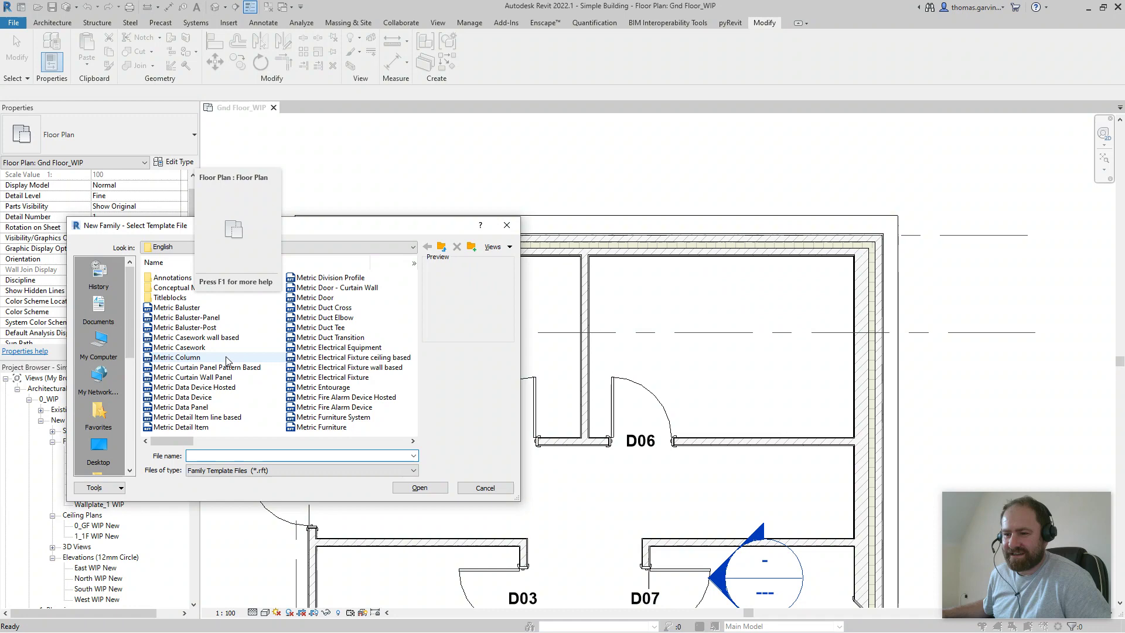
pyautogui.click(179, 347)
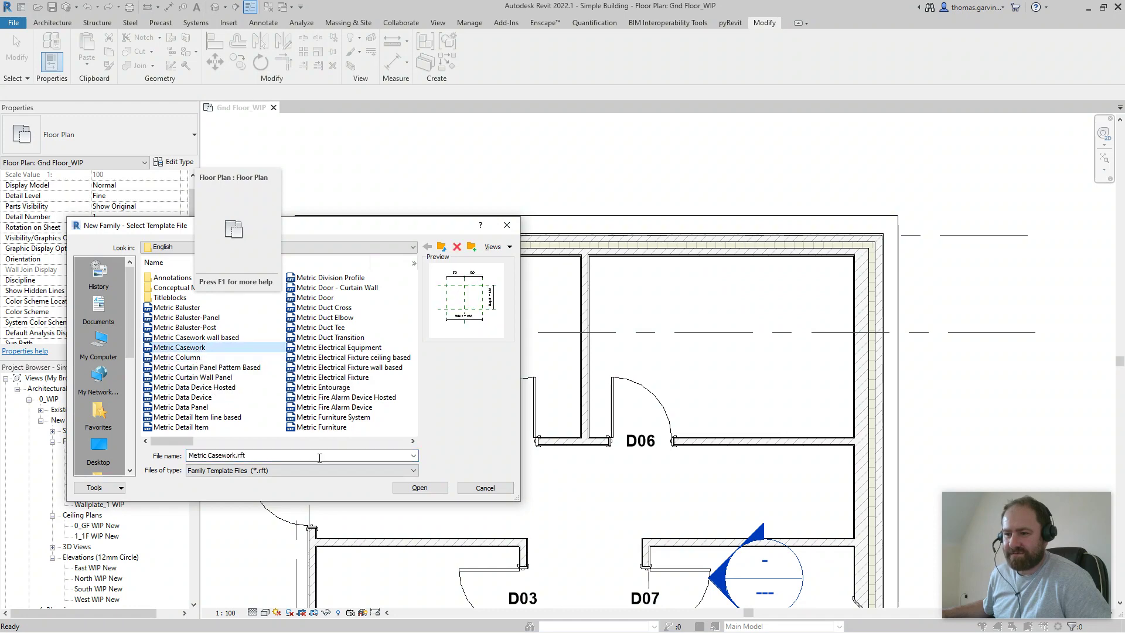
pyautogui.click(421, 488)
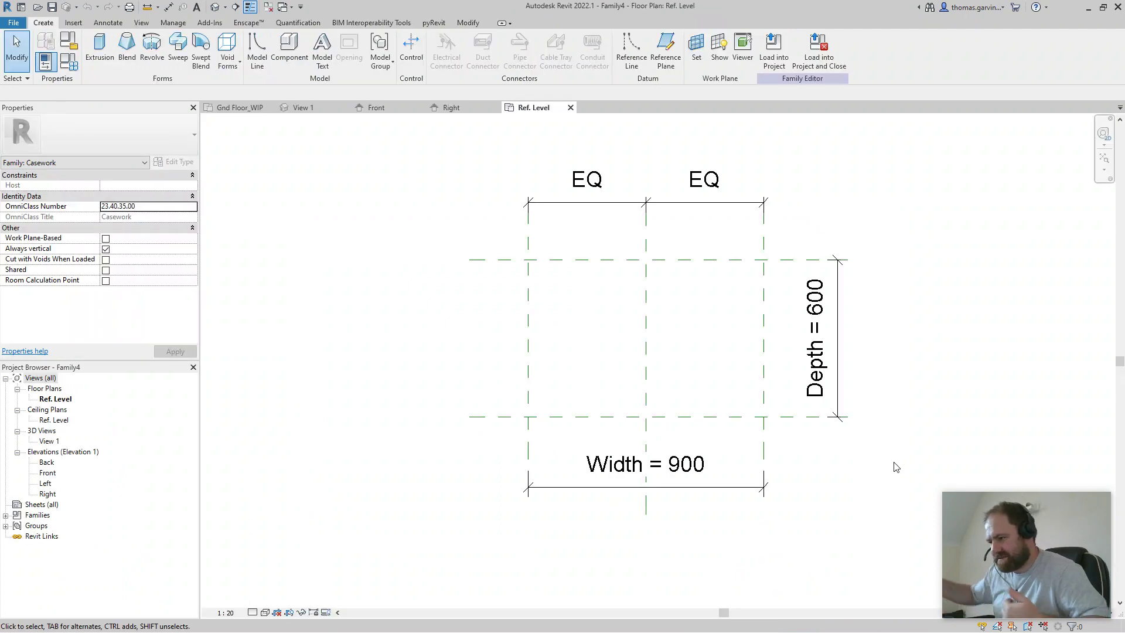
# Delete the leftmost vertical reference plane together with its width dimension in the reference level plan.
pyautogui.moveTo(892, 472); pyautogui.dragTo(391, 332, button='middle')
pyautogui.scroll(-1, 736, 402)
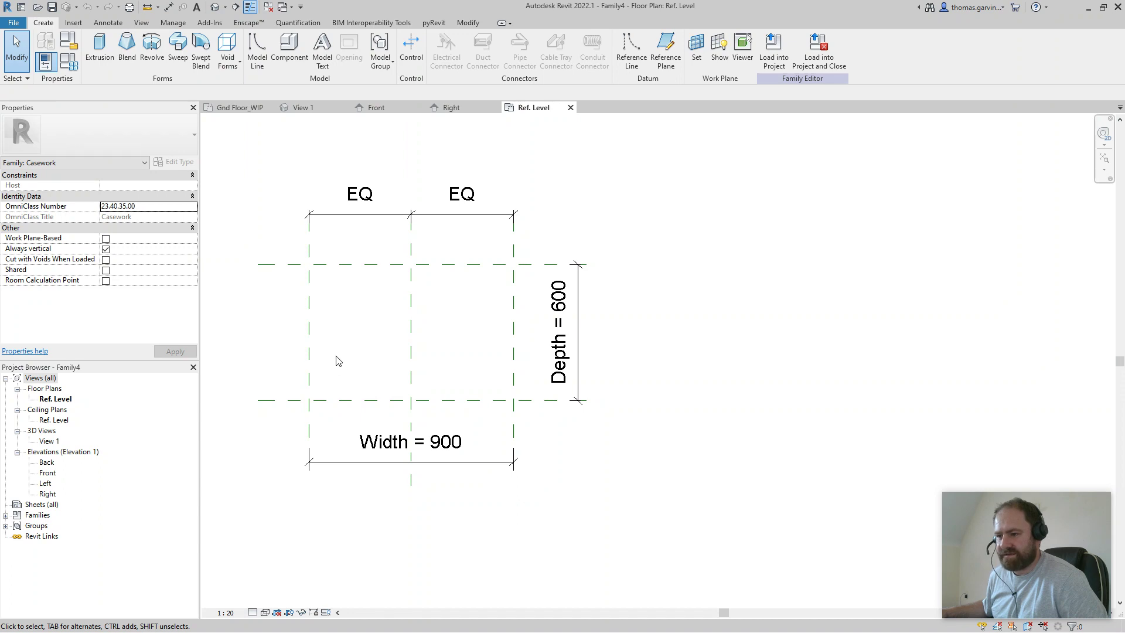
pyautogui.moveTo(277, 330); pyautogui.dragTo(276, 326)
pyautogui.press('Delete')
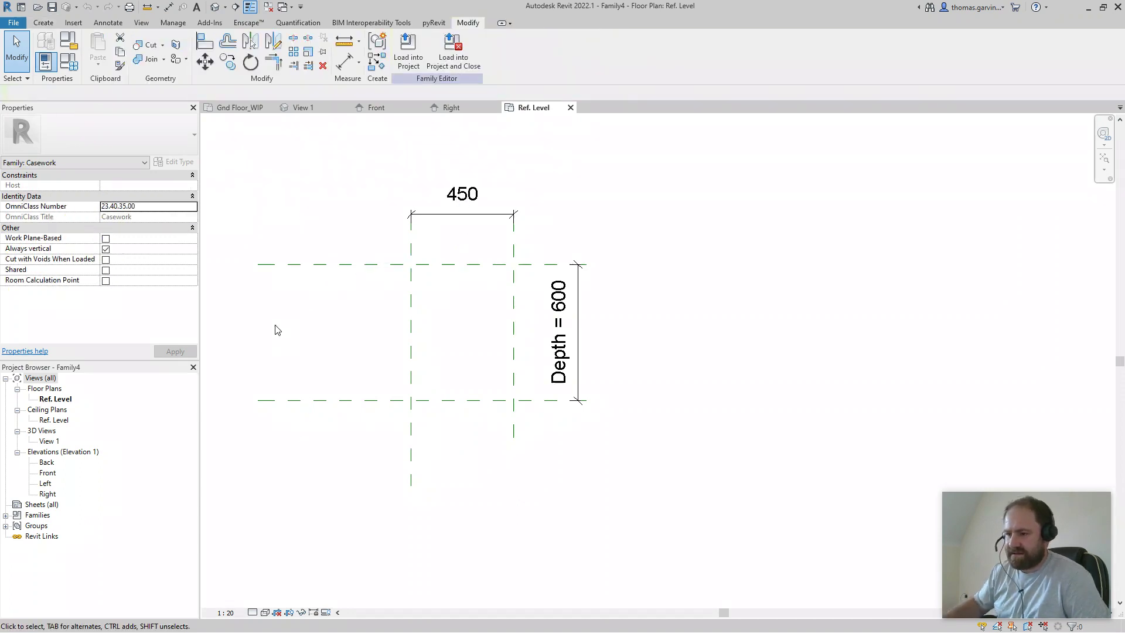
# Label the remaining horizontal dimension with Width as an instance parameter and set it to 1500 mm.
pyautogui.click(477, 215)
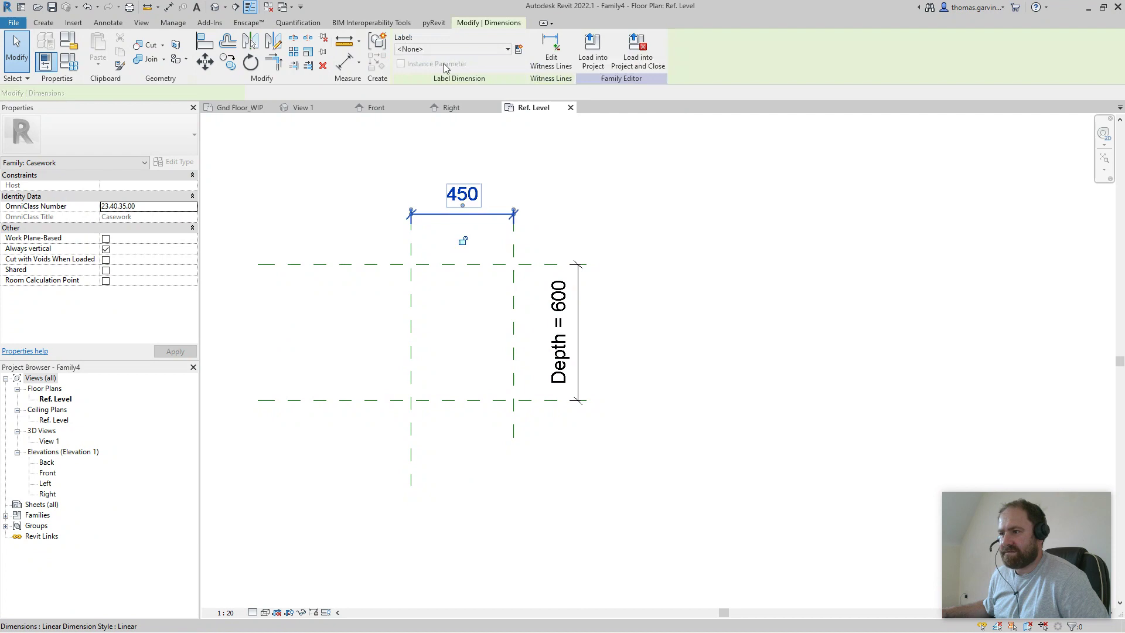
pyautogui.click(465, 48)
pyautogui.click(440, 130)
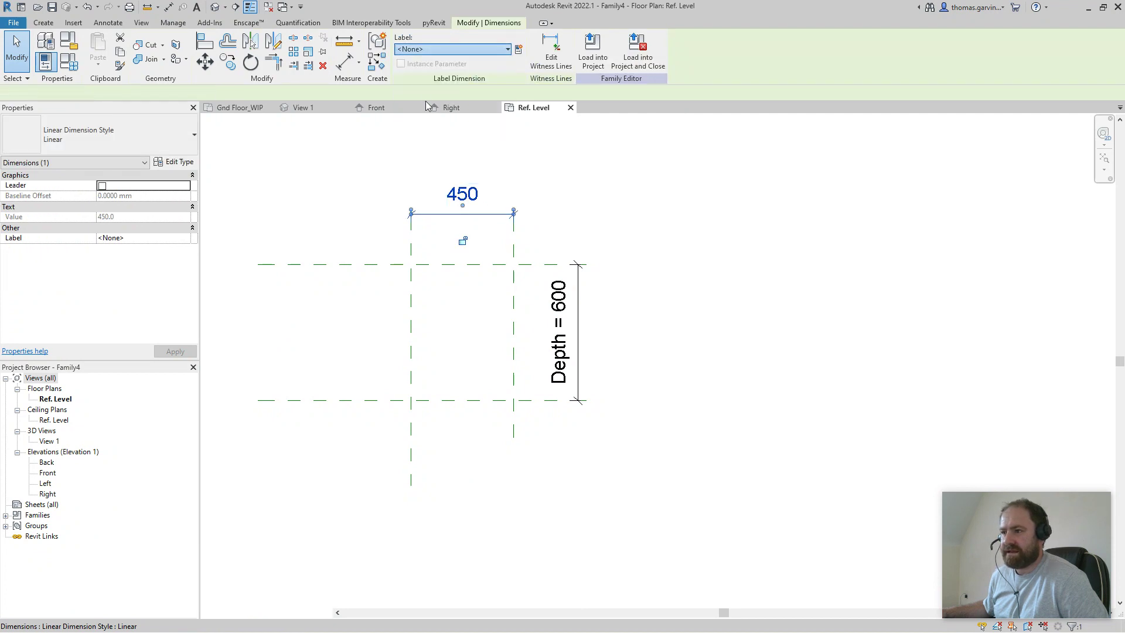
pyautogui.click(401, 65)
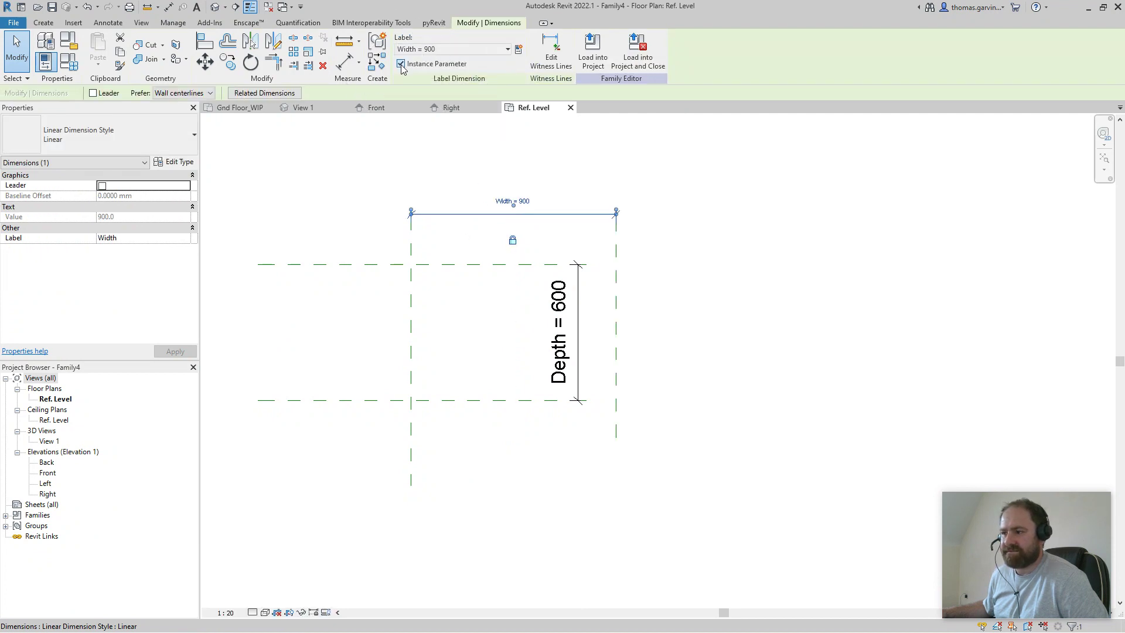
pyautogui.click(531, 206)
pyautogui.write('15')
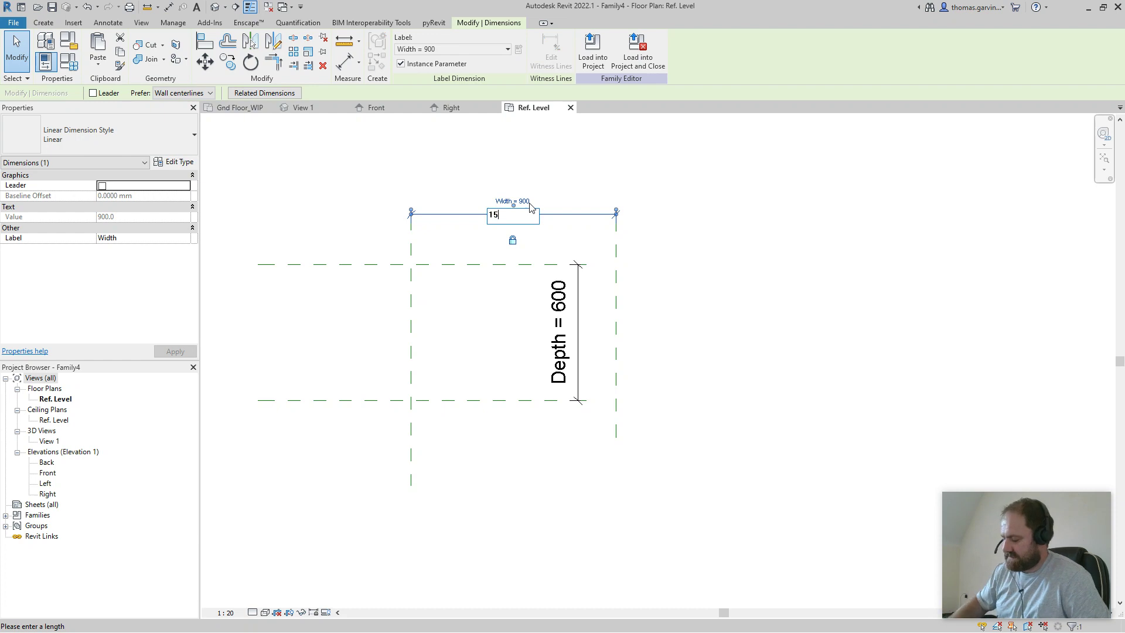
pyautogui.write('00')
pyautogui.press('Return')
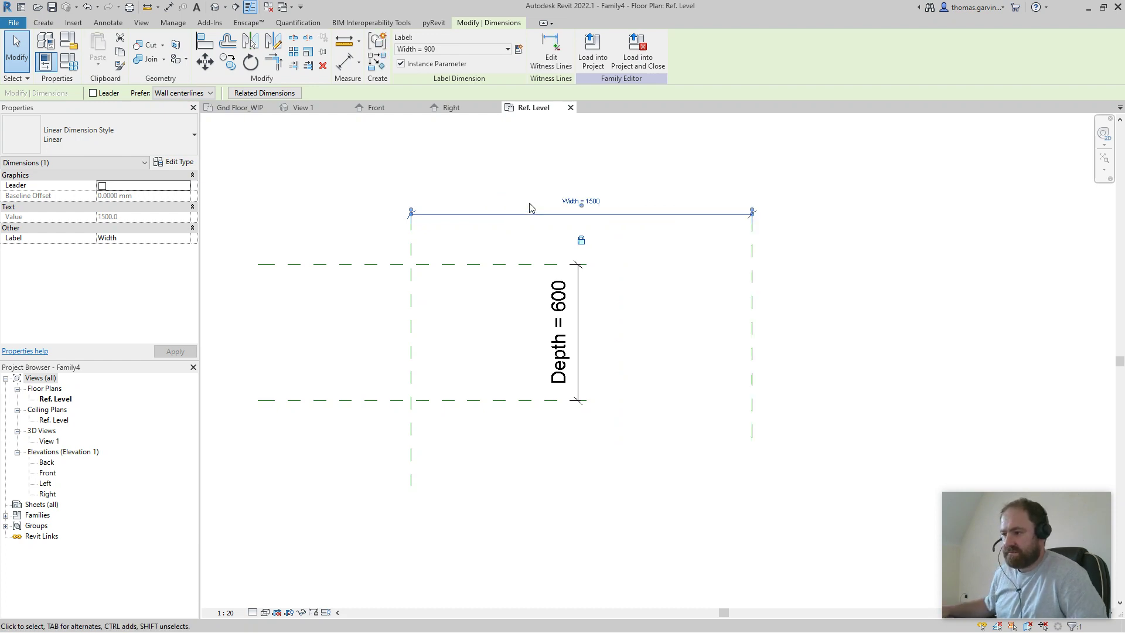
# Extend the Back and Front reference planes past the right vertical plane and move the Depth dimension to their left ends.
pyautogui.click(522, 264)
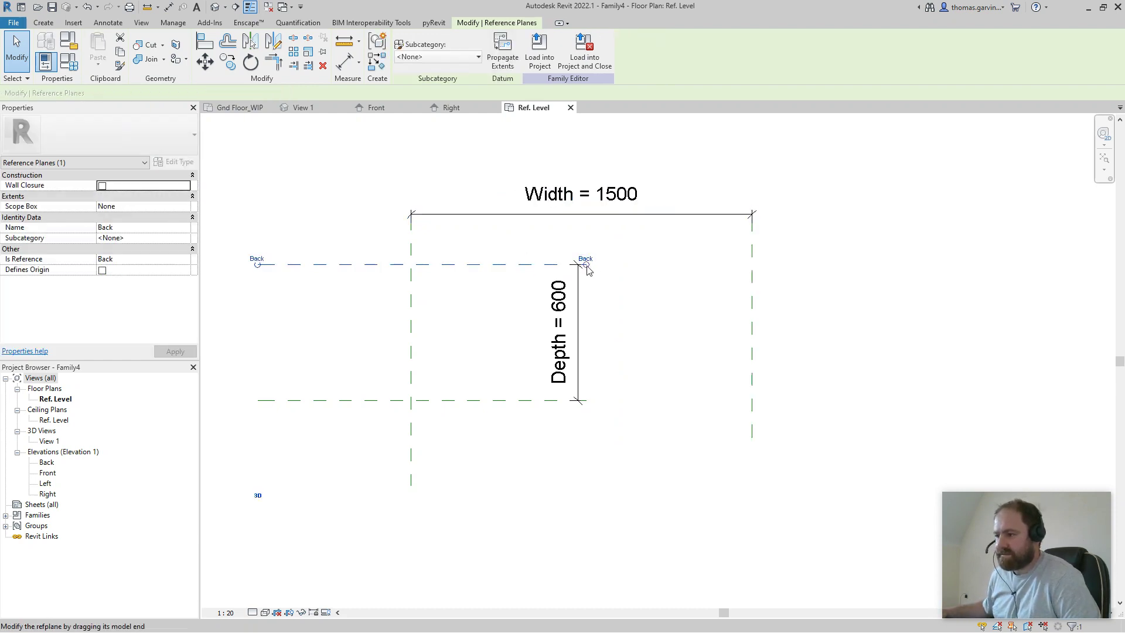
pyautogui.click(586, 401)
pyautogui.moveTo(587, 403); pyautogui.dragTo(812, 400)
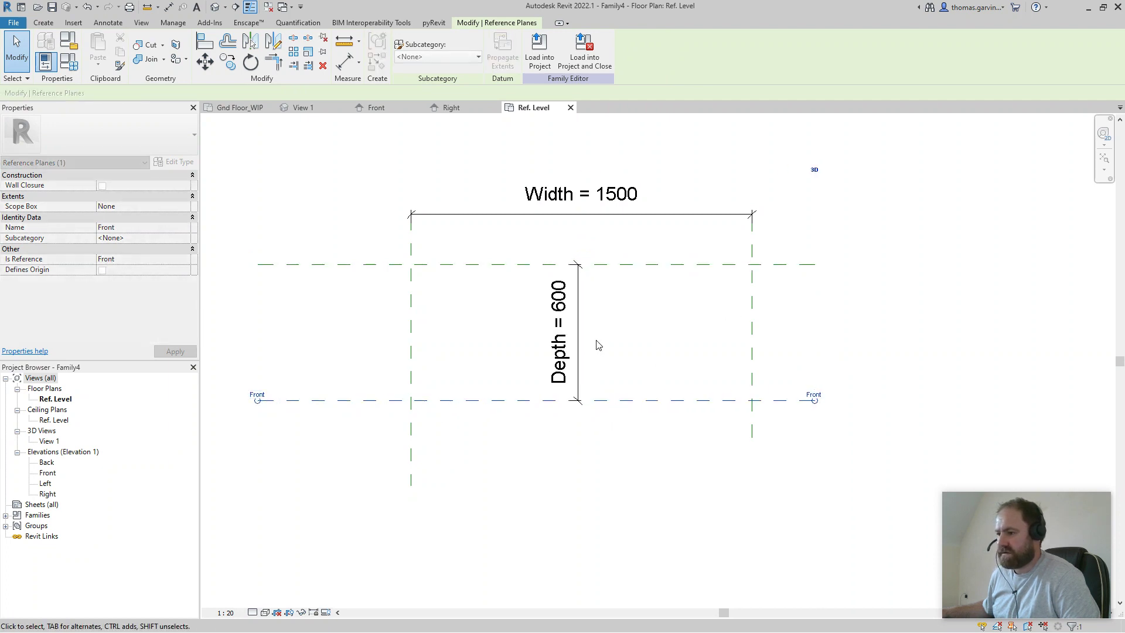
pyautogui.click(580, 315)
pyautogui.click(583, 315)
pyautogui.moveTo(580, 319); pyautogui.dragTo(257, 331)
# Make the Back reference plane define the family origin along with the Center (Left/Right) plane.
pyautogui.click(410, 324)
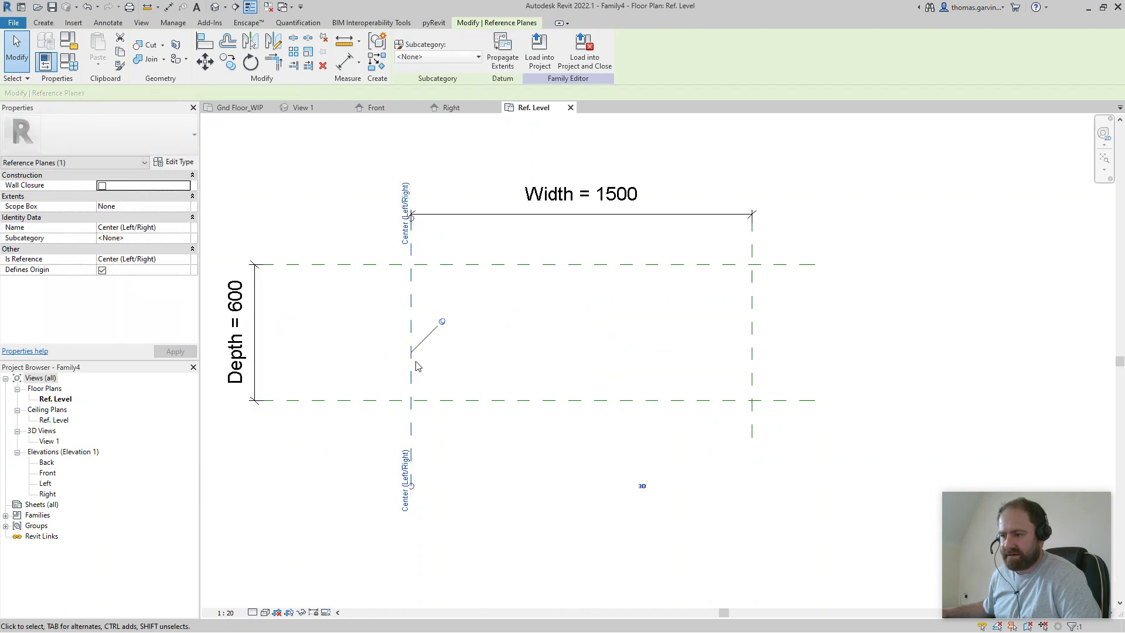
pyautogui.click(482, 401)
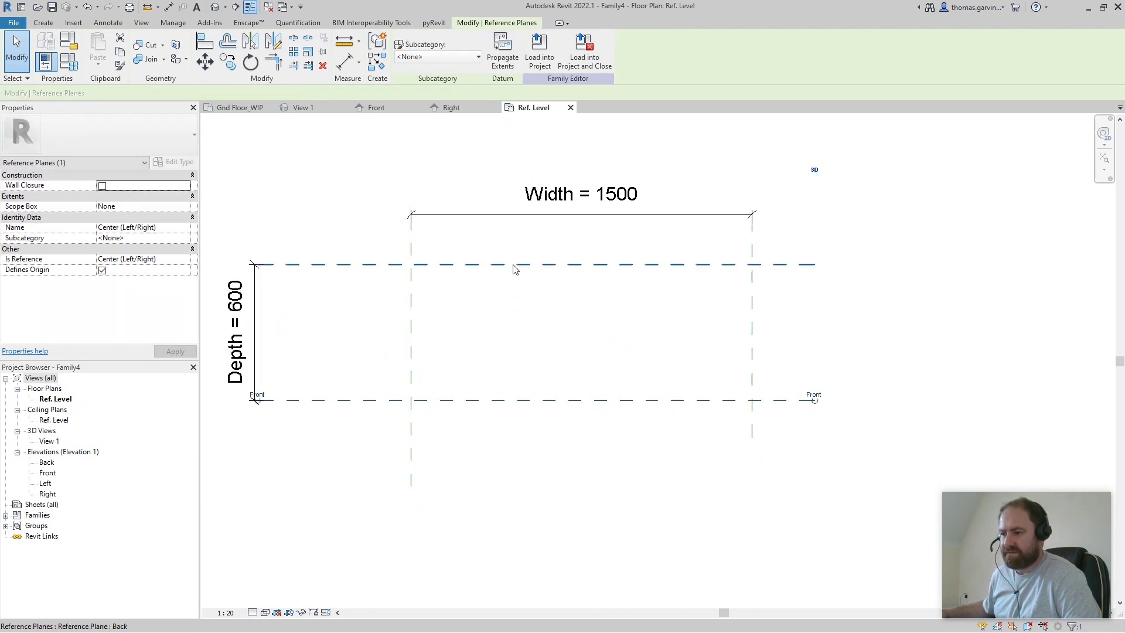
pyautogui.click(513, 266)
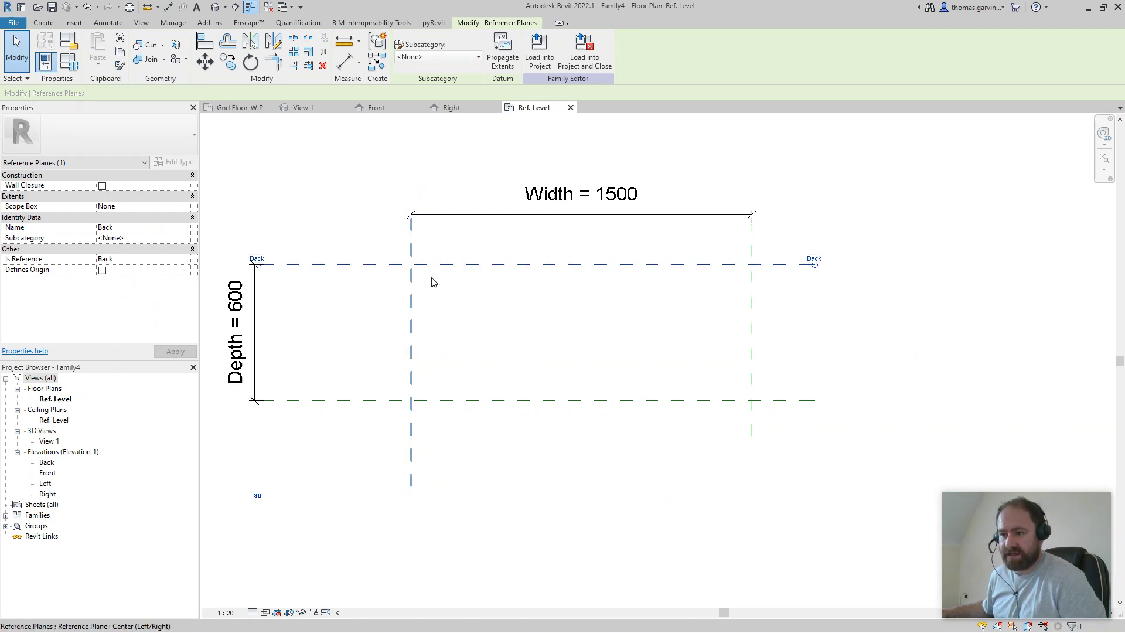
pyautogui.click(453, 260)
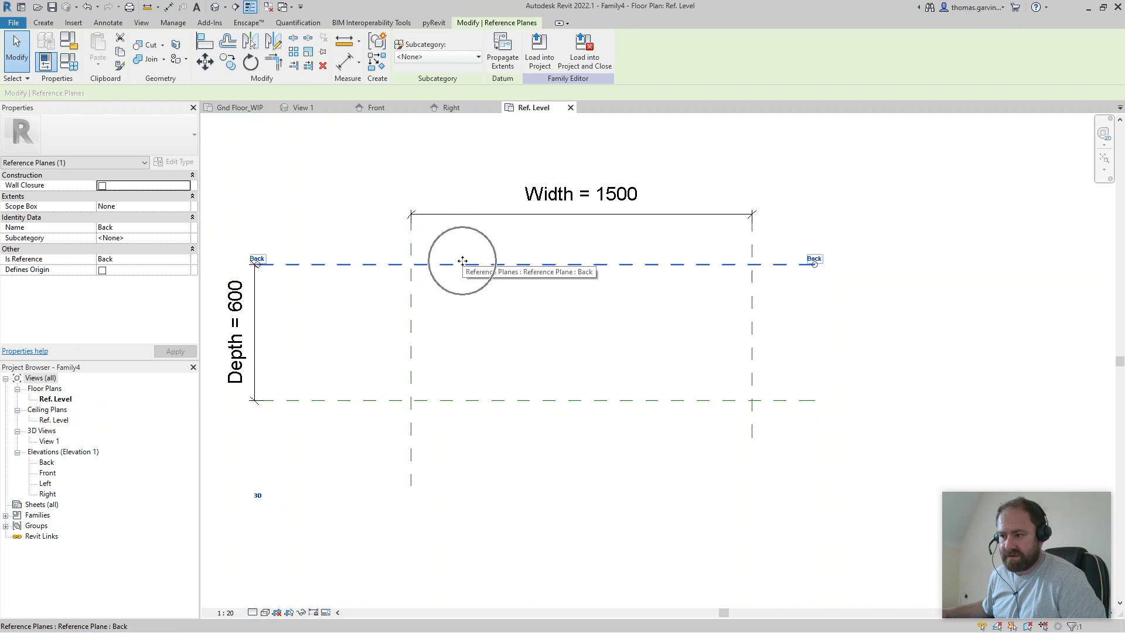
pyautogui.click(102, 270)
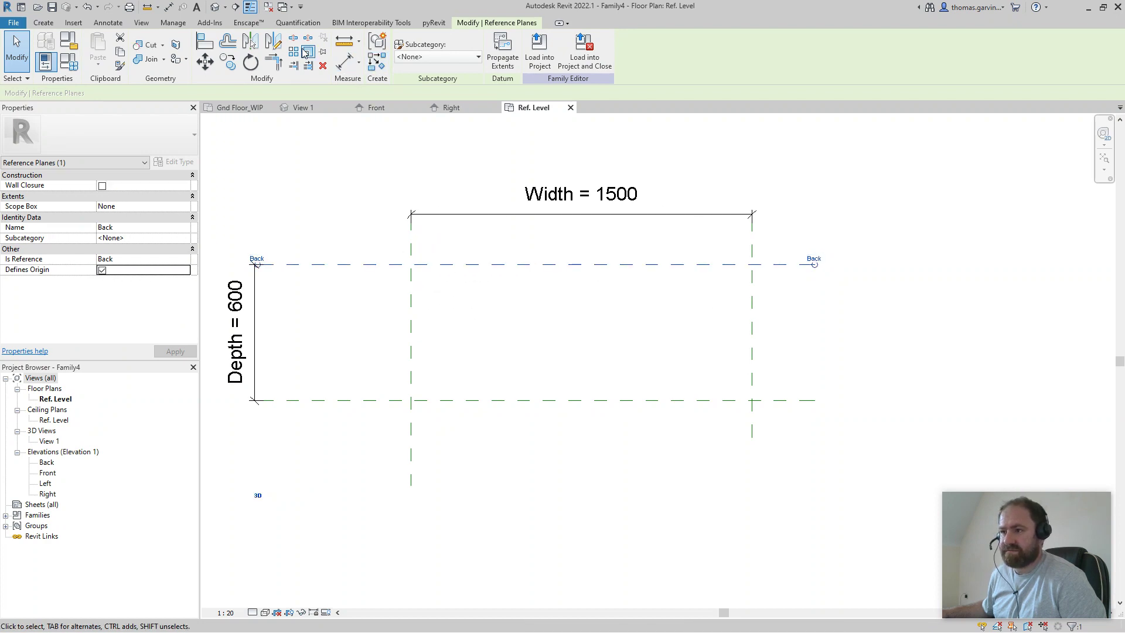
pyautogui.click(844, 416)
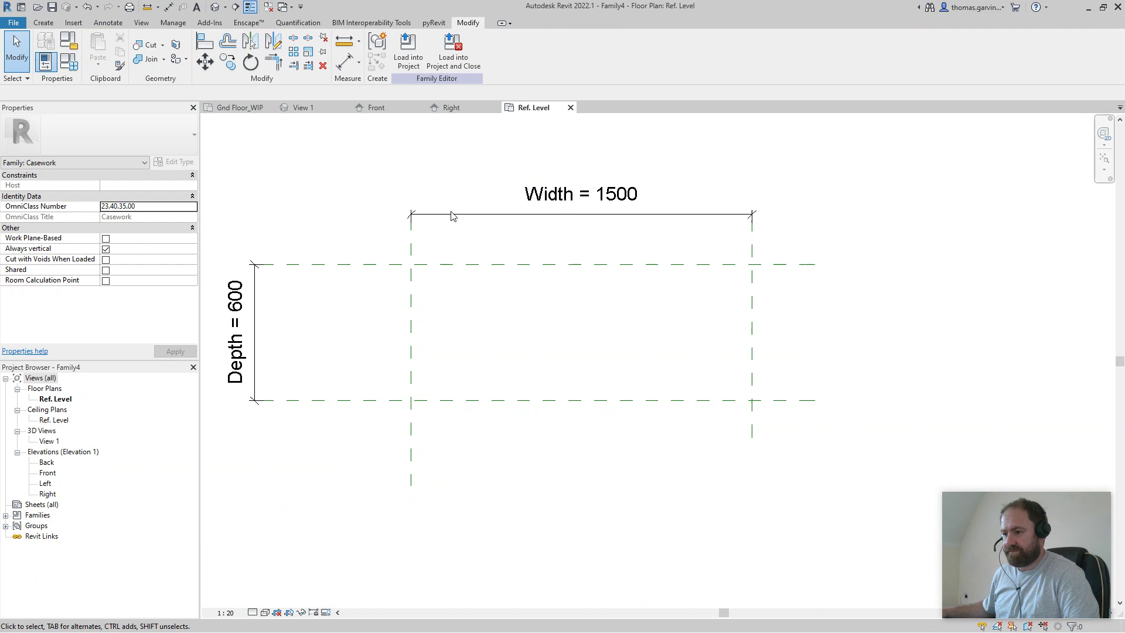
# Draw two reference lines from the Back plane's intersections with the vertical planes, slanting inward and ending below the Front plane.
pyautogui.click(43, 22)
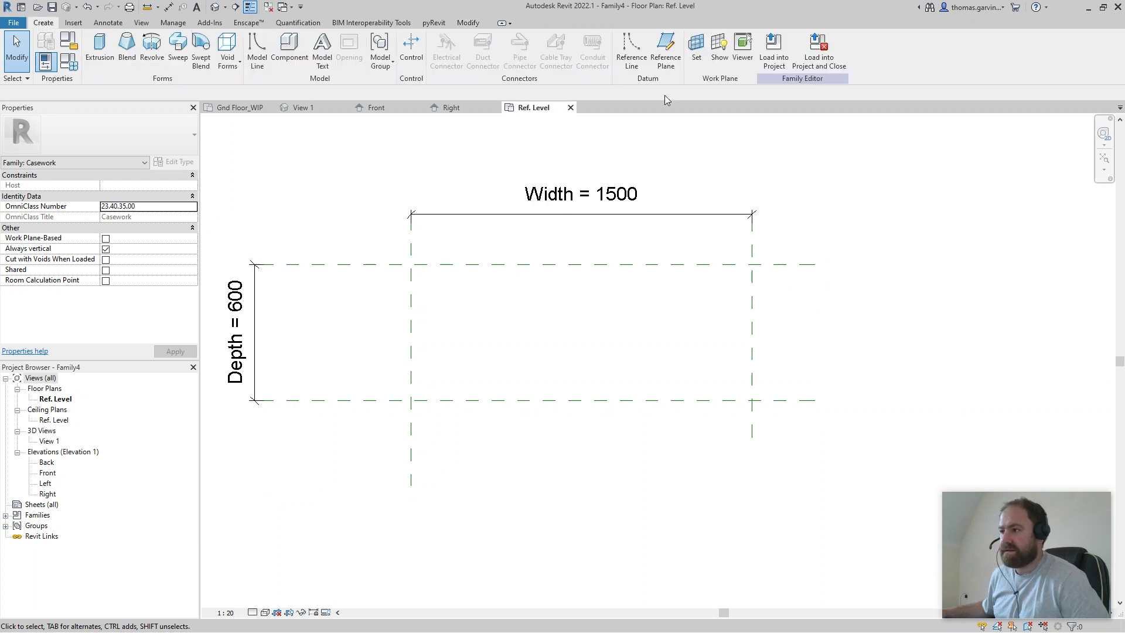
pyautogui.click(644, 58)
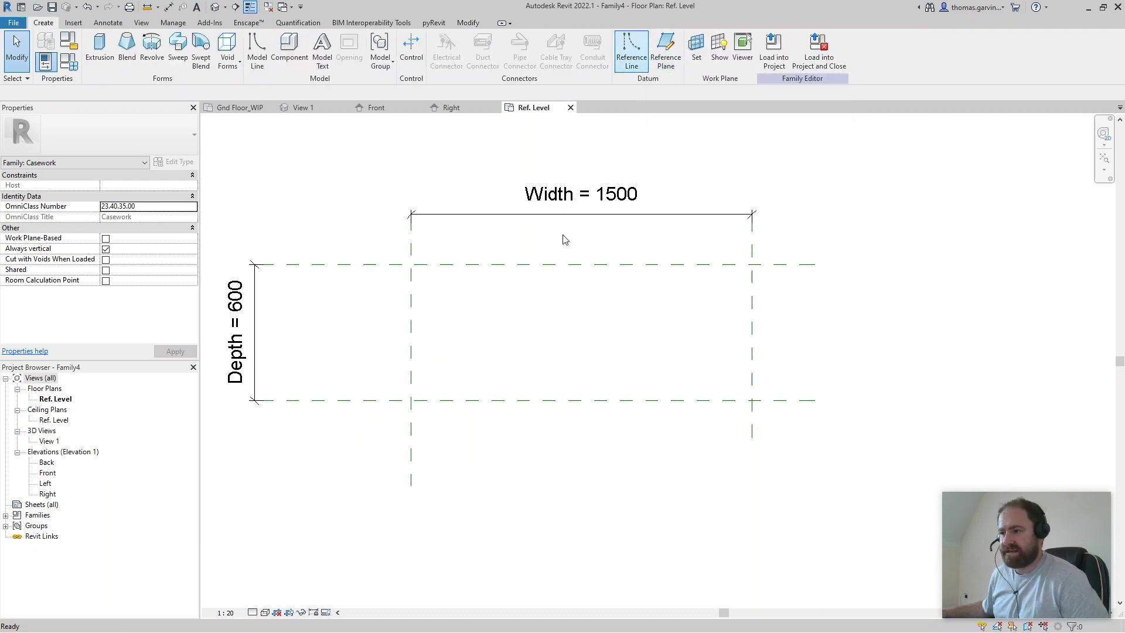
pyautogui.click(410, 264)
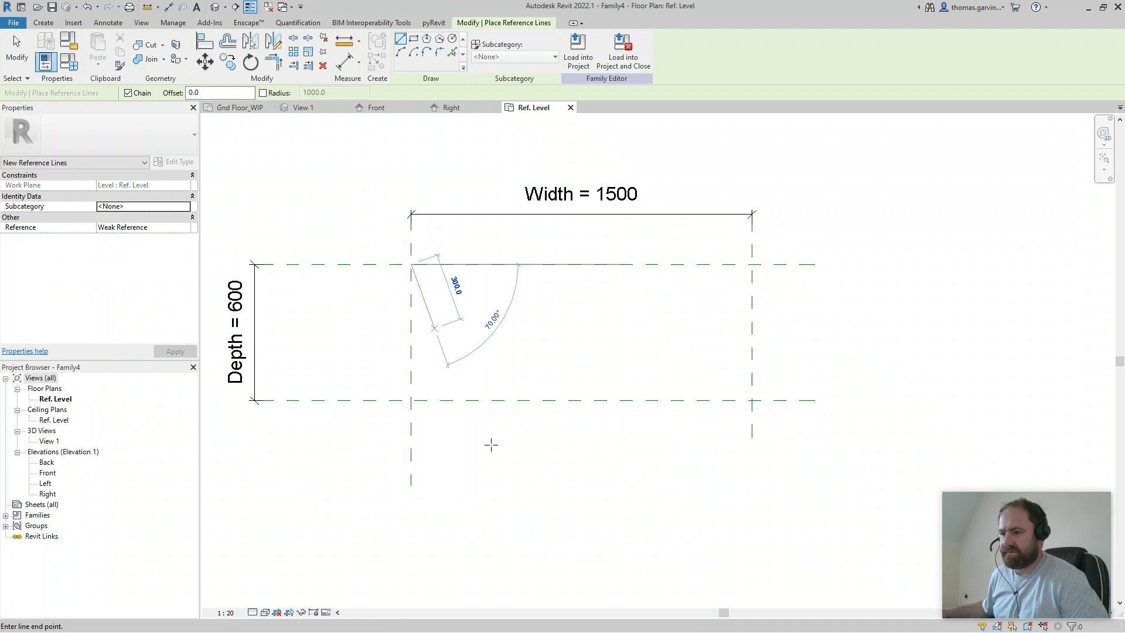
pyautogui.click(505, 489)
pyautogui.press('Escape')
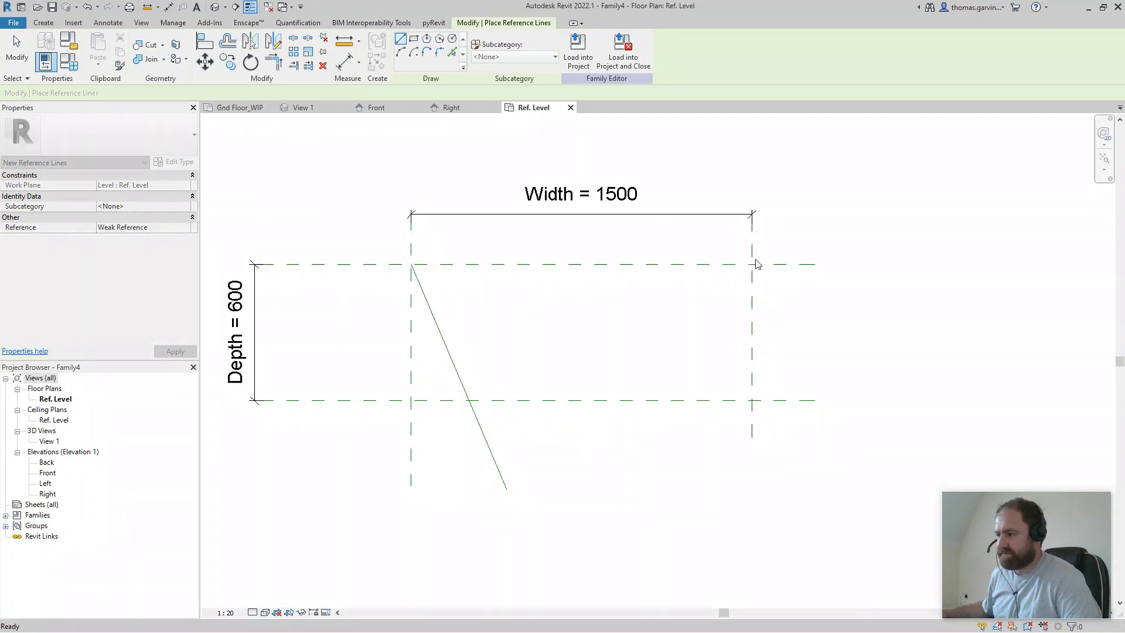
pyautogui.click(752, 265)
pyautogui.click(644, 485)
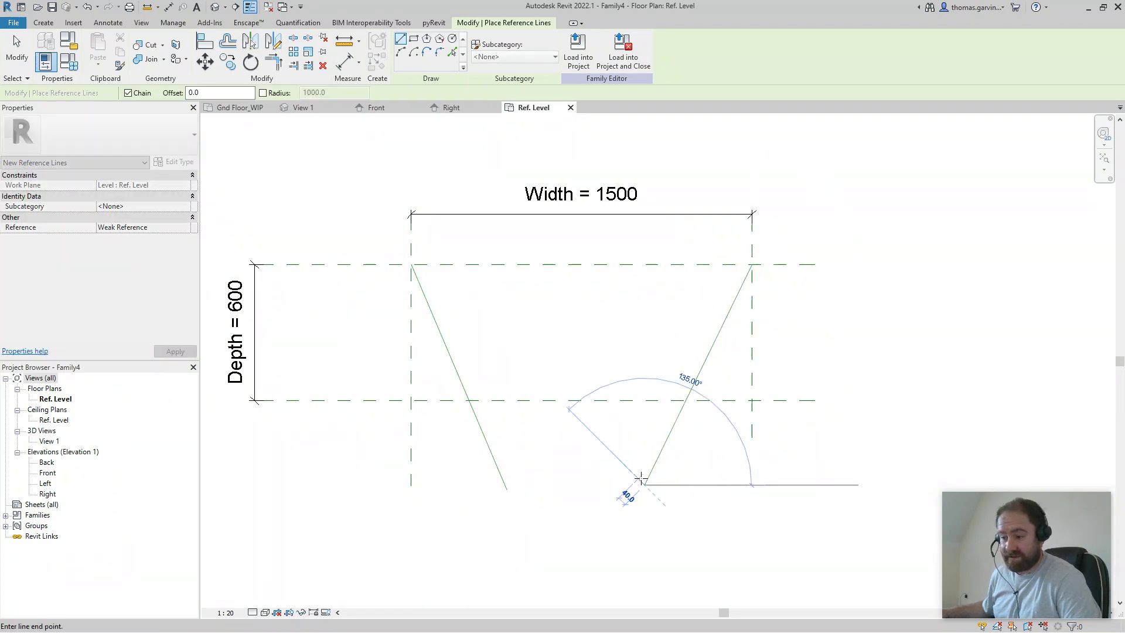
pyautogui.press('Escape')
pyautogui.press('Escape')
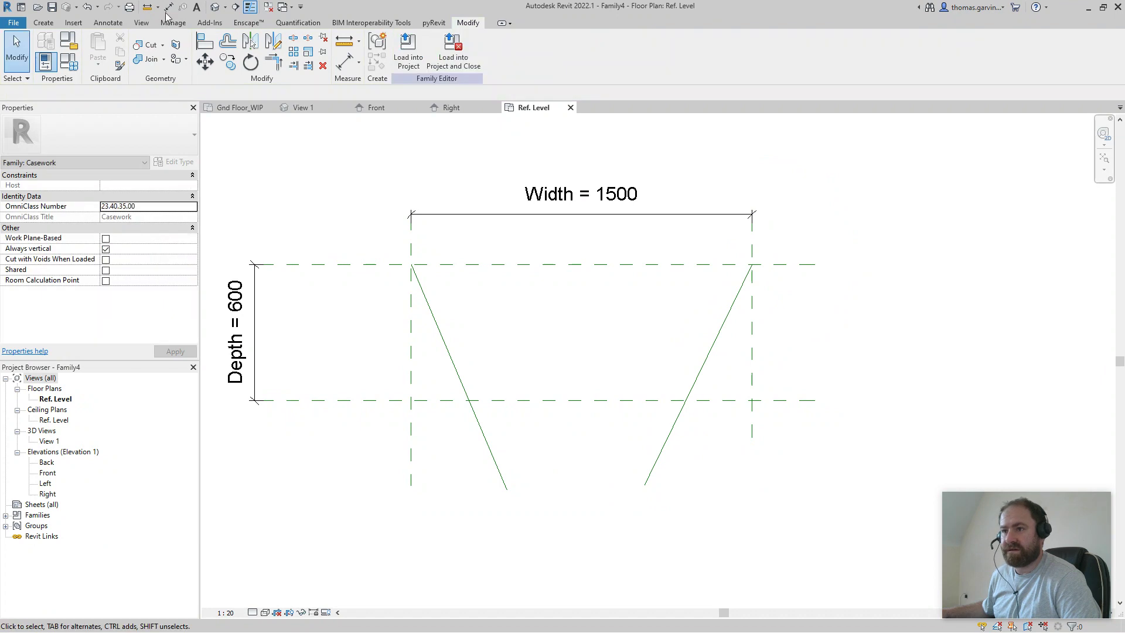
# Align and lock the left reference line's upper endpoint to the Back and Center (Left/Right) reference planes.
pyautogui.click(205, 42)
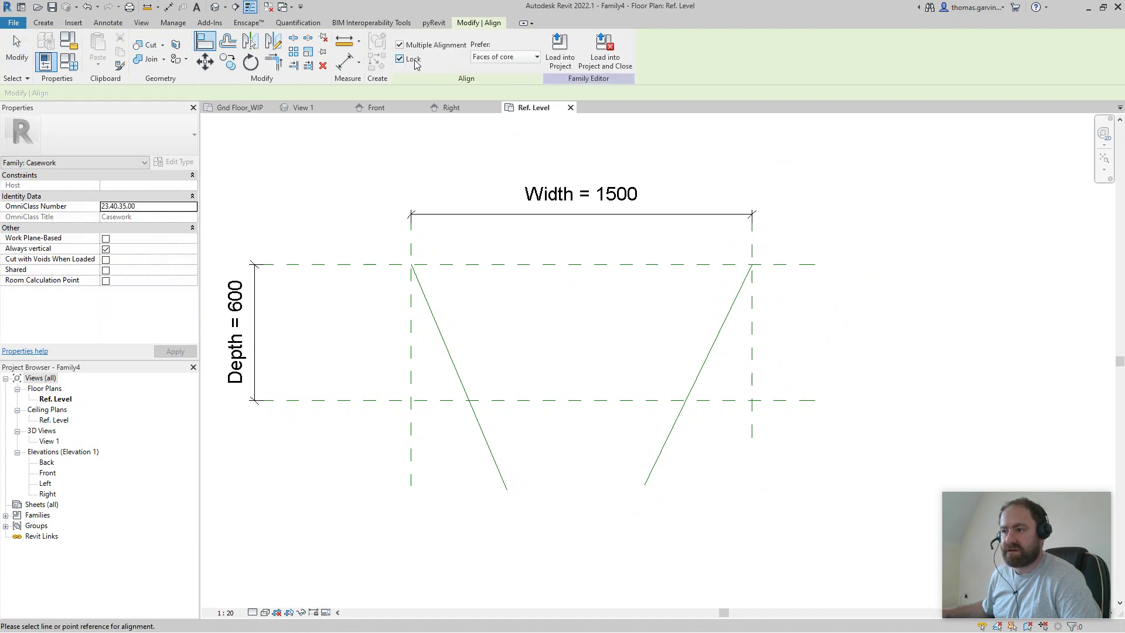
pyautogui.click(445, 265)
pyautogui.scroll(2, 412, 264)
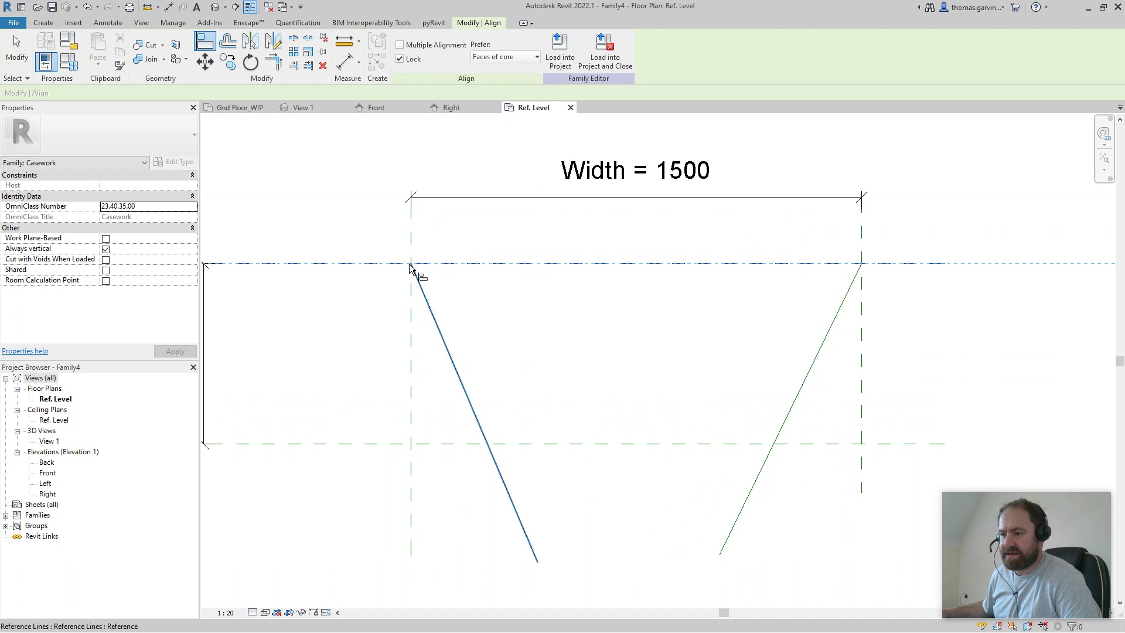
pyautogui.click(411, 267)
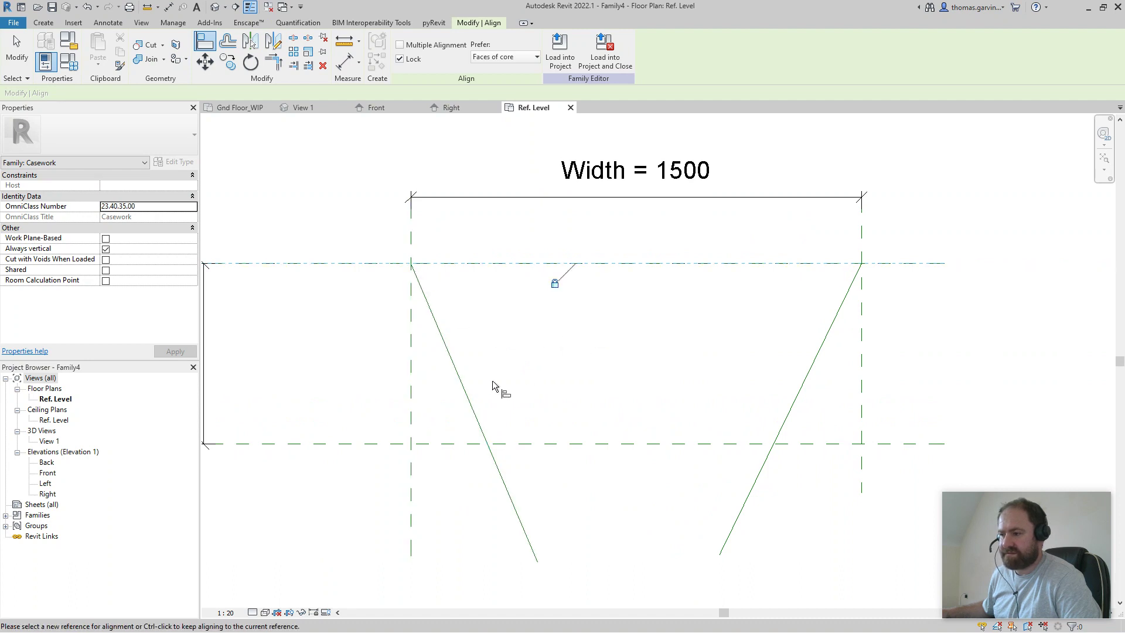
pyautogui.click(413, 382)
pyautogui.click(417, 269)
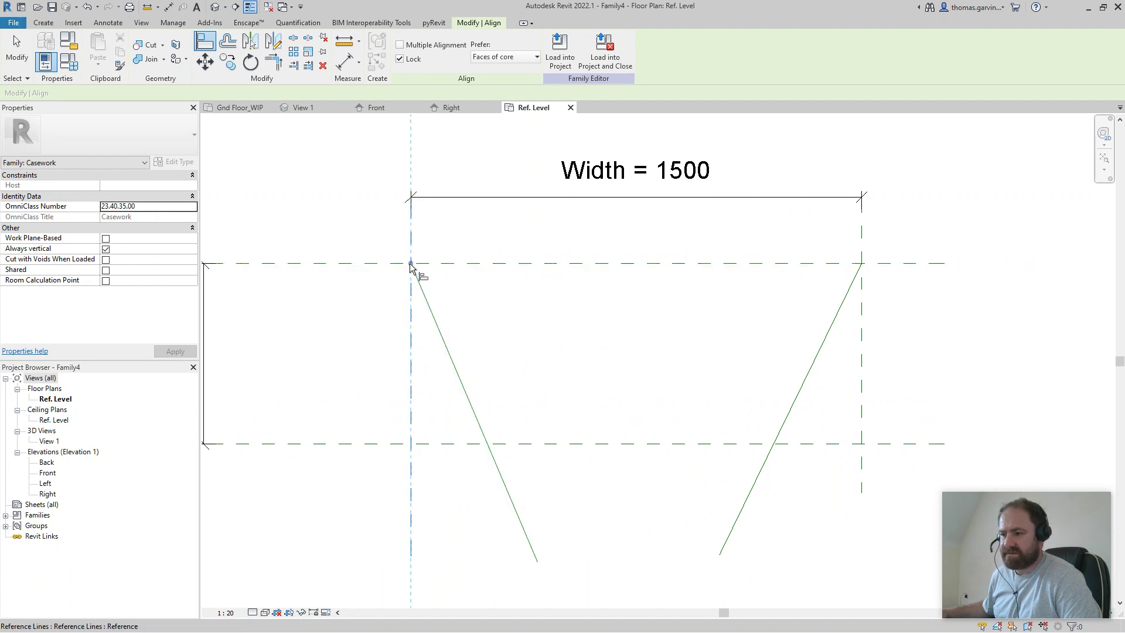
# Align and lock the right reference line's upper endpoint to the right vertical plane and the Back plane.
pyautogui.click(862, 314)
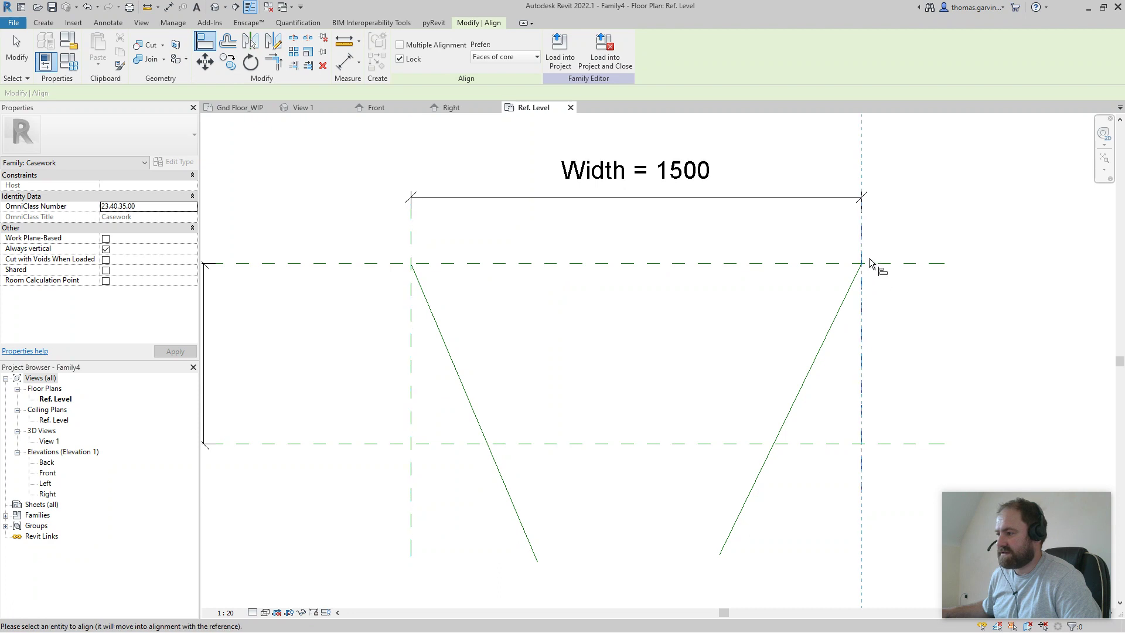
pyautogui.click(863, 268)
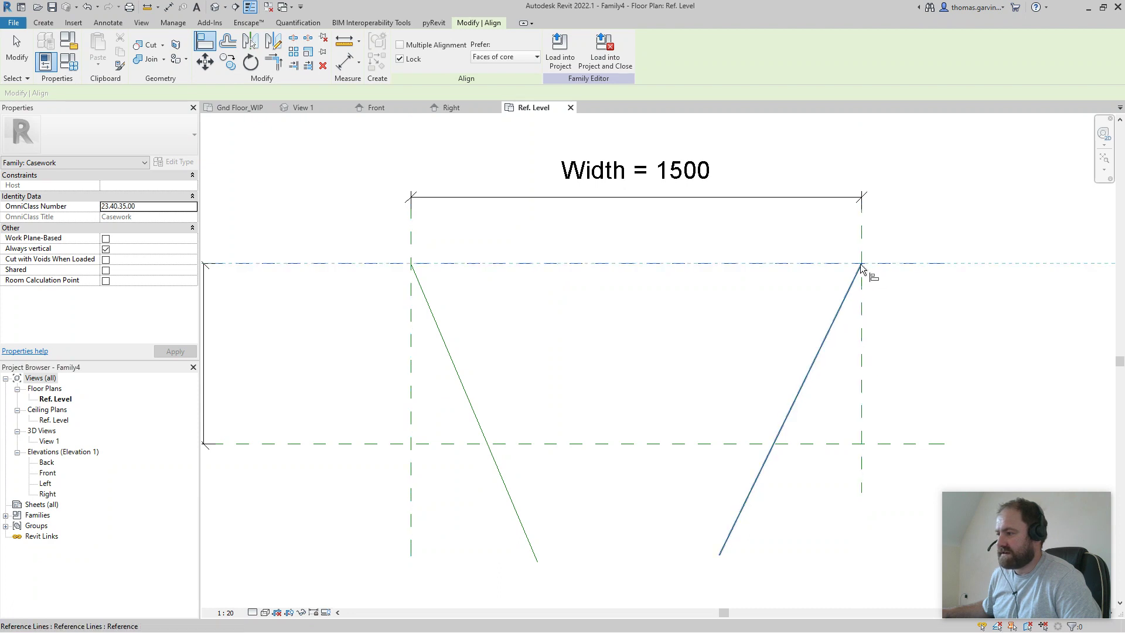
pyautogui.scroll(-3, 744, 401)
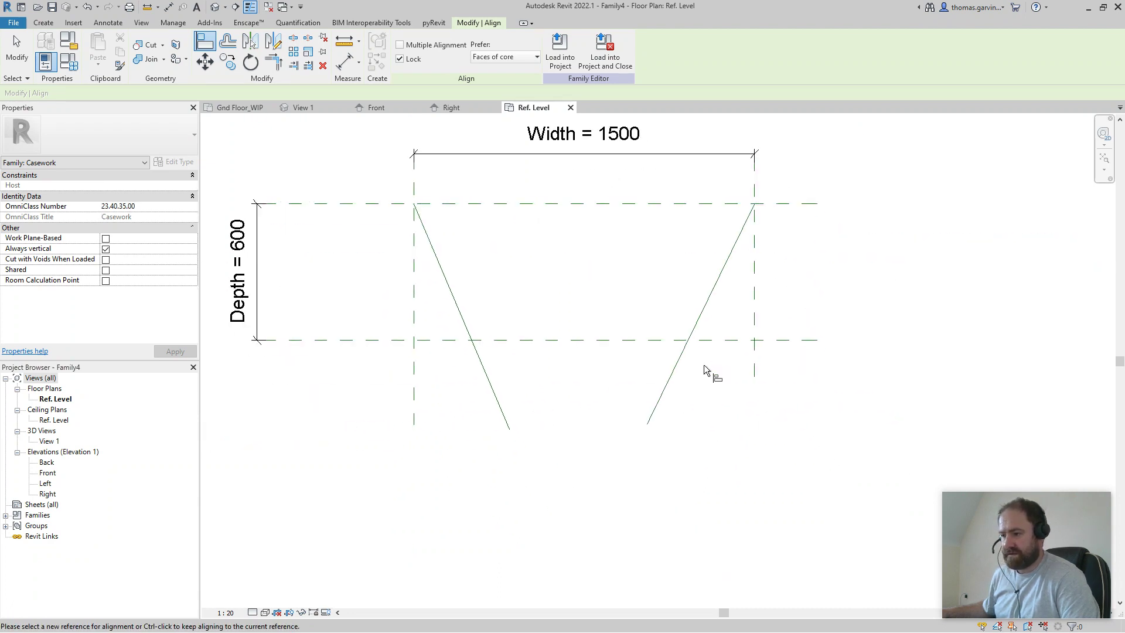
# Place an angular dimension between the Center (Left/Right) plane and the left reference line, below the Front plane.
pyautogui.press('Escape')
pyautogui.click(168, 7)
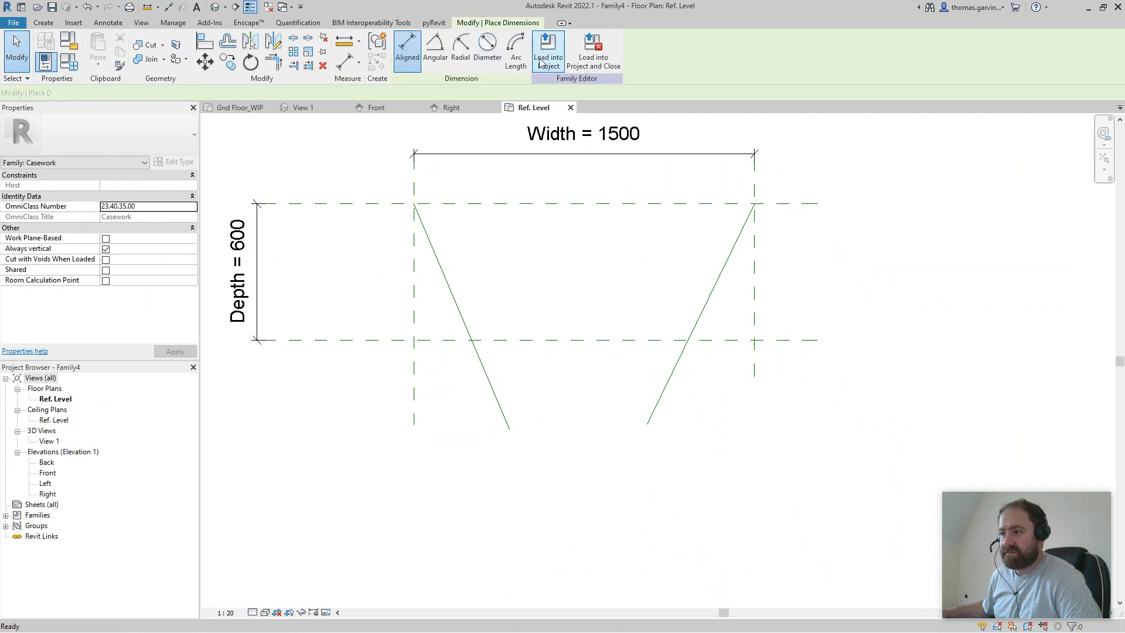
pyautogui.click(435, 52)
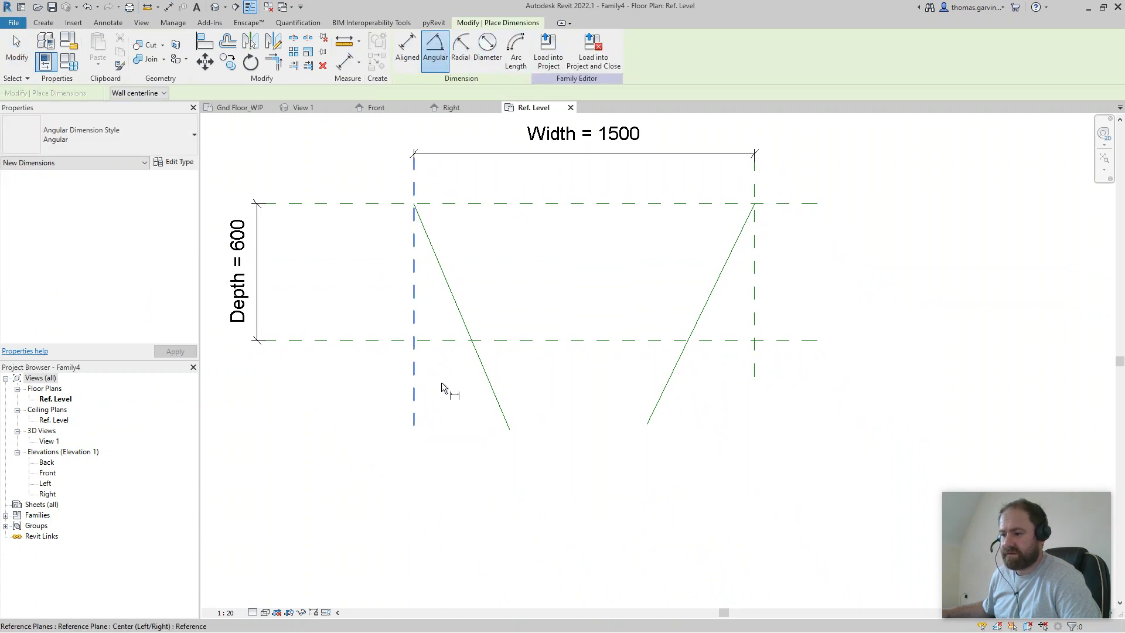
pyautogui.click(477, 370)
pyautogui.click(466, 405)
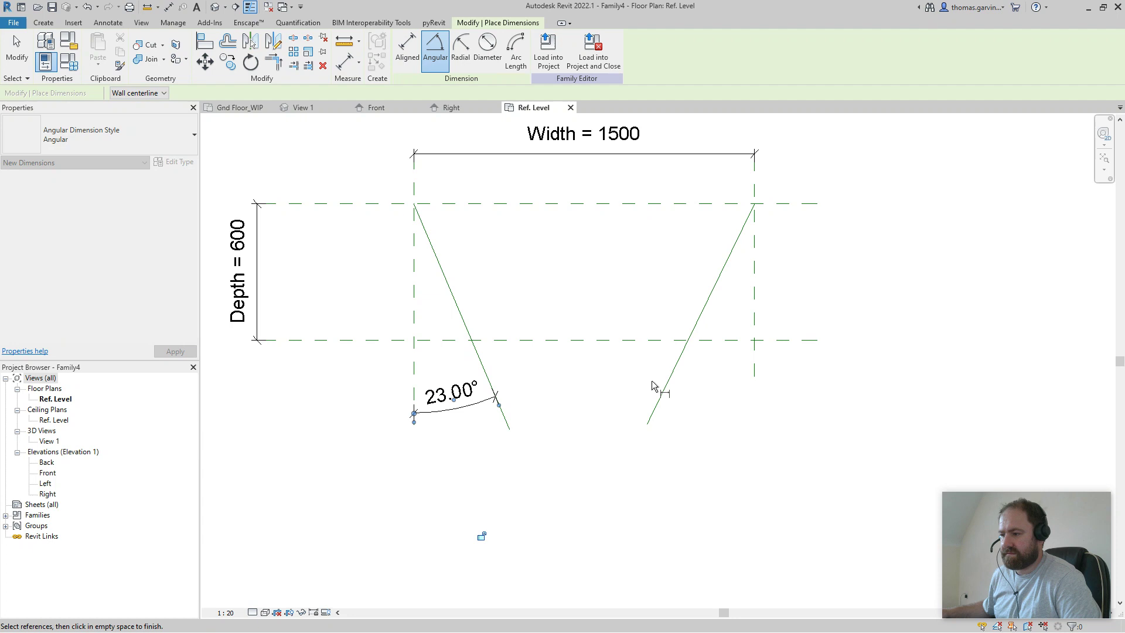
# Place an angular dimension between the right reference line and the right vertical plane, below the Front plane.
pyautogui.click(670, 381)
pyautogui.click(754, 363)
pyautogui.click(710, 415)
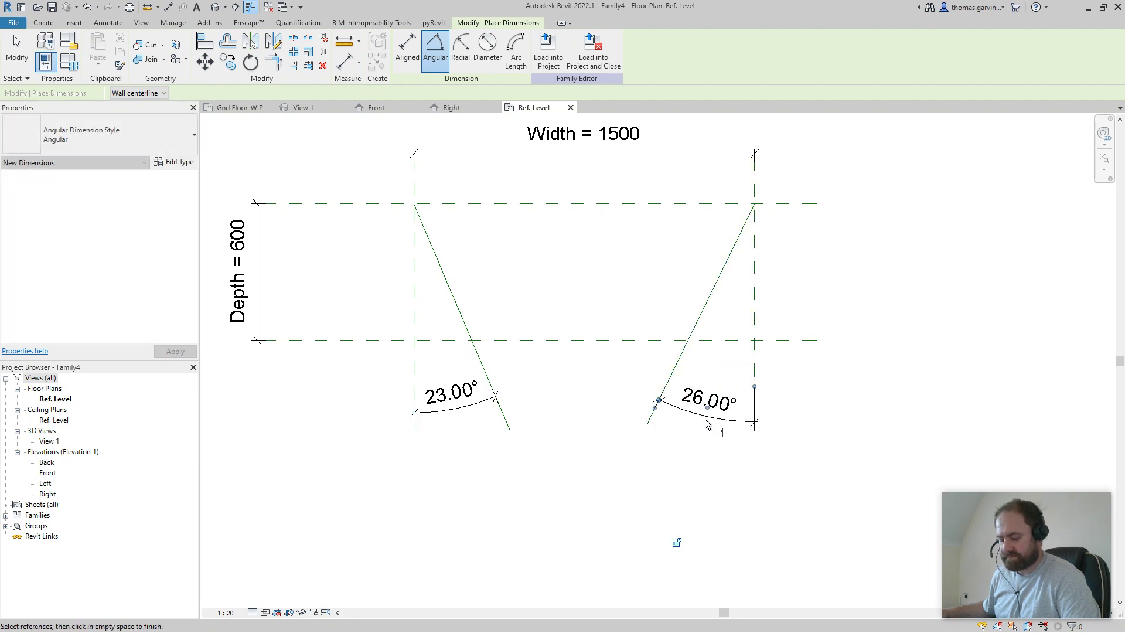
pyautogui.press('Escape')
pyautogui.press('Escape')
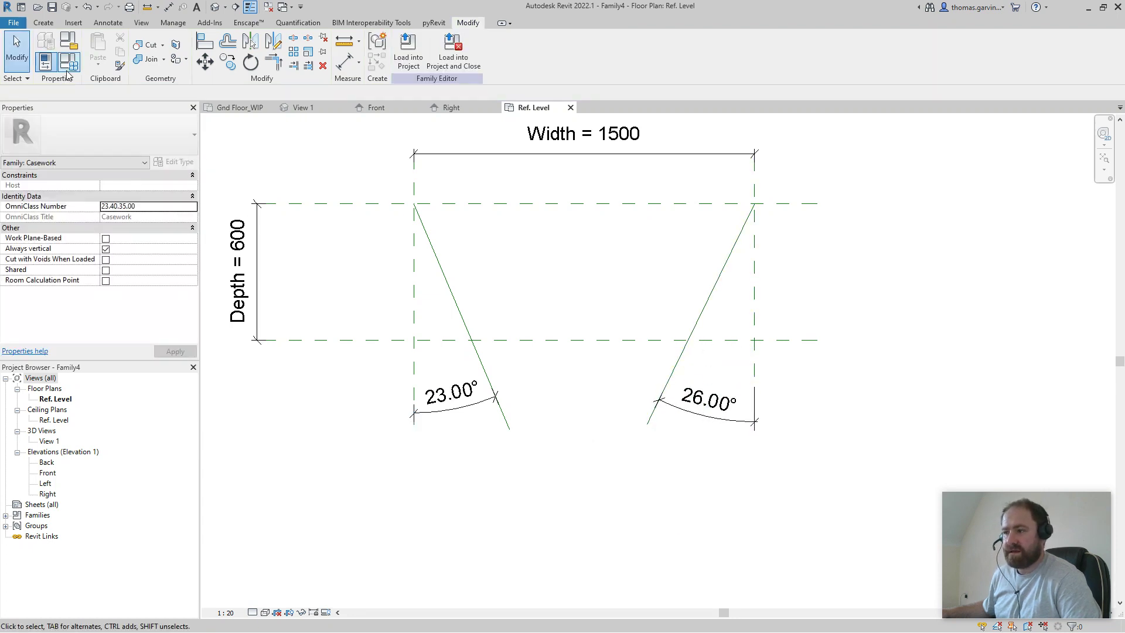
# Add a Yes/No instance family parameter named CornerA, grouped under Other.
pyautogui.click(69, 61)
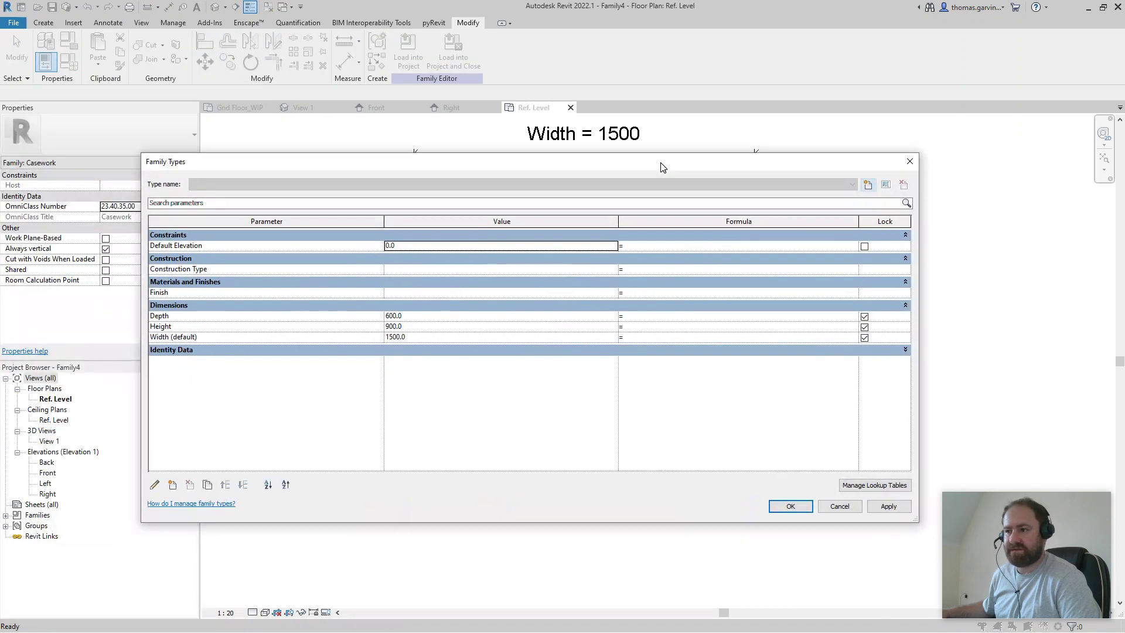
pyautogui.click(173, 478)
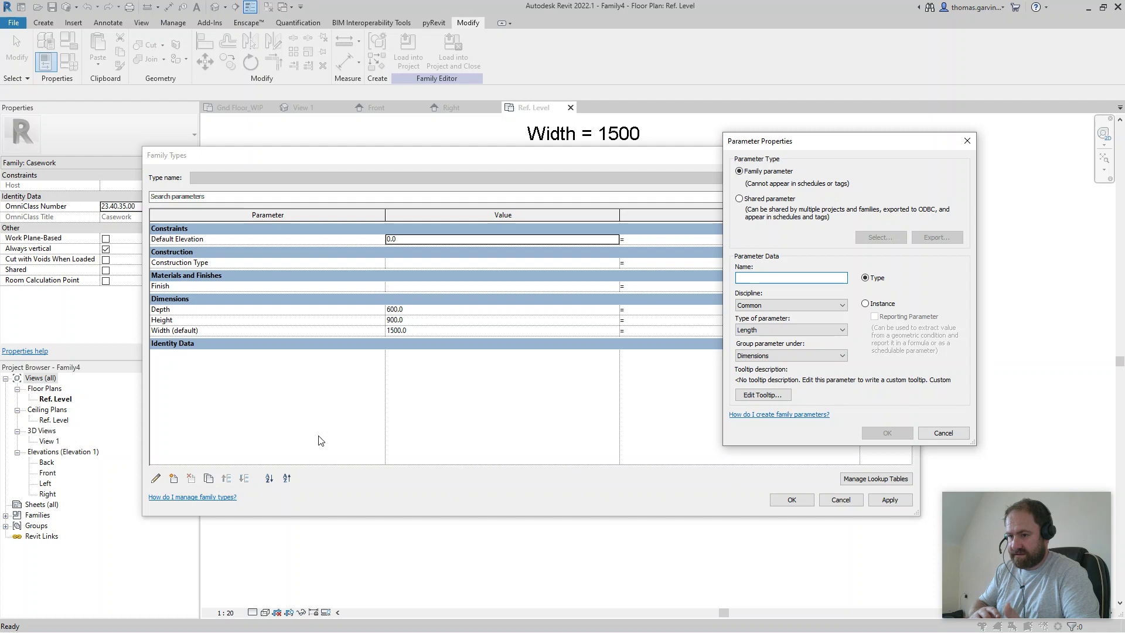
pyautogui.write('Co')
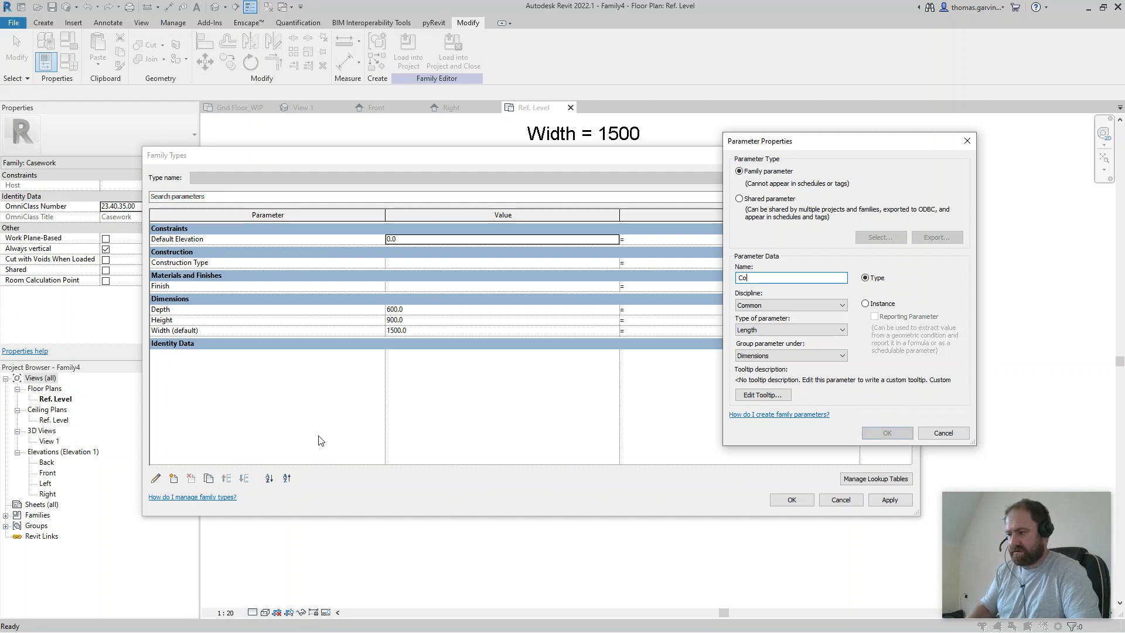
pyautogui.write('rnerA')
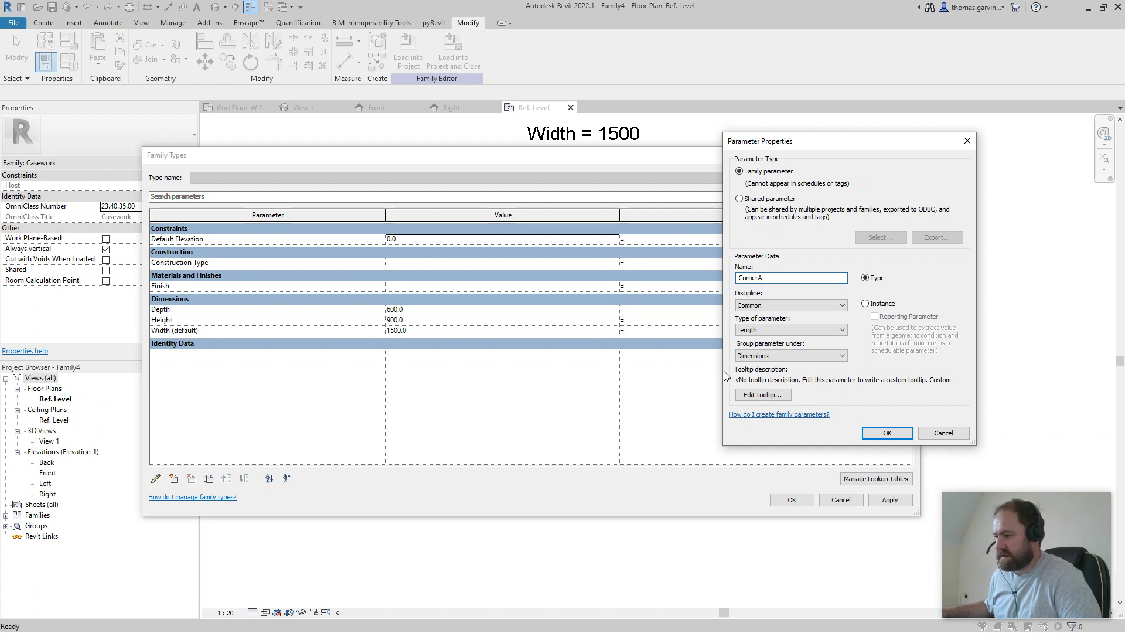
pyautogui.click(760, 330)
pyautogui.click(770, 480)
pyautogui.click(885, 303)
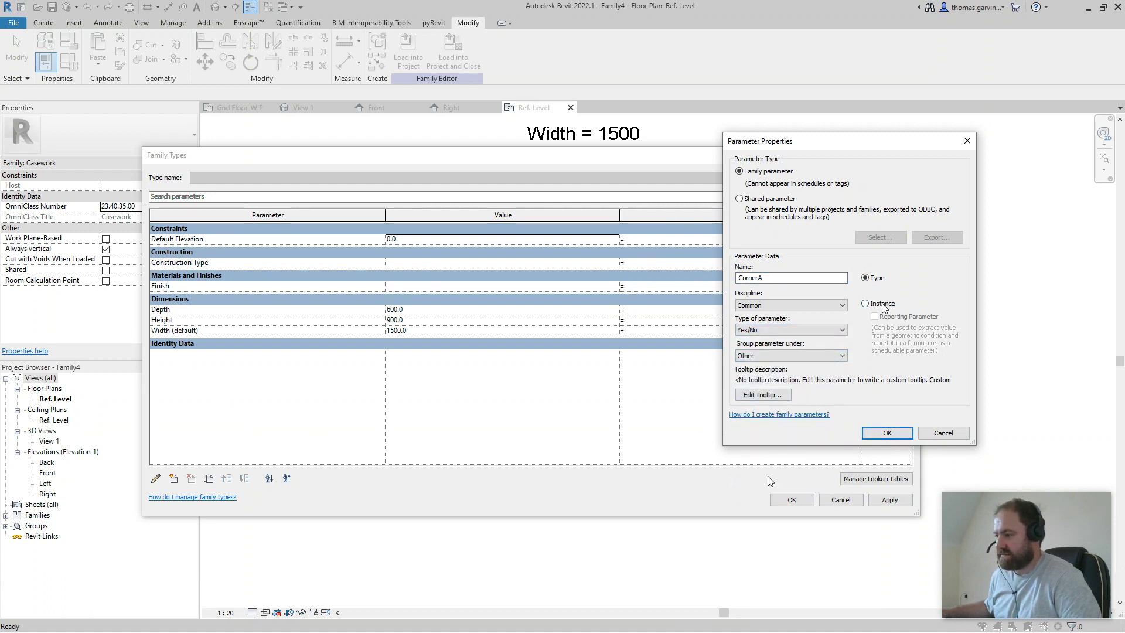
pyautogui.click(883, 436)
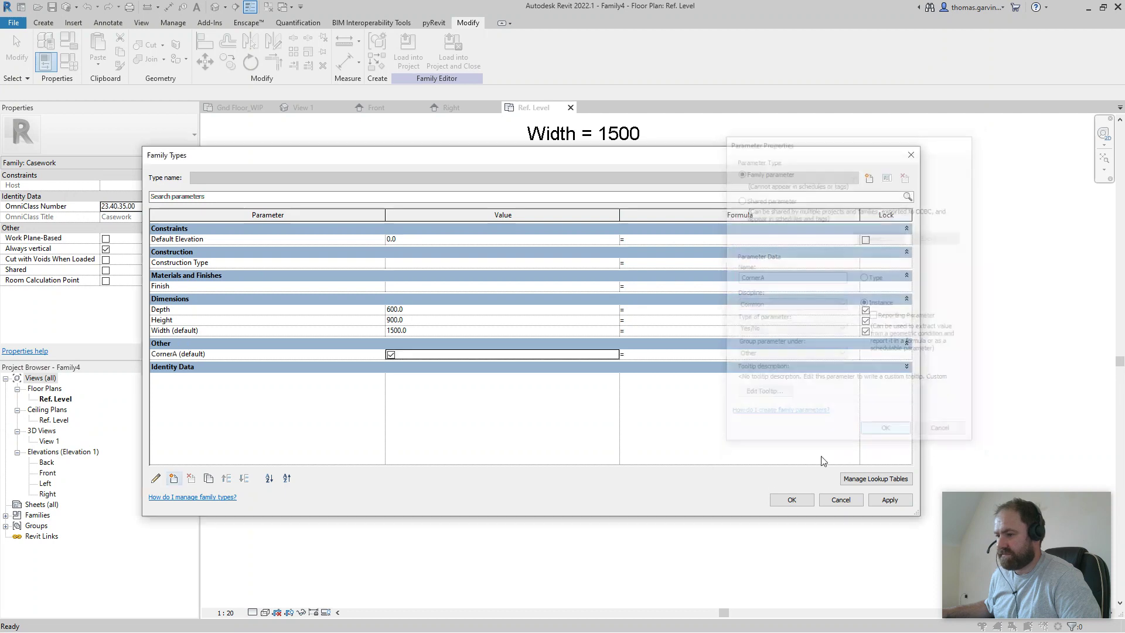
# Add a Yes/No instance family parameter named CornerB, grouped under Other.
pyautogui.click(173, 479)
pyautogui.write('CornerB')
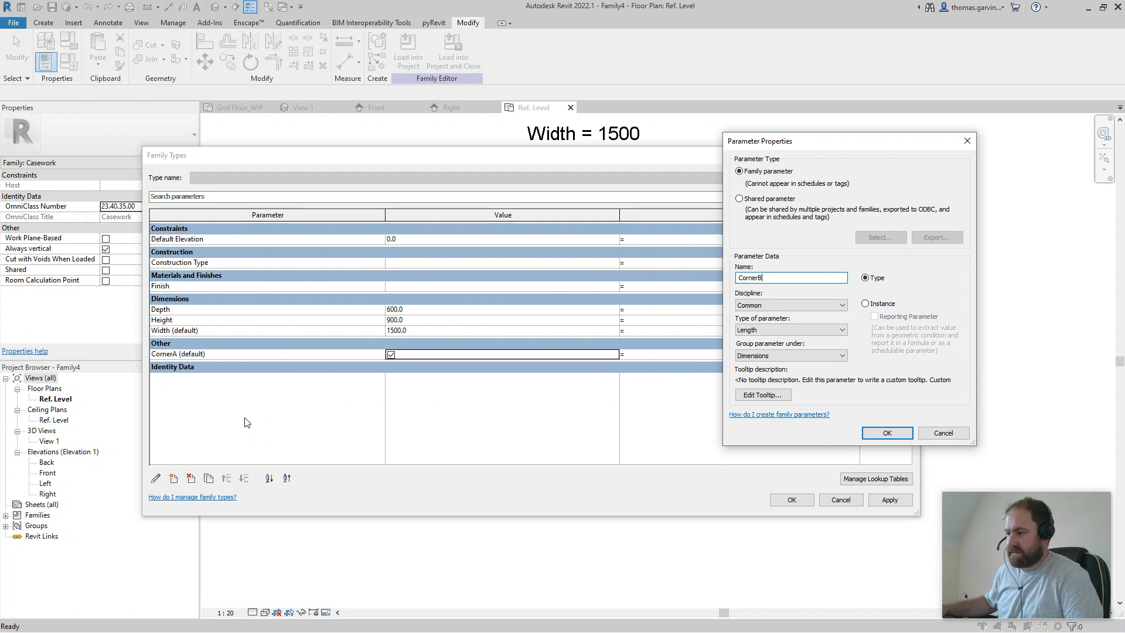
pyautogui.click(785, 330)
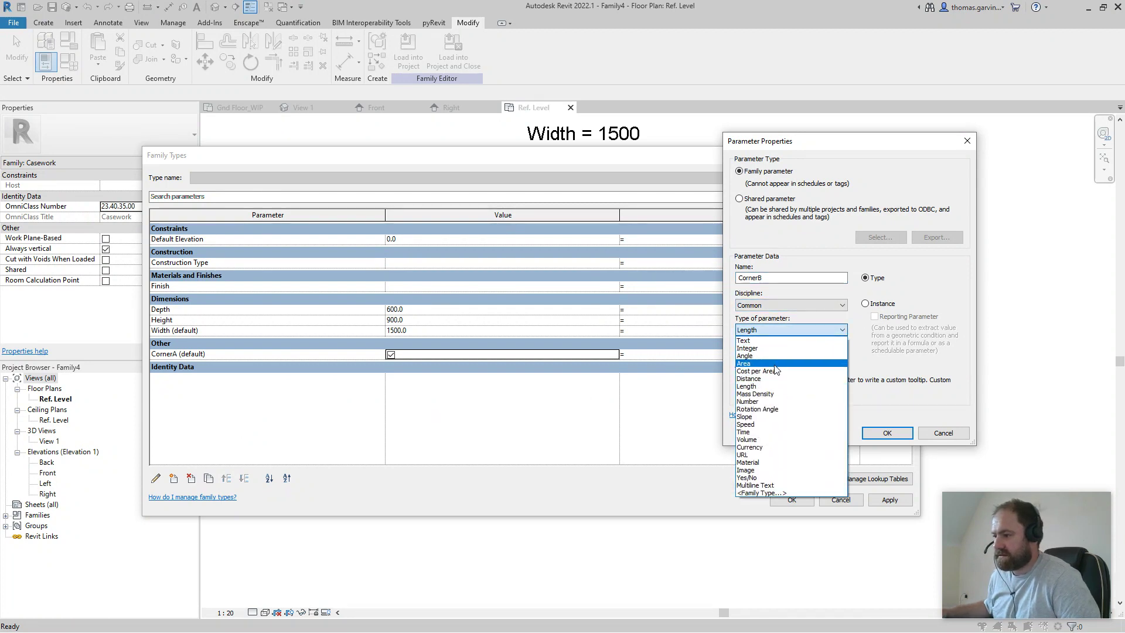
pyautogui.click(770, 478)
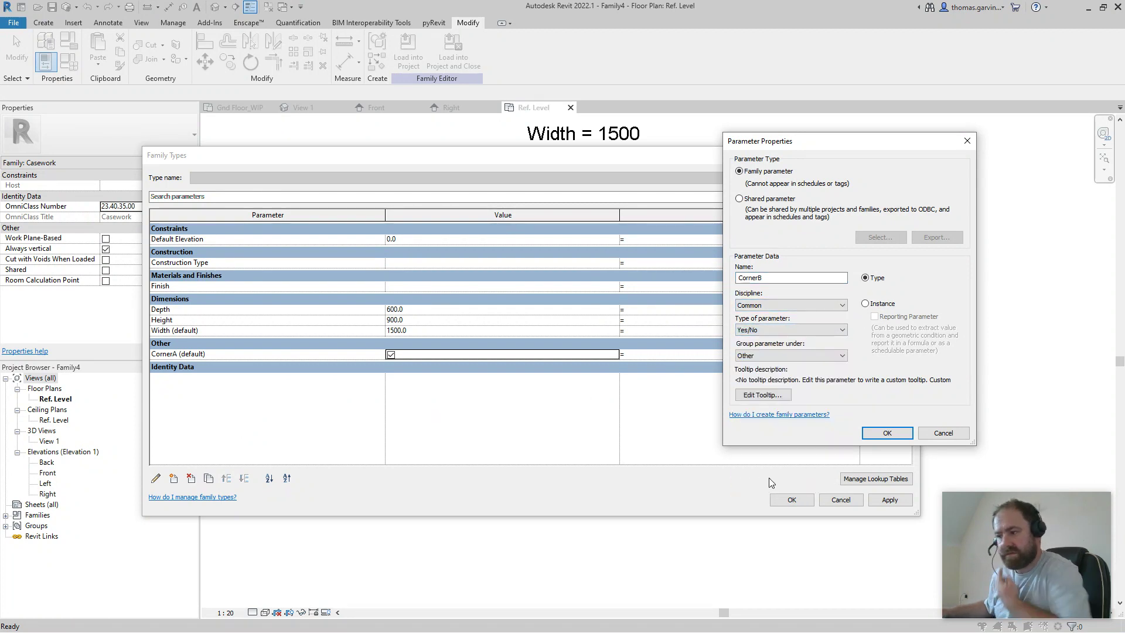
pyautogui.click(866, 304)
pyautogui.click(887, 433)
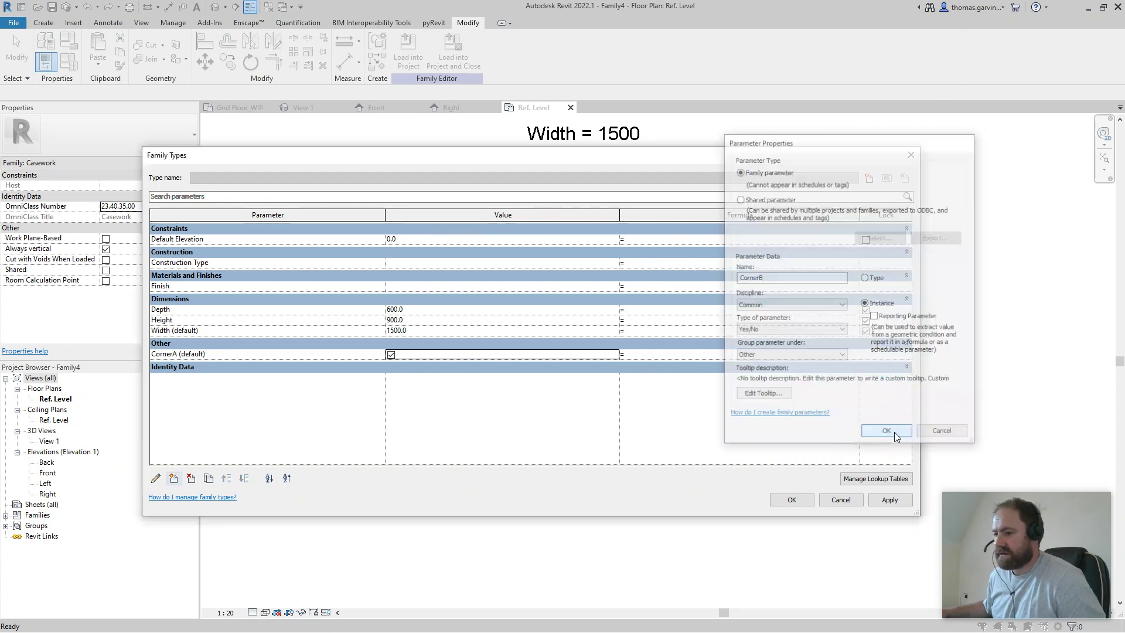
# Add an Angle instance family parameter named CornerARef, grouped under Other.
pyautogui.click(174, 478)
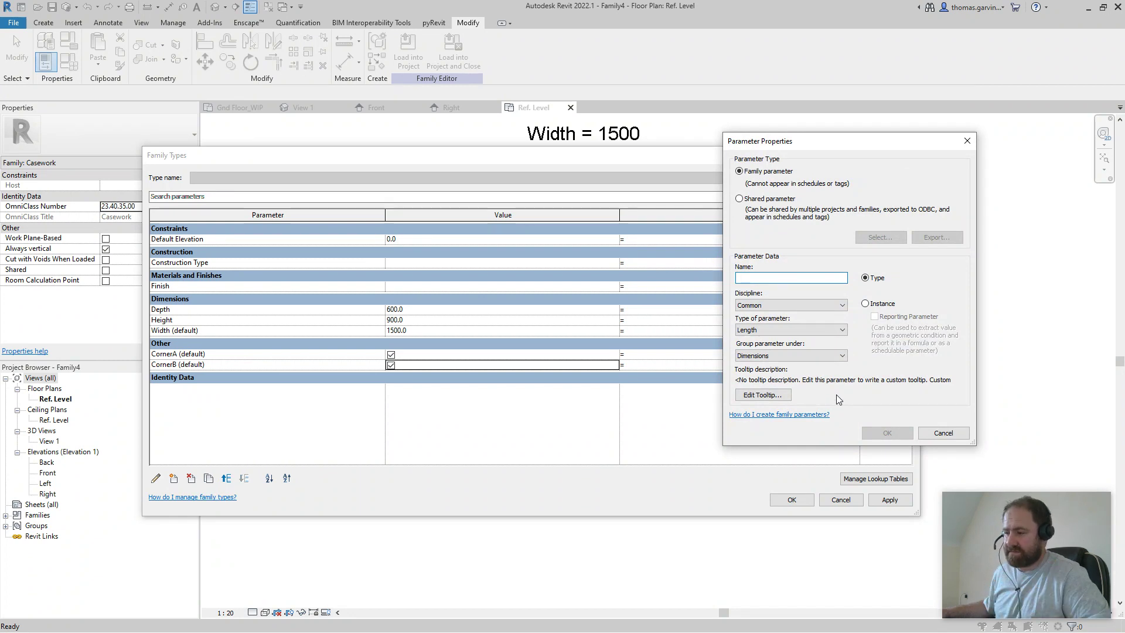
pyautogui.write('C')
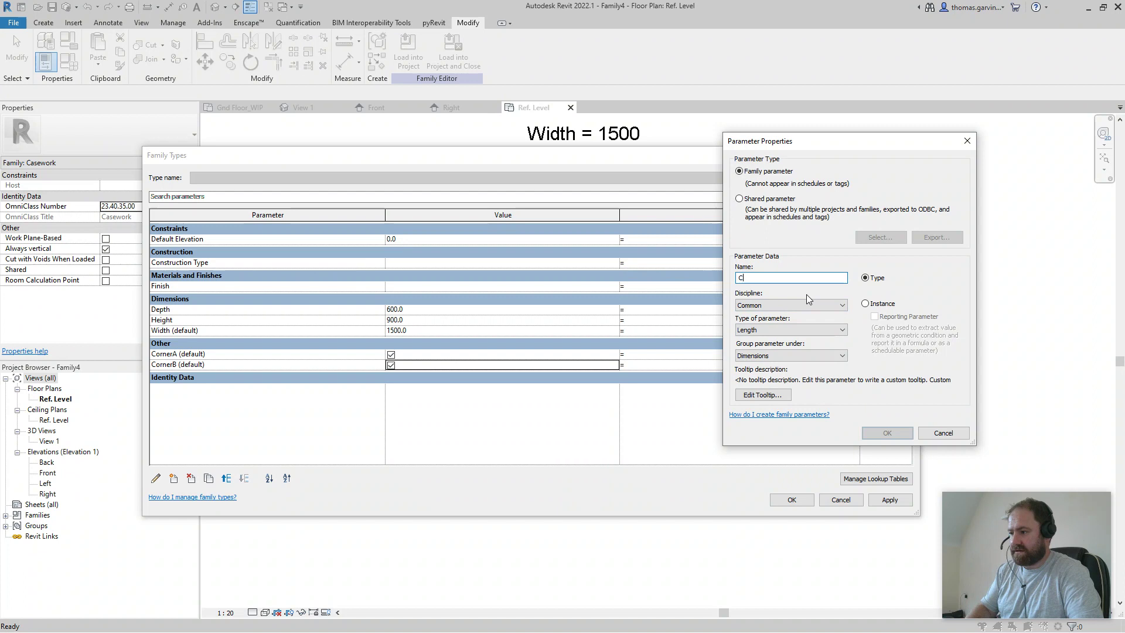
pyautogui.write('ornerARe')
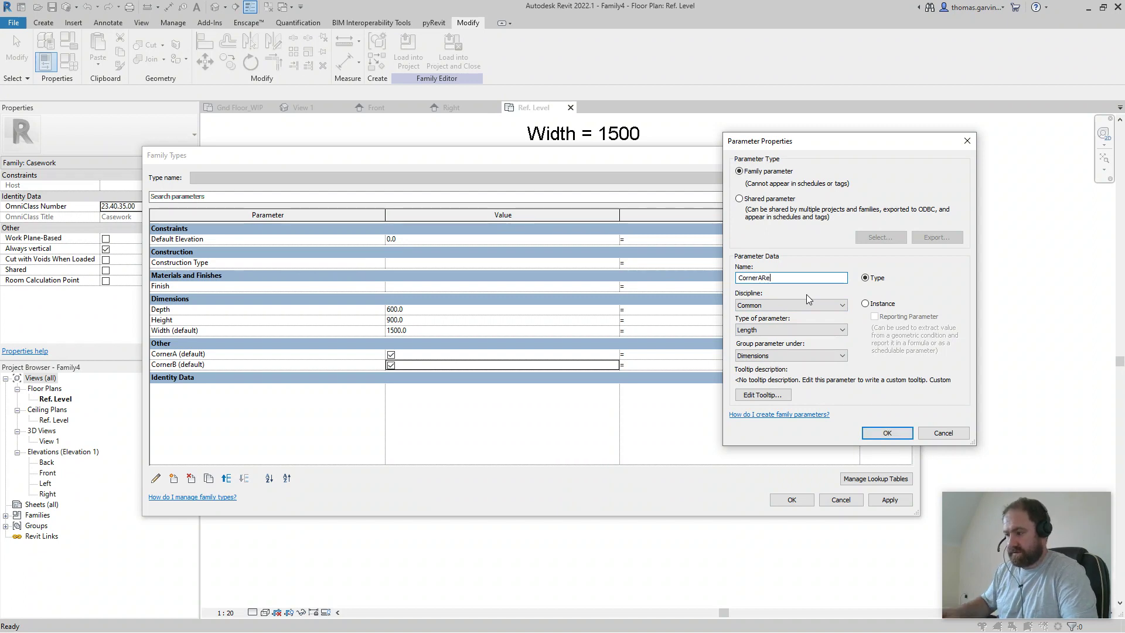
pyautogui.write('f')
pyautogui.click(805, 329)
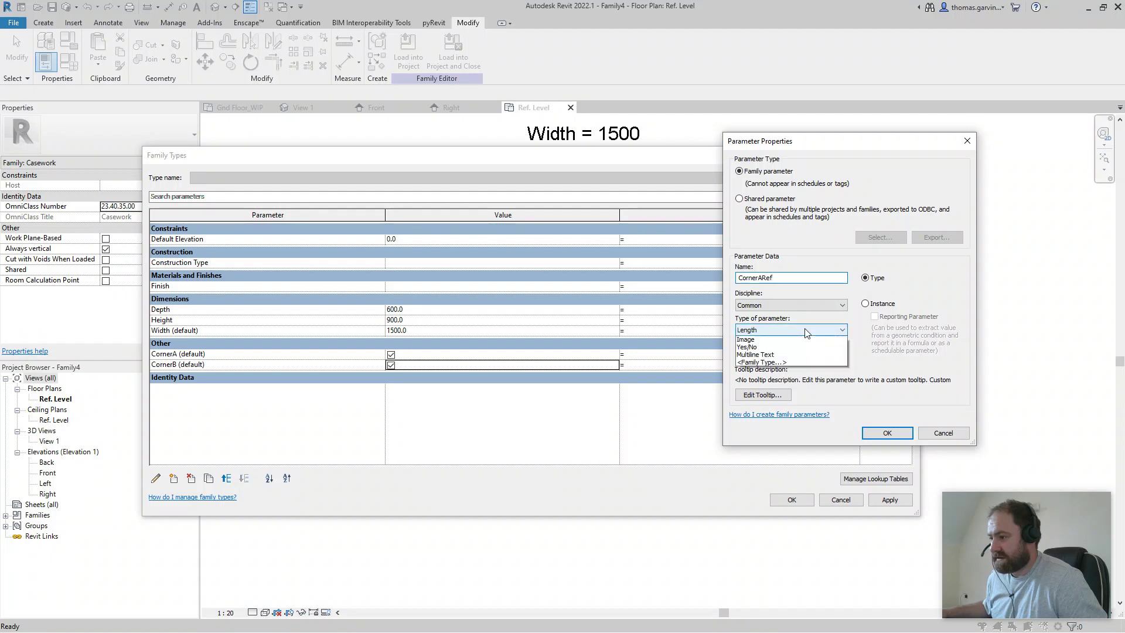
pyautogui.click(794, 360)
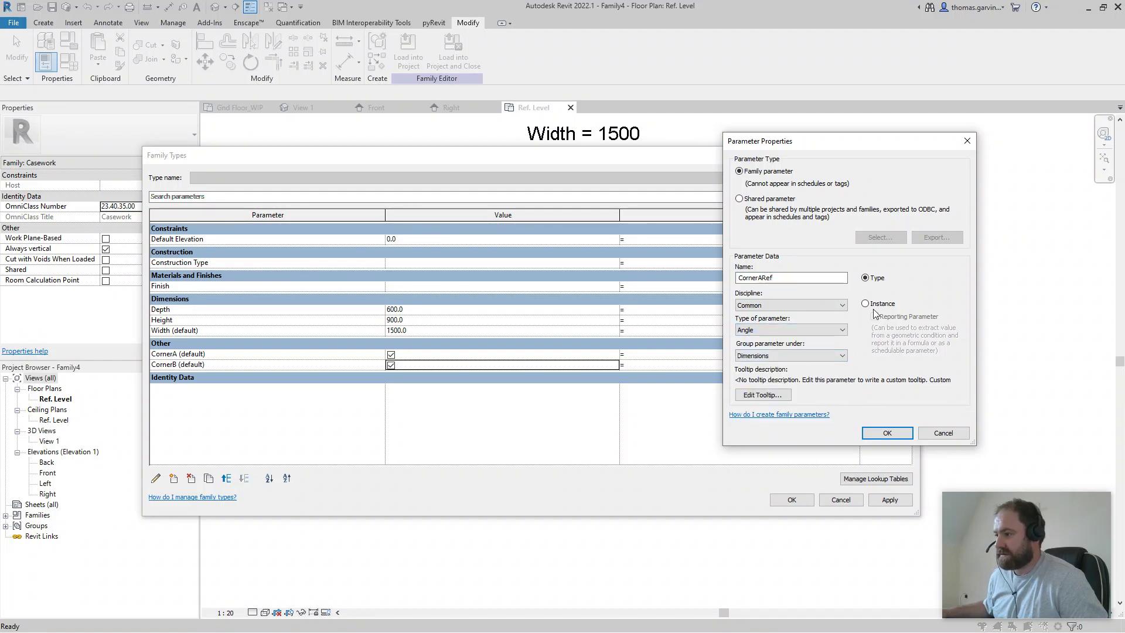
pyautogui.click(872, 305)
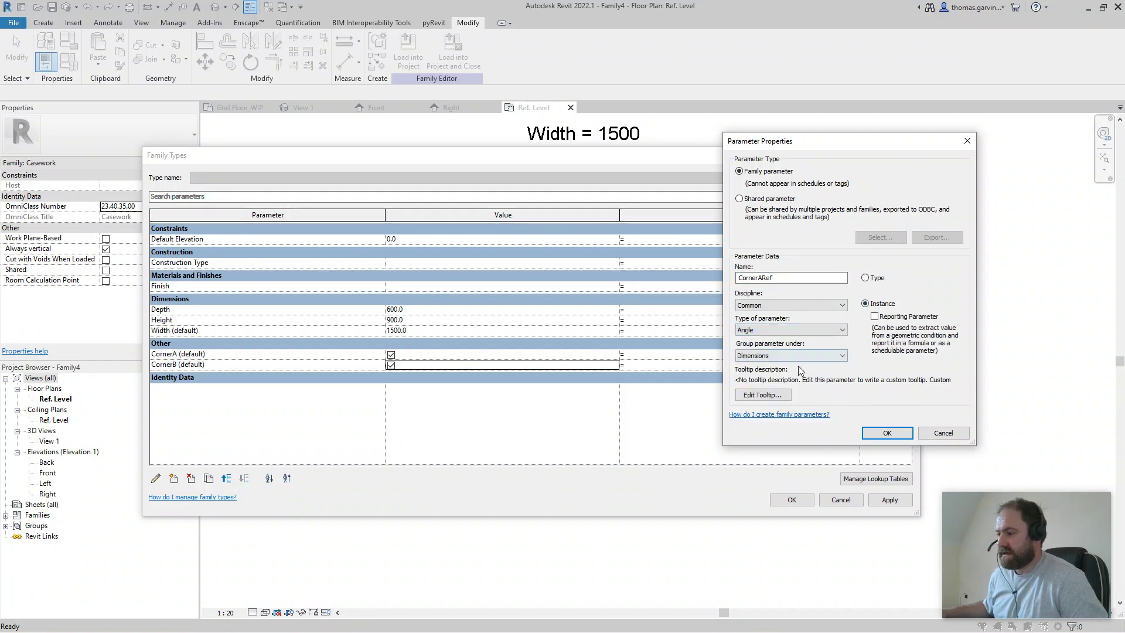
pyautogui.click(764, 356)
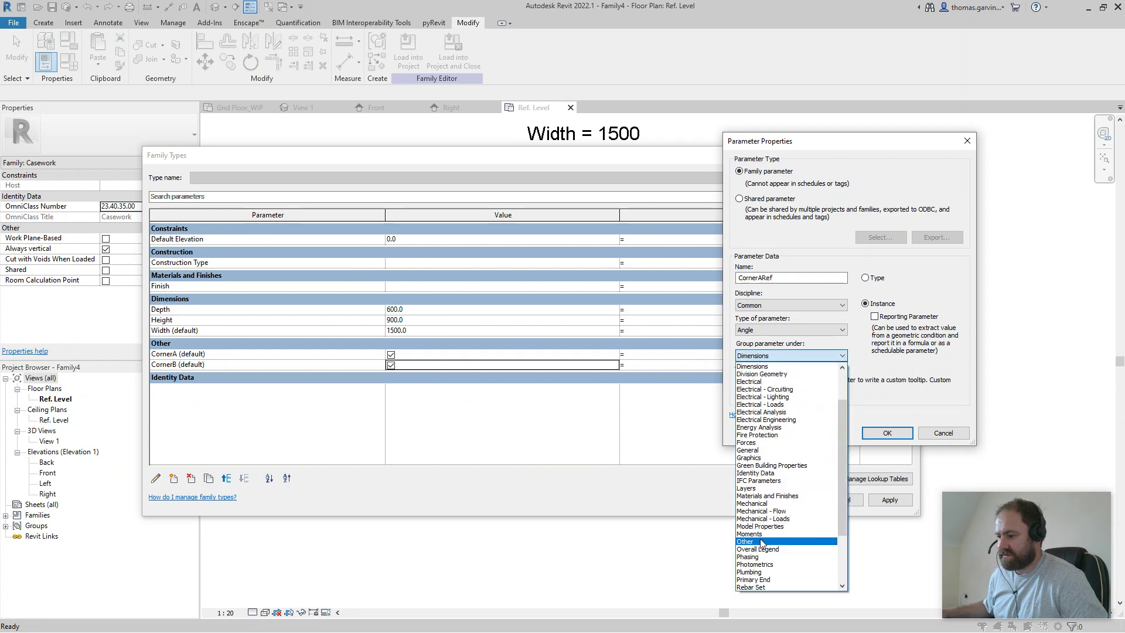
pyautogui.click(762, 541)
pyautogui.click(887, 433)
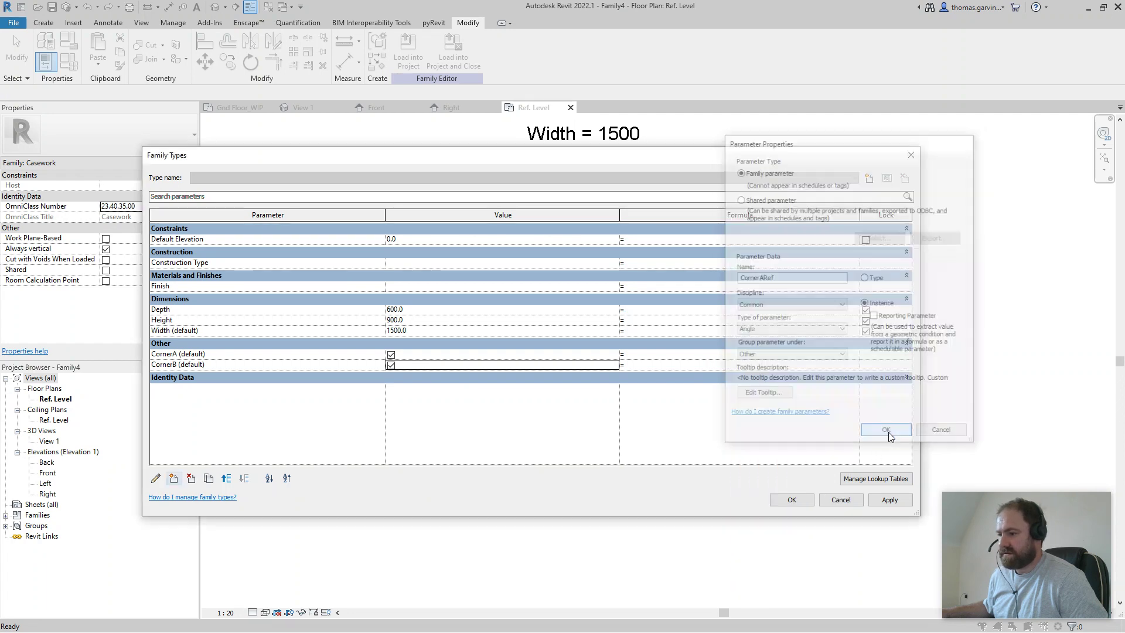
# Add an Angle instance family parameter named CornerBRef, grouped under Other.
pyautogui.click(176, 479)
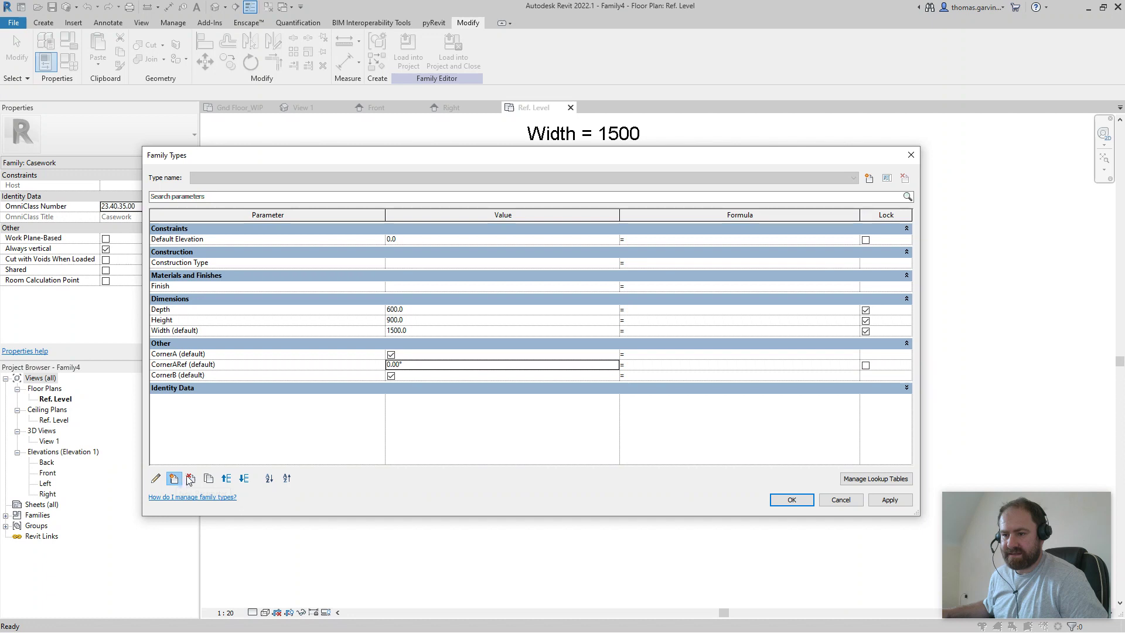
pyautogui.write('C')
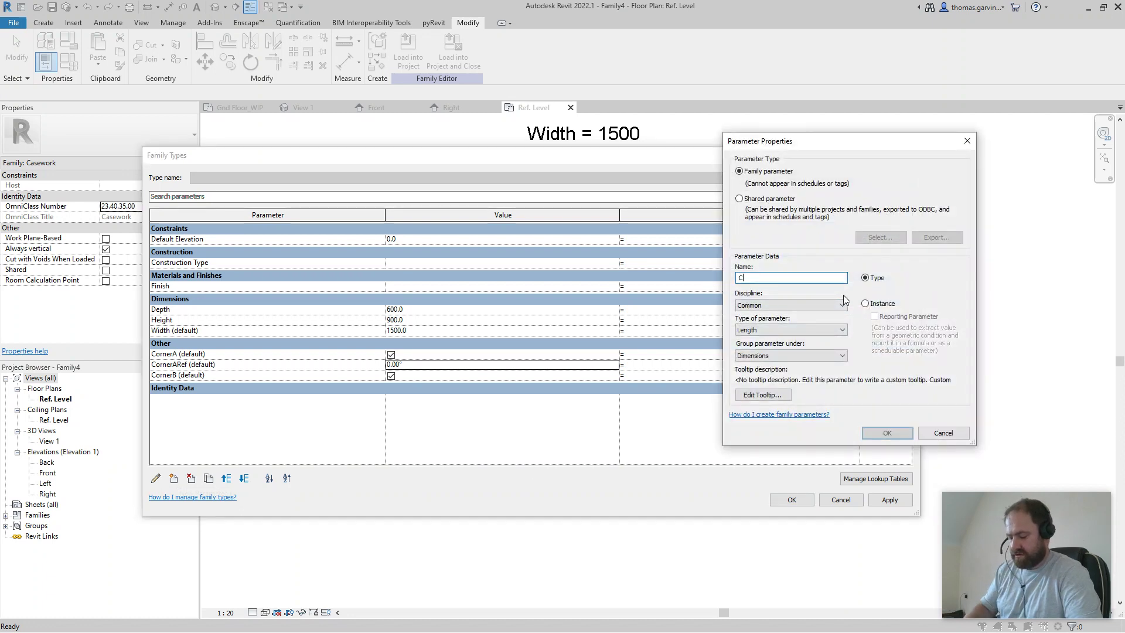
pyautogui.write('ornerBRef')
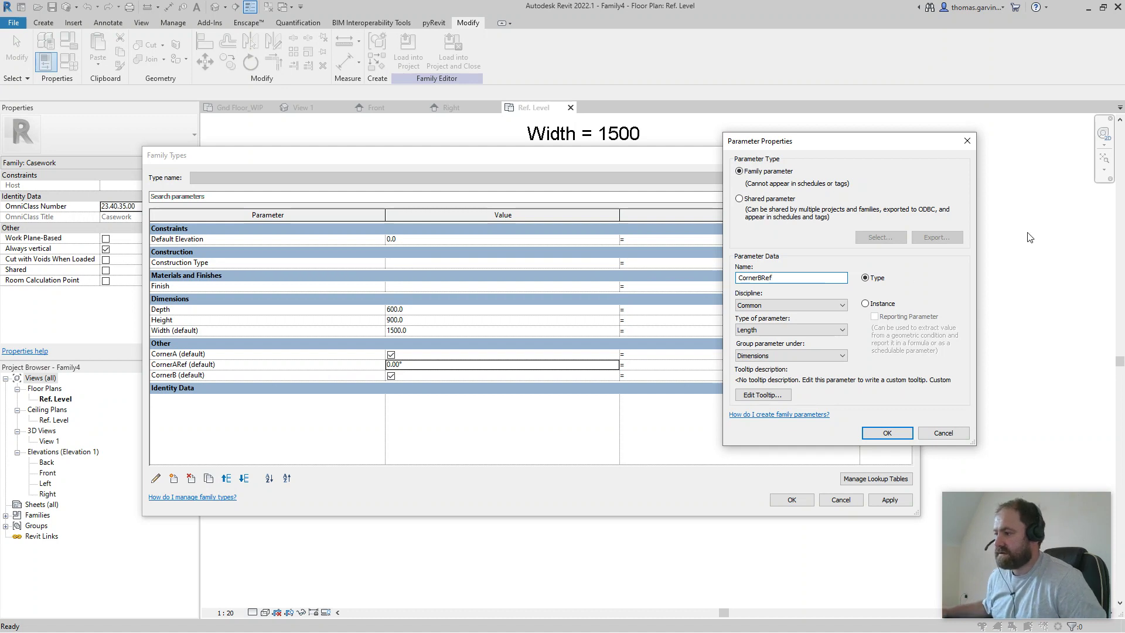
pyautogui.click(876, 304)
pyautogui.click(769, 331)
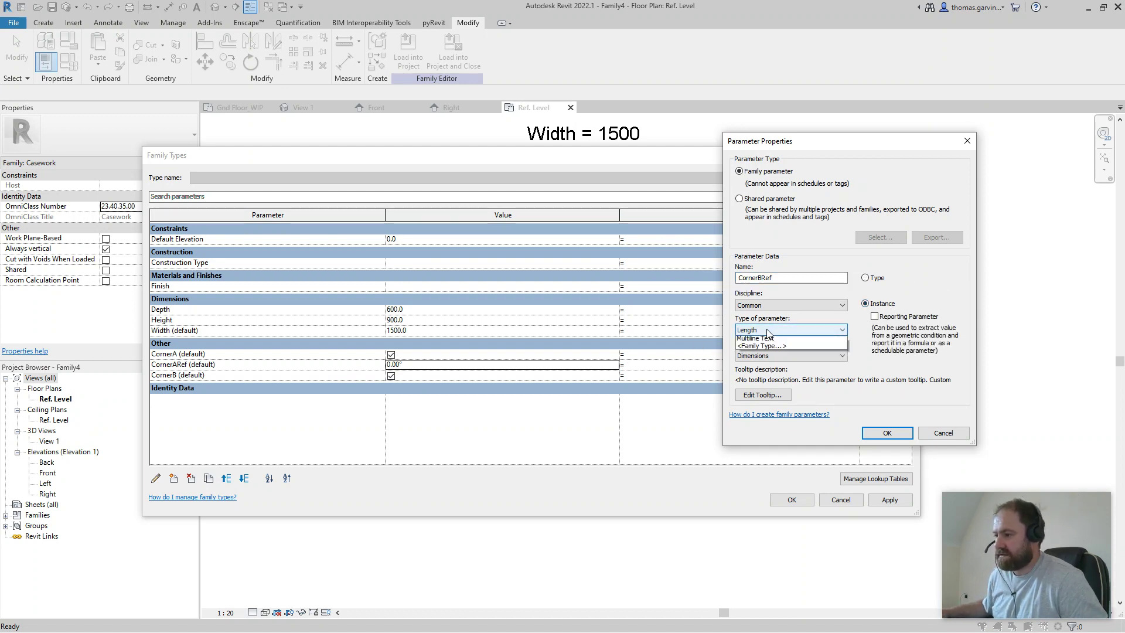
pyautogui.click(762, 356)
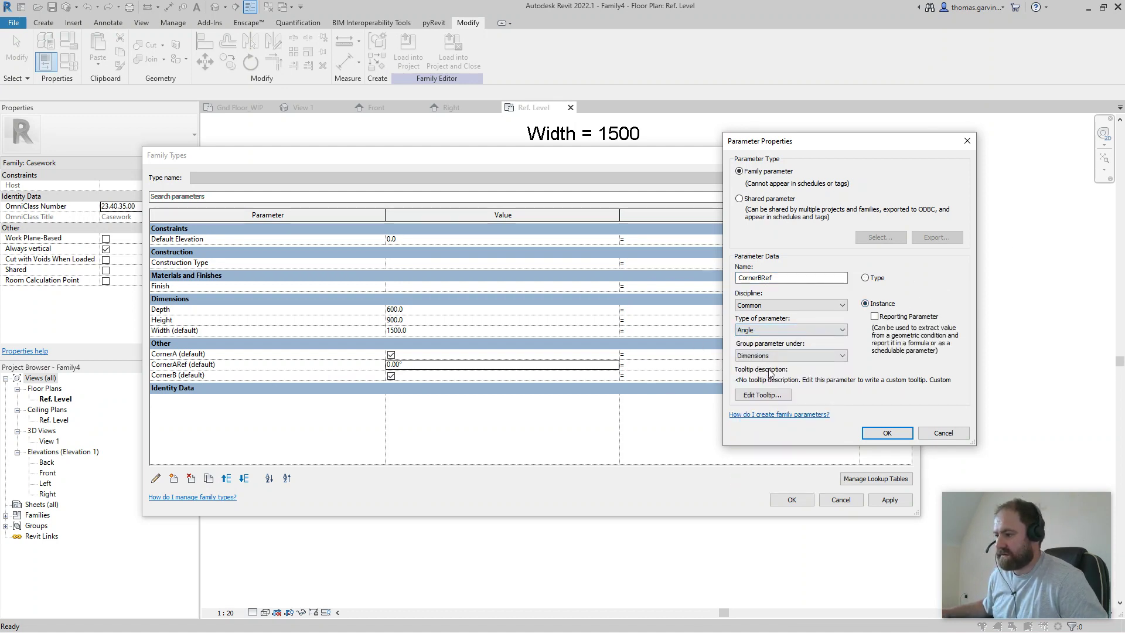
pyautogui.click(768, 355)
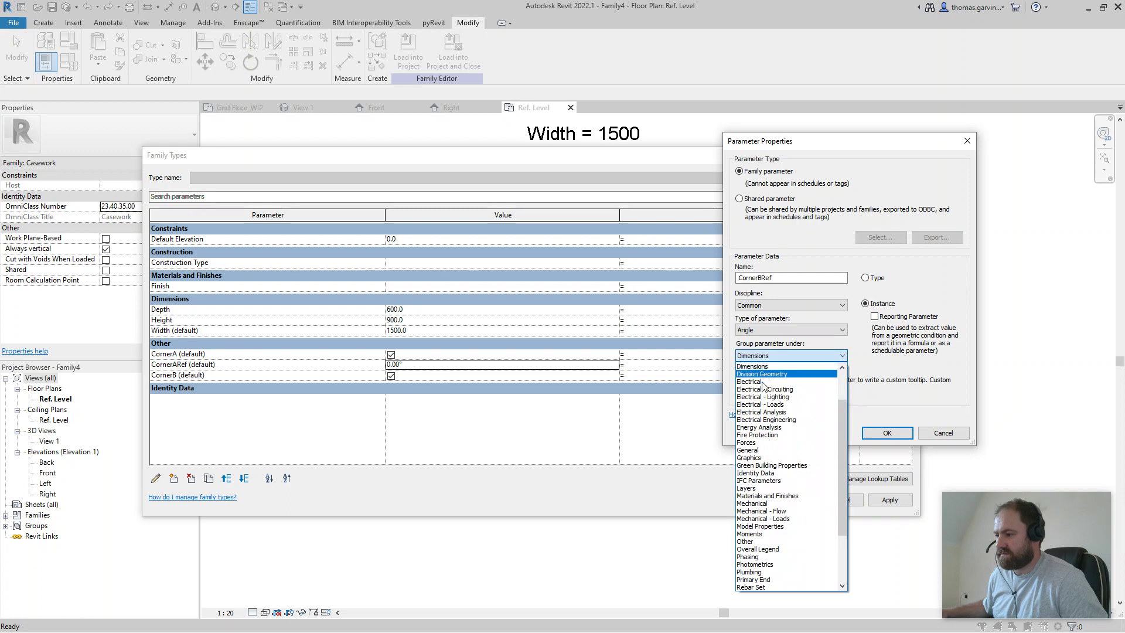
pyautogui.click(753, 541)
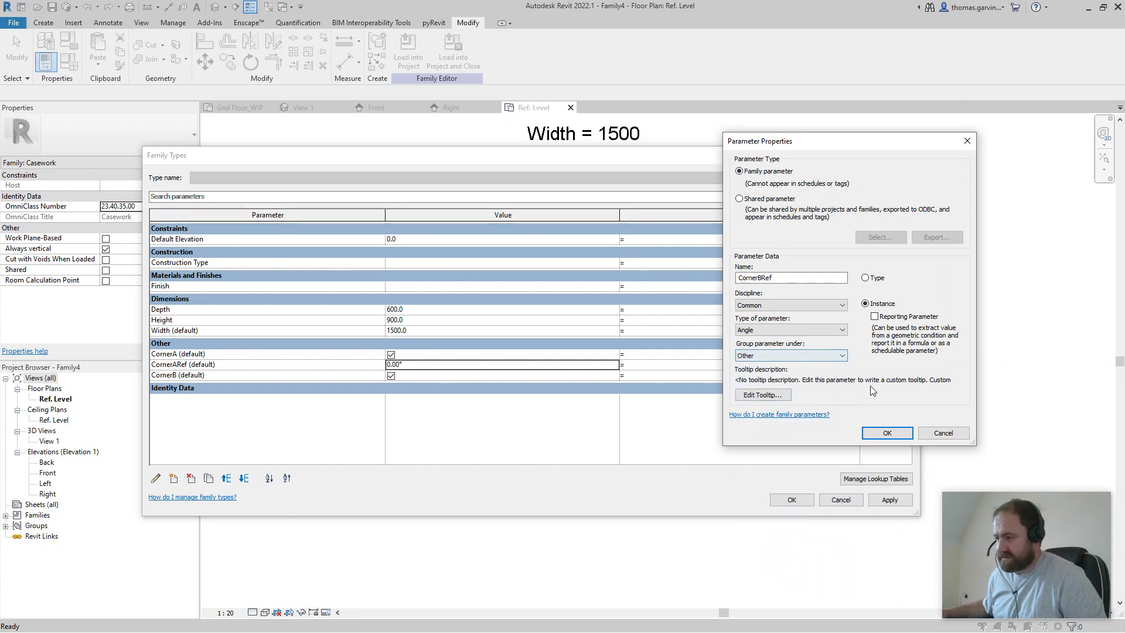
pyautogui.click(885, 436)
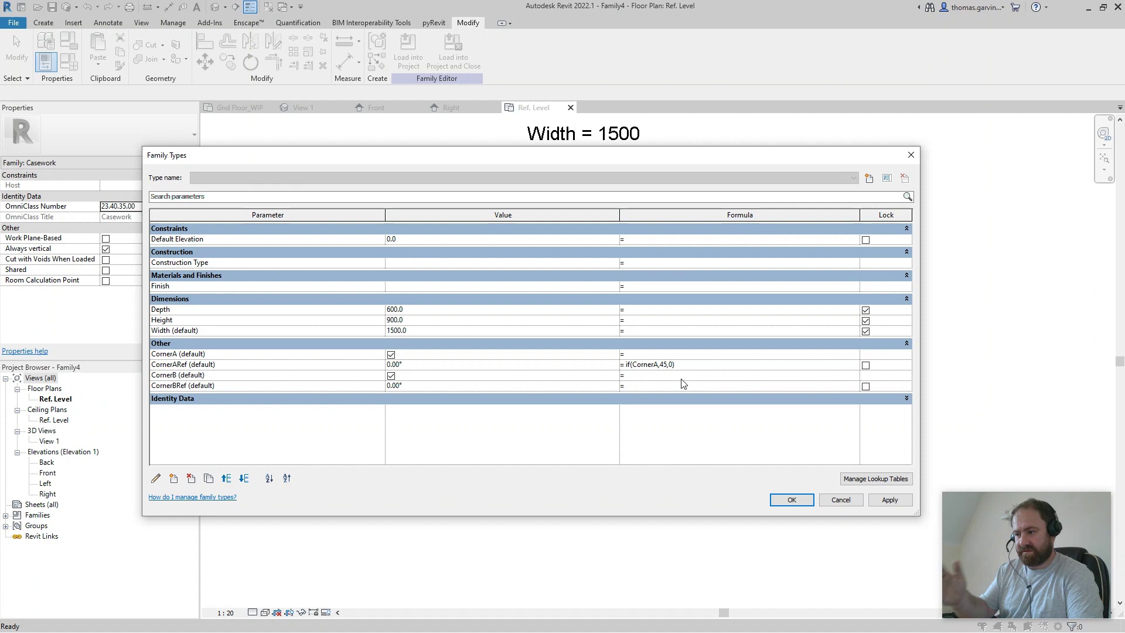
# Set the CornerARef formula to if(CornerA,45,0) and the CornerBRef formula to if(CornerB,45,0).
pyautogui.press('Tab')
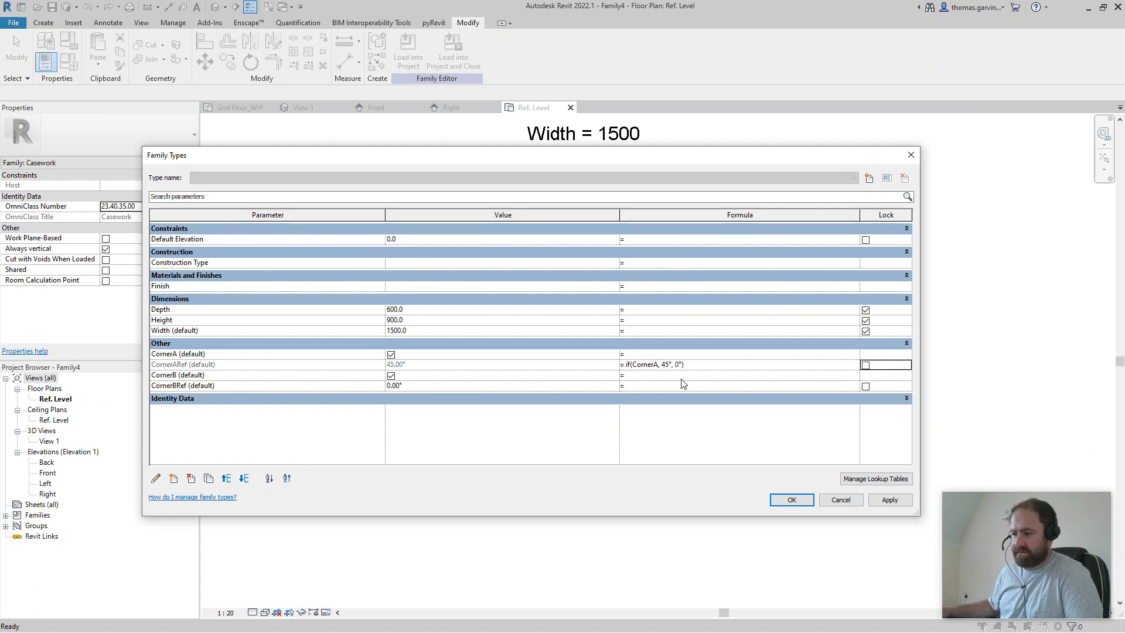
pyautogui.click(672, 385)
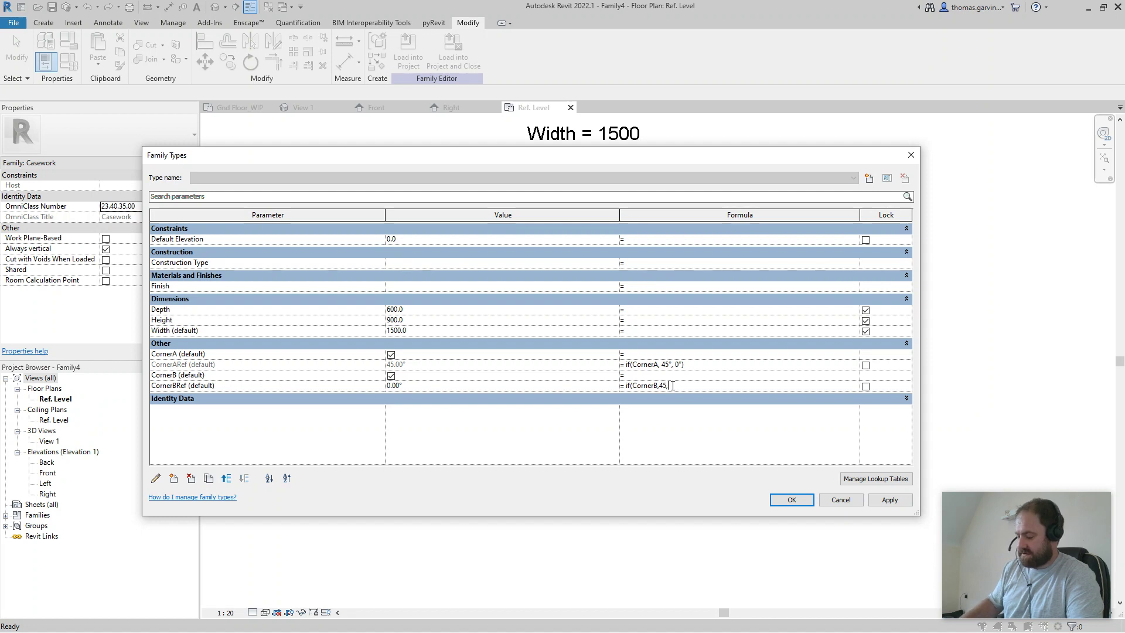
pyautogui.click(747, 368)
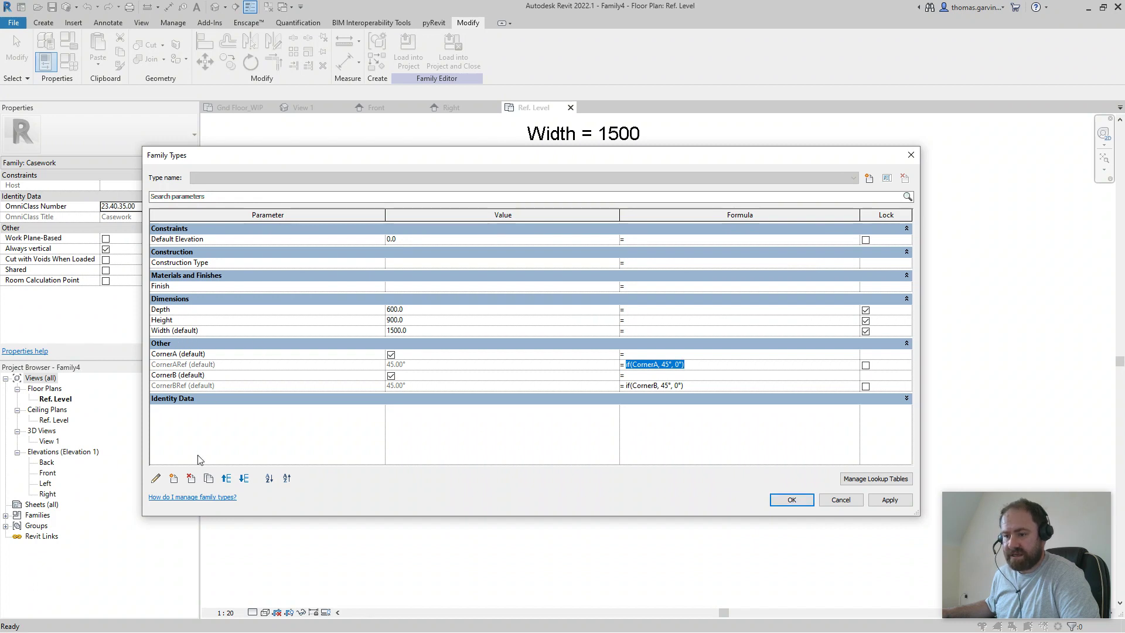
# Add a Length type family parameter named Thickness, grouped under Dimensions, and set its value to 35.
pyautogui.click(173, 479)
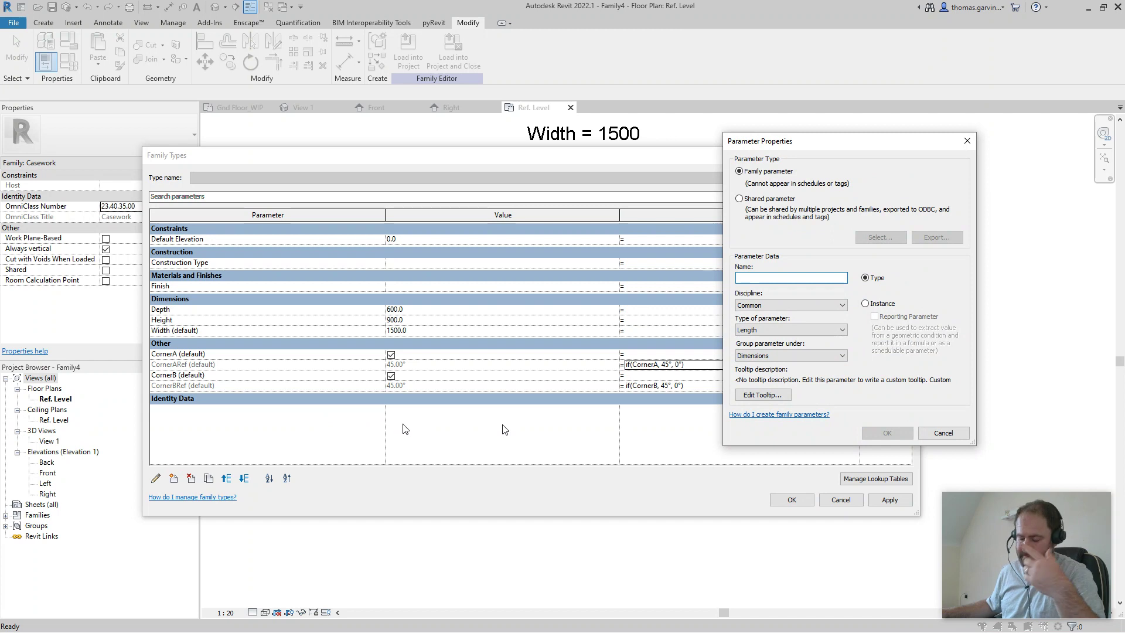
pyautogui.write('Thi')
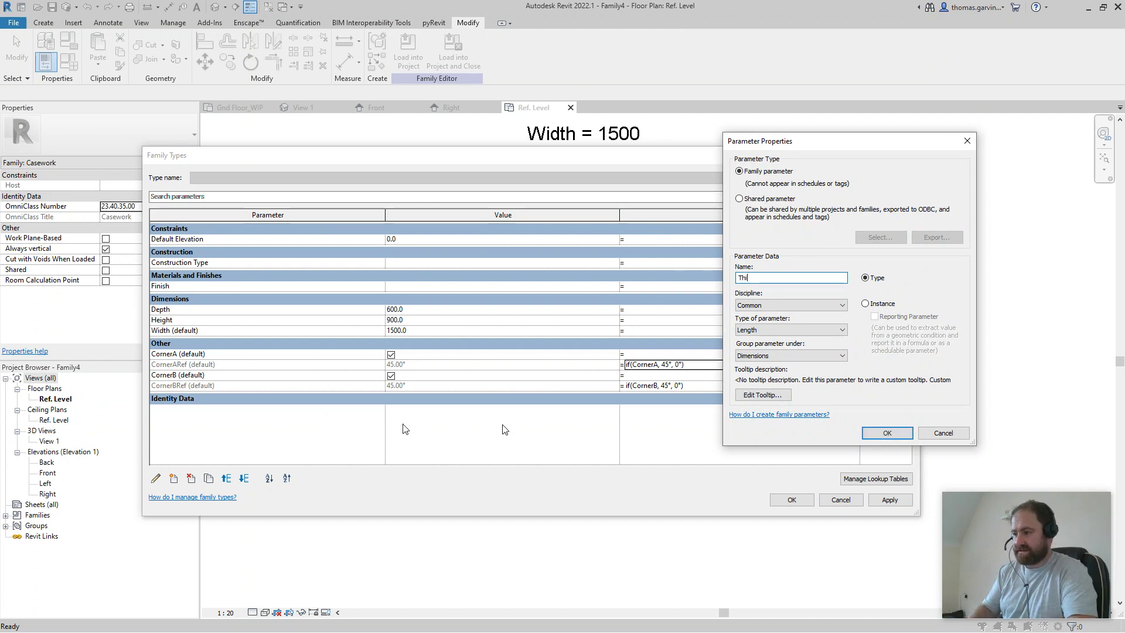
pyautogui.write('ckness')
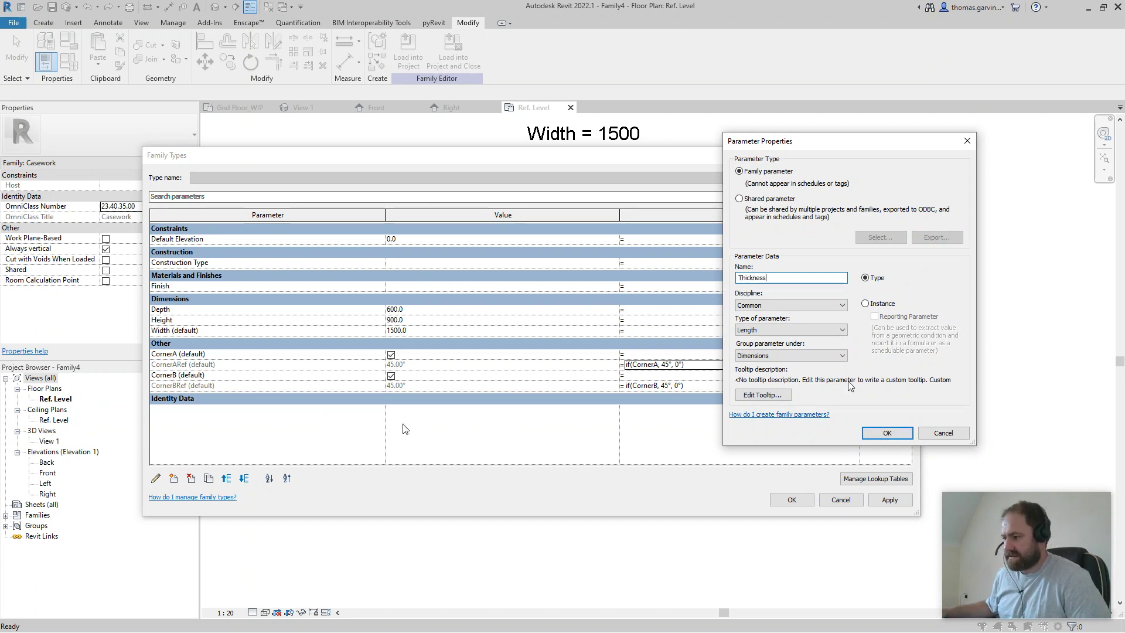
pyautogui.click(886, 432)
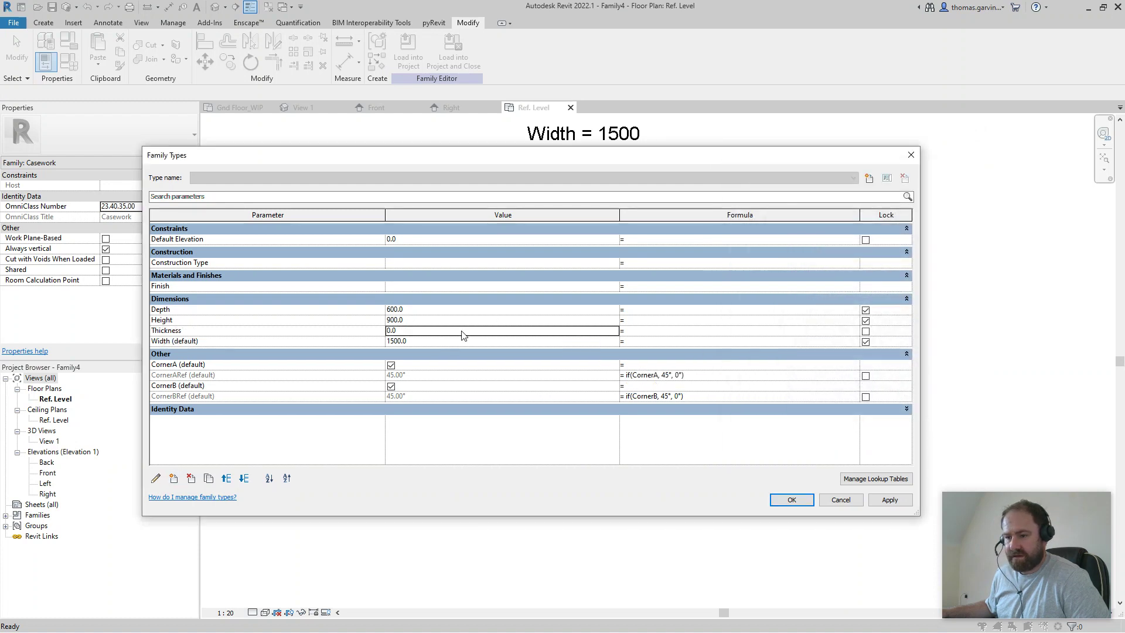
pyautogui.doubleClick(459, 335)
pyautogui.write('35')
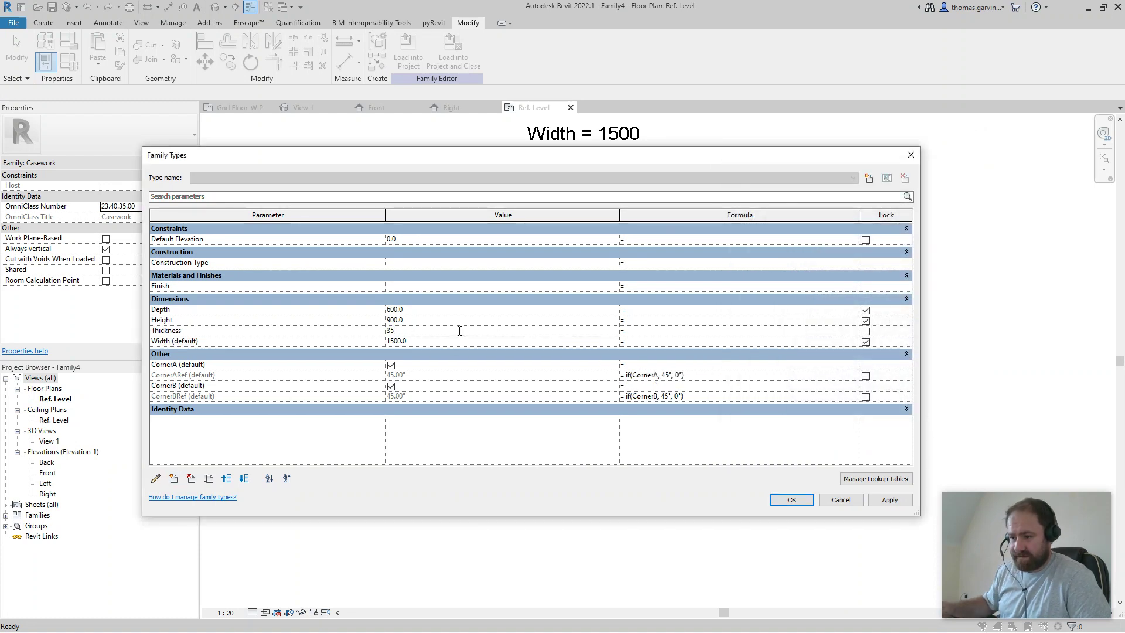
pyautogui.click(652, 341)
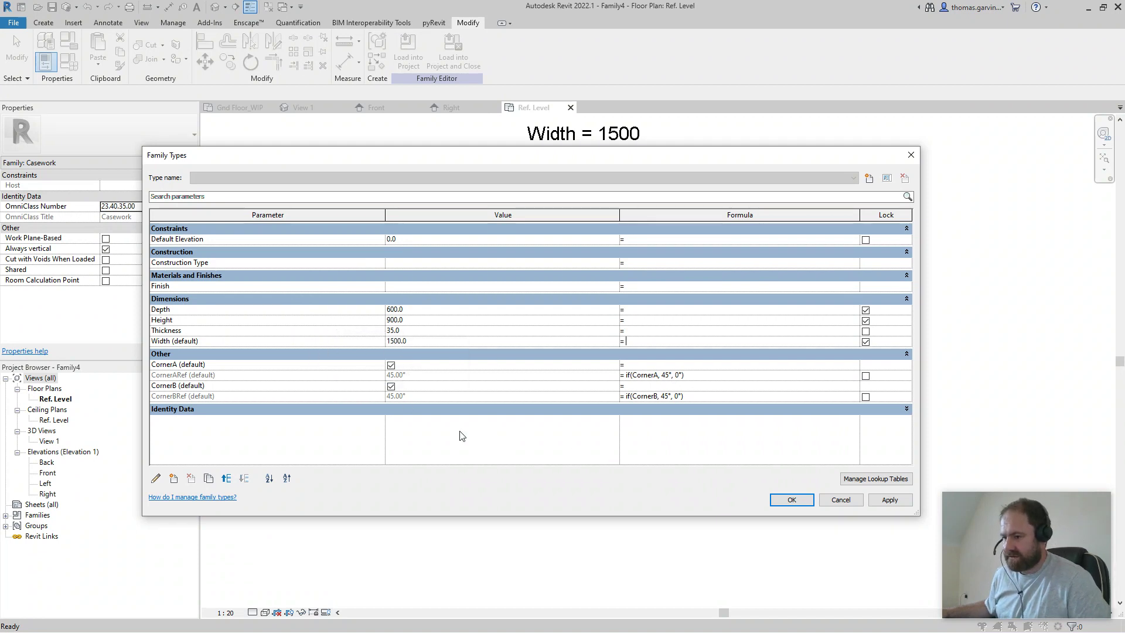
pyautogui.click(789, 500)
# Label the left angular dimension with the CornerARef parameter and the right angular dimension with CornerBRef.
pyautogui.moveTo(818, 558); pyautogui.dragTo(688, 520, button='middle')
pyautogui.scroll(-3, 387, 475)
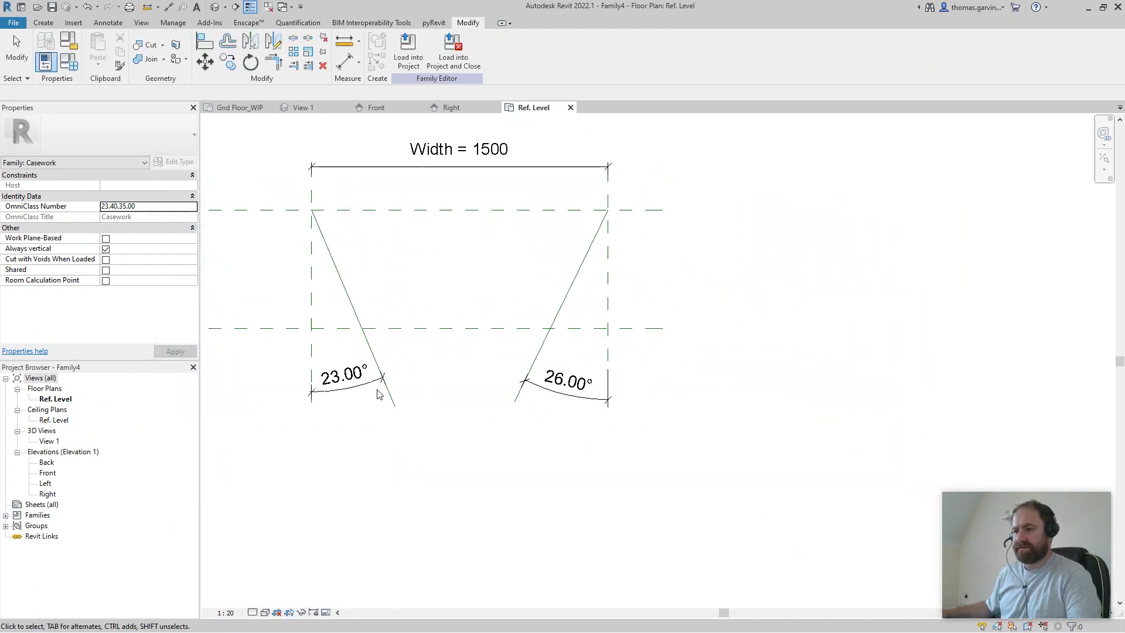
pyautogui.click(354, 380)
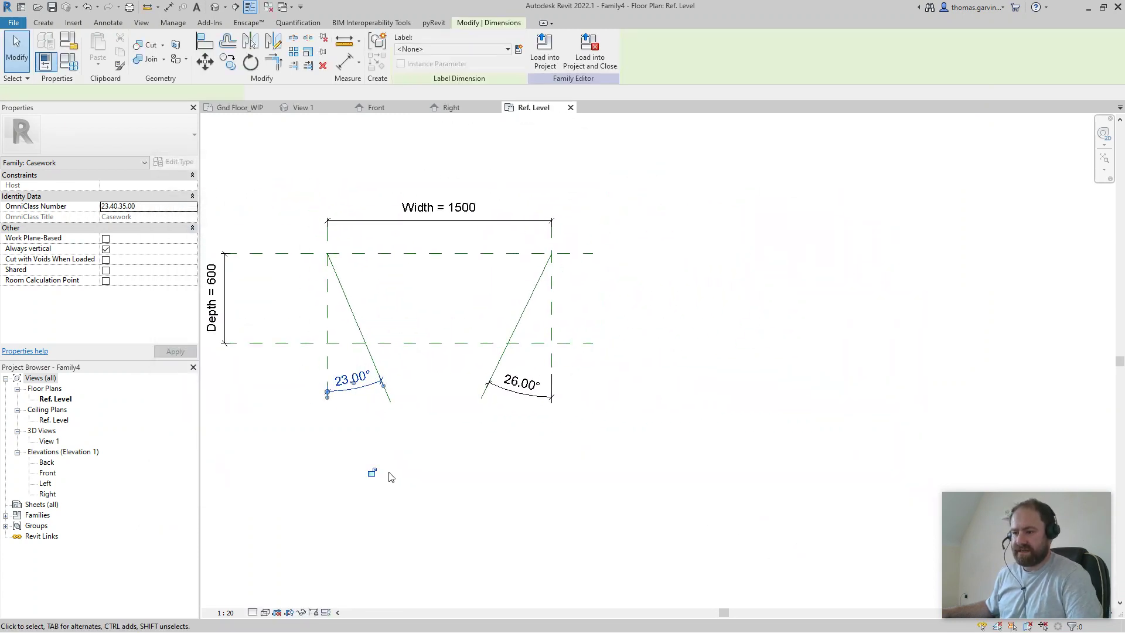
pyautogui.click(459, 51)
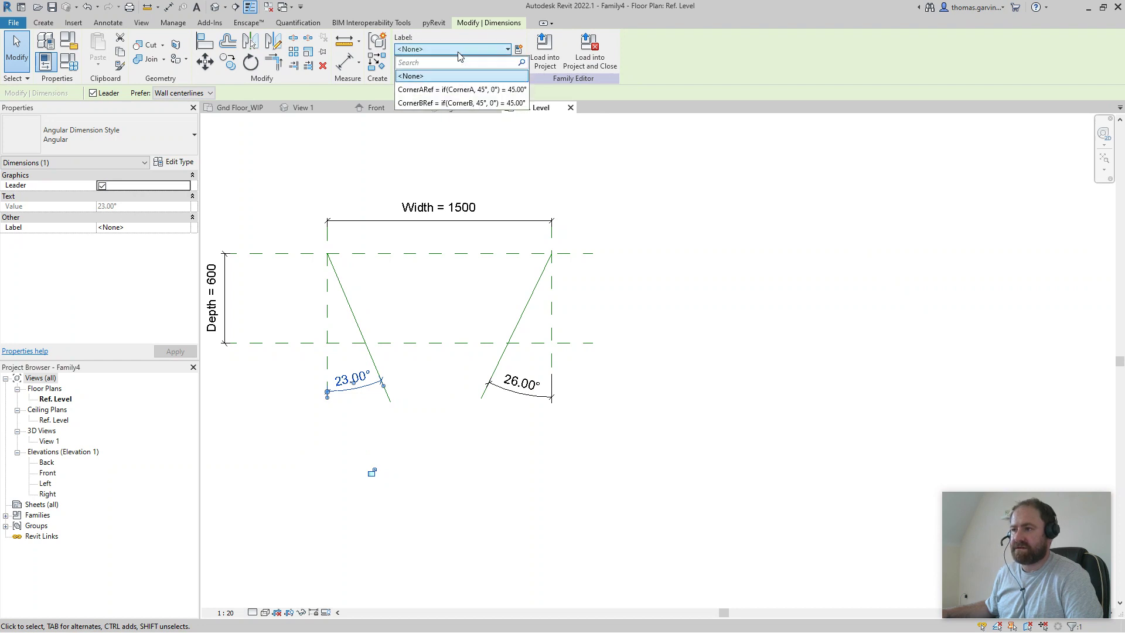
pyautogui.click(458, 91)
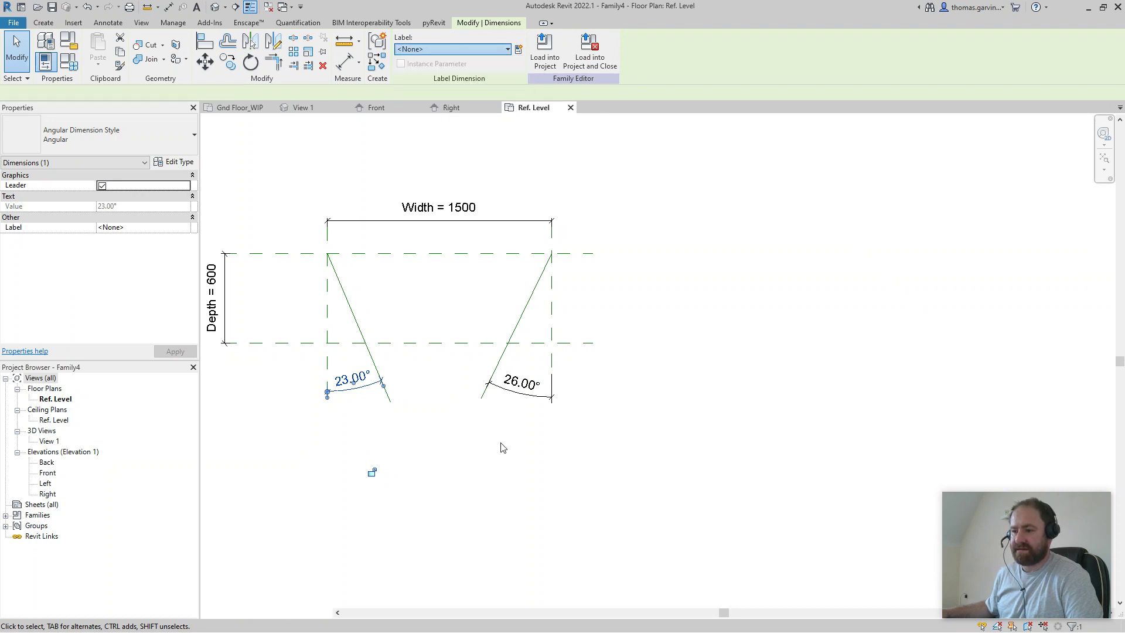
pyautogui.click(521, 384)
pyautogui.click(492, 51)
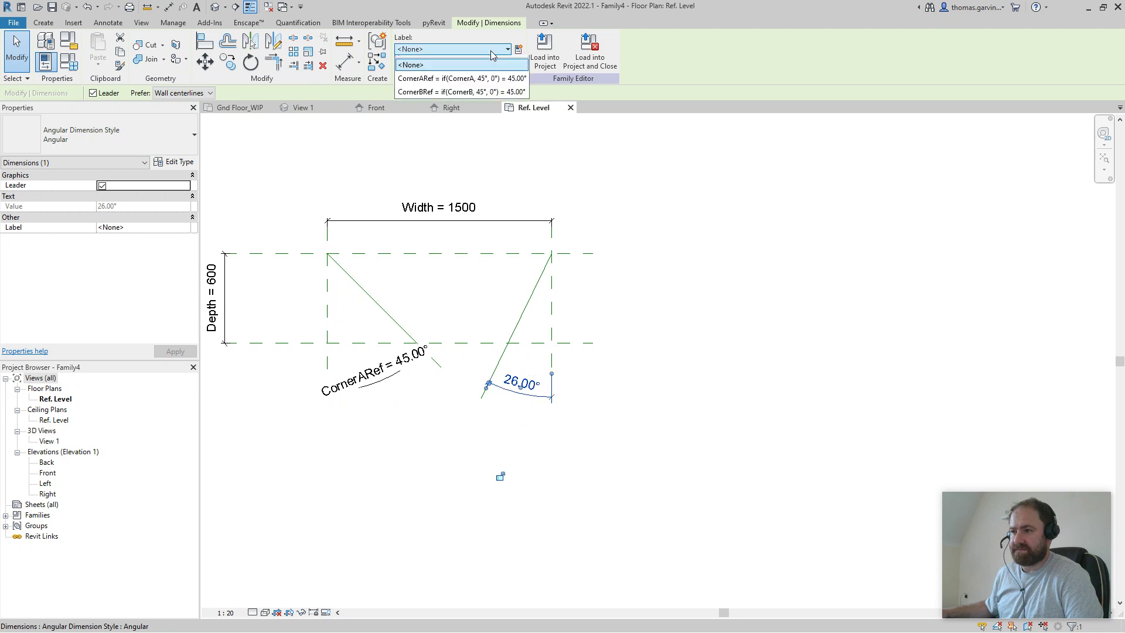
pyautogui.click(462, 103)
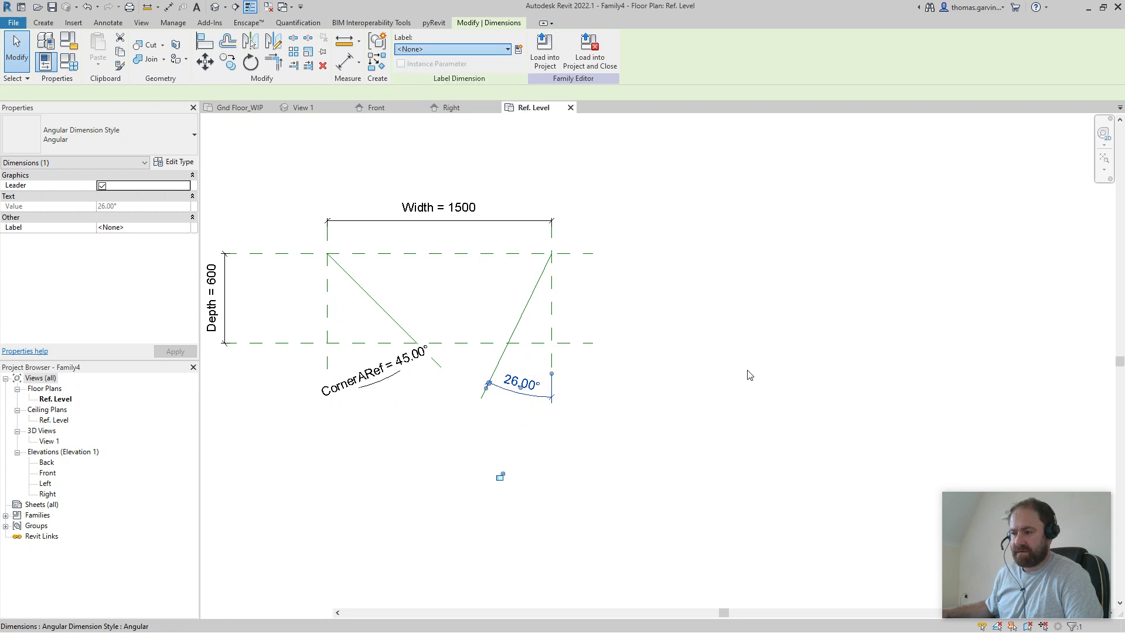
pyautogui.click(728, 415)
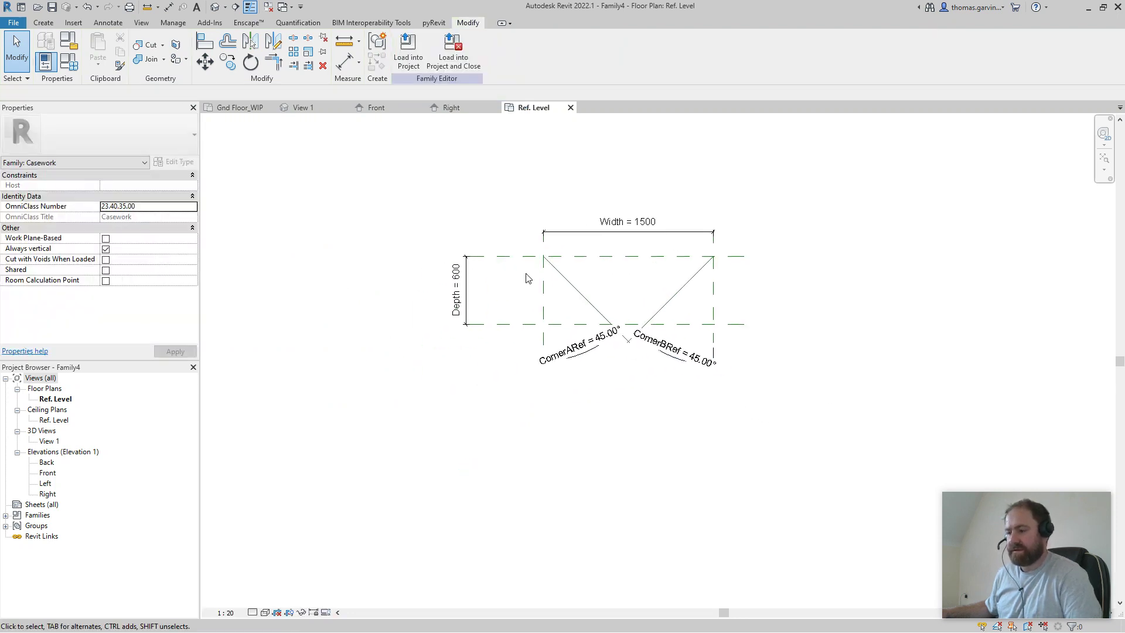
# Start an extrusion and pick locked sketch lines from both angled reference lines and the two horizontal reference planes of the Depth dimension.
pyautogui.scroll(2, 587, 279)
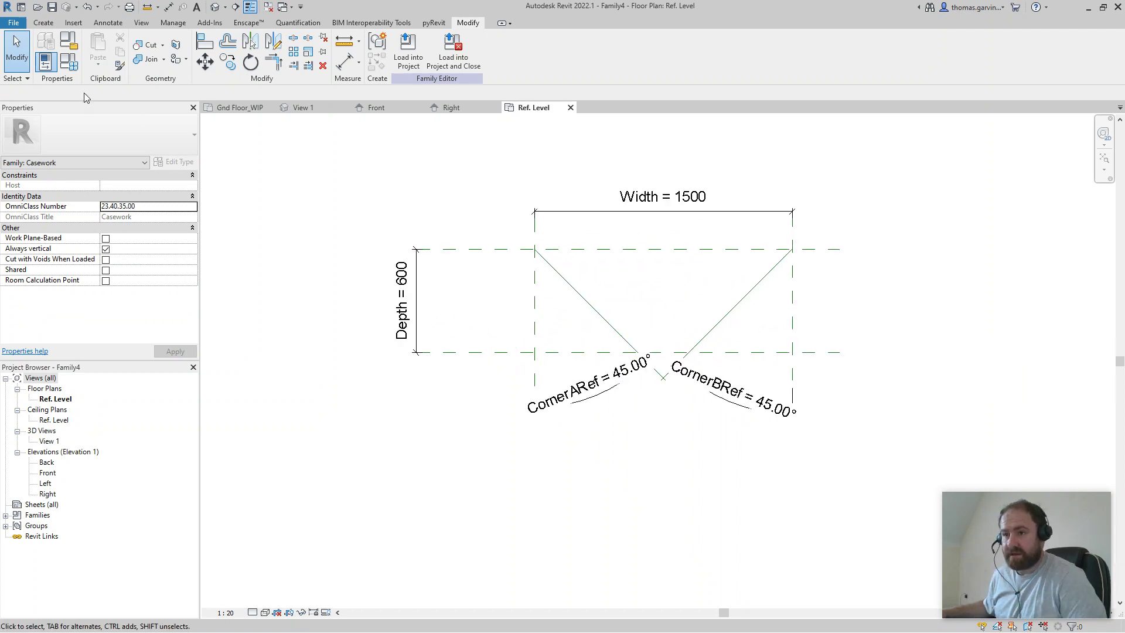
pyautogui.click(43, 22)
pyautogui.click(97, 50)
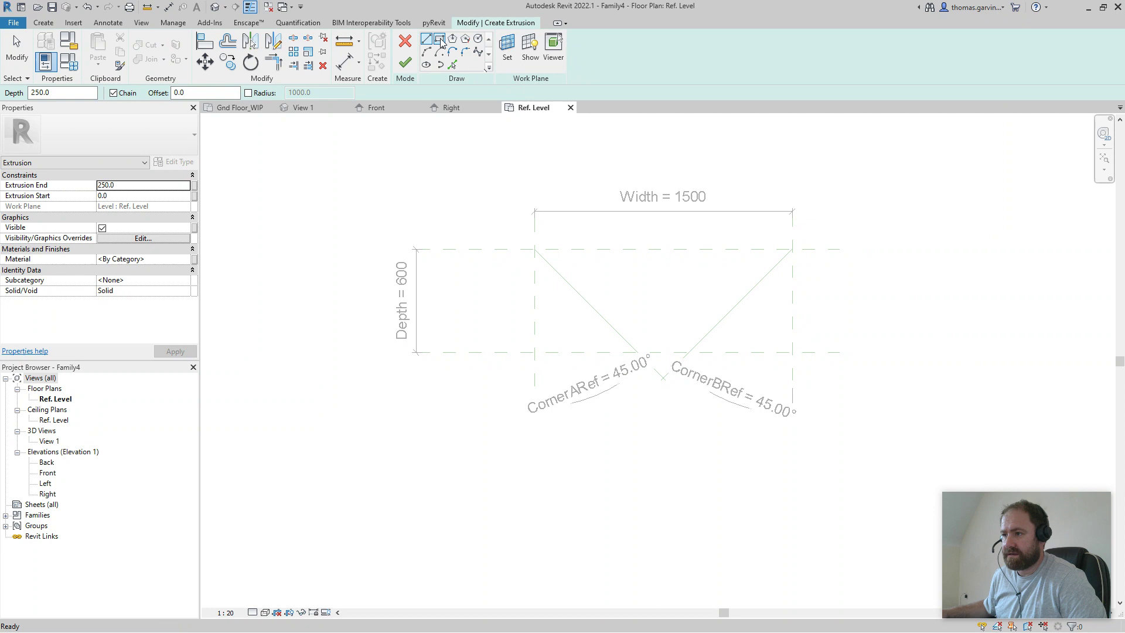
pyautogui.click(452, 65)
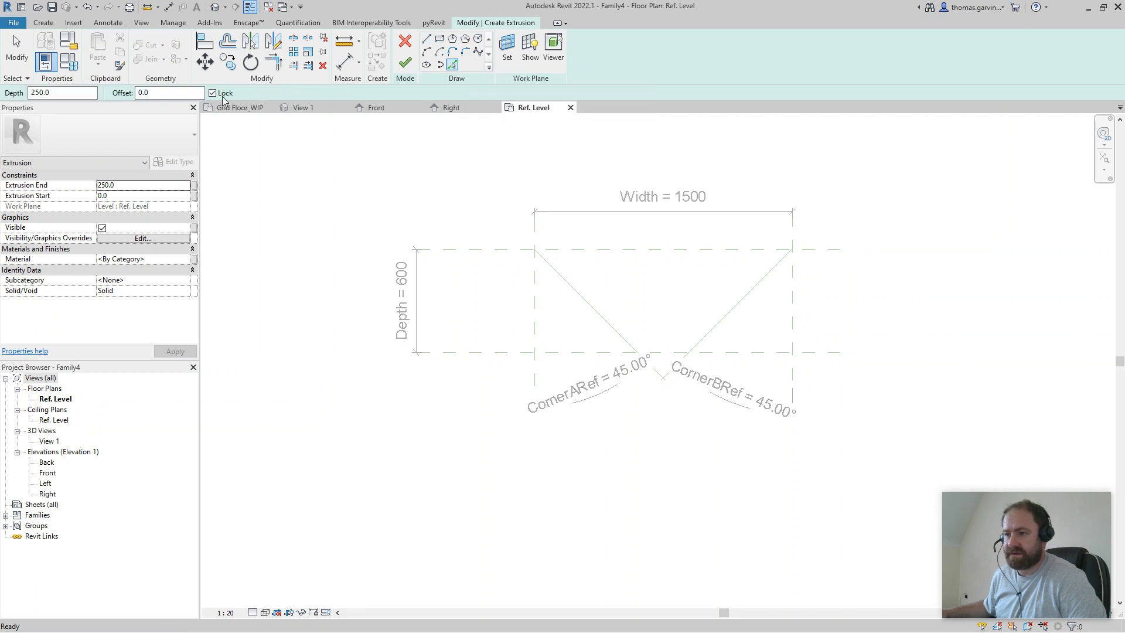
pyautogui.click(604, 319)
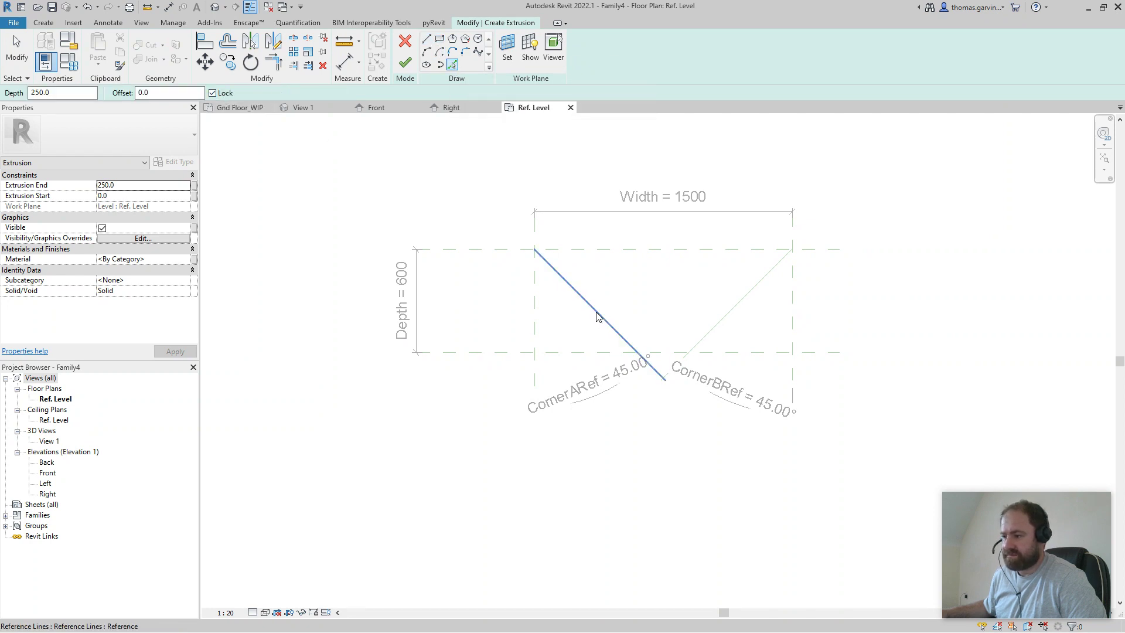
pyautogui.click(629, 252)
pyautogui.click(756, 287)
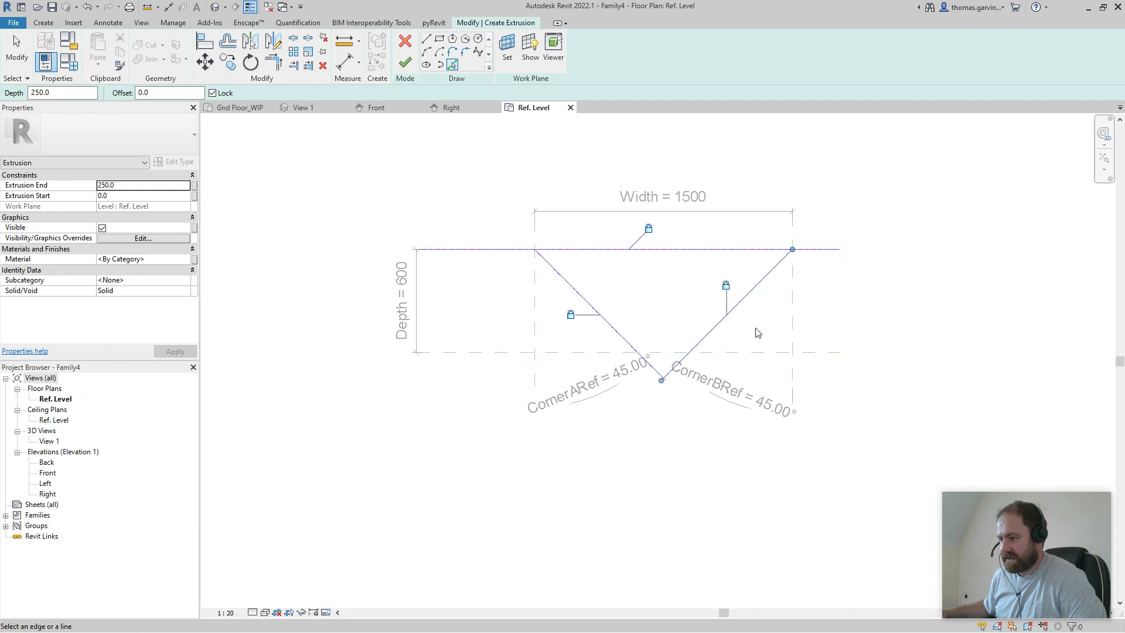
pyautogui.click(756, 353)
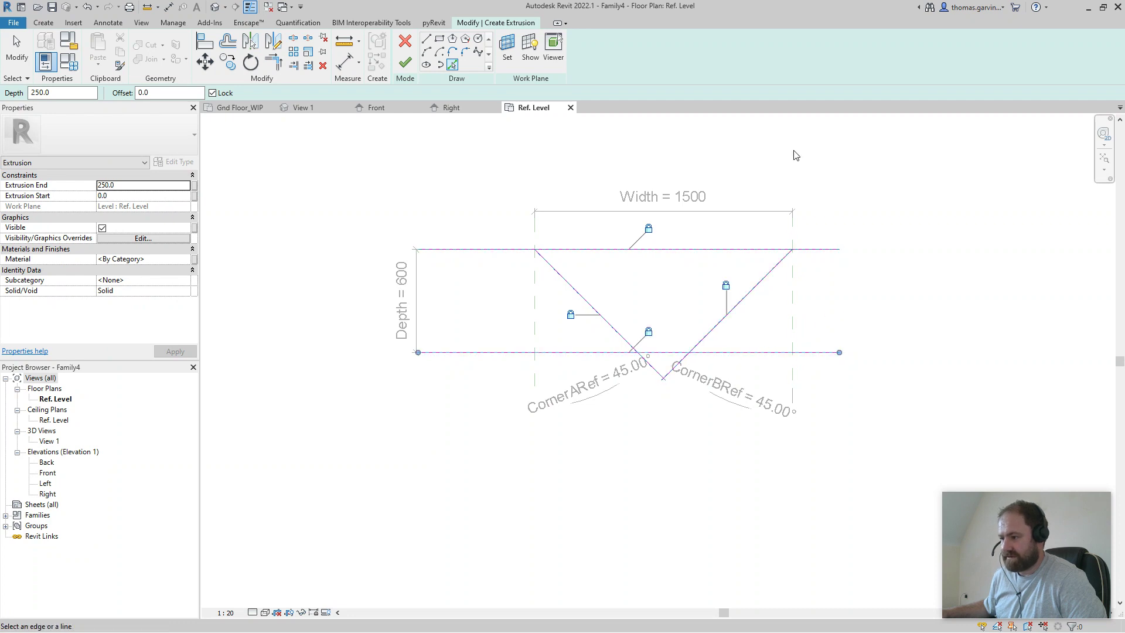
# Trim the sketch lines into corners at both ends of the left angled line and at the upper end of the right one.
pyautogui.click(273, 62)
pyautogui.click(653, 351)
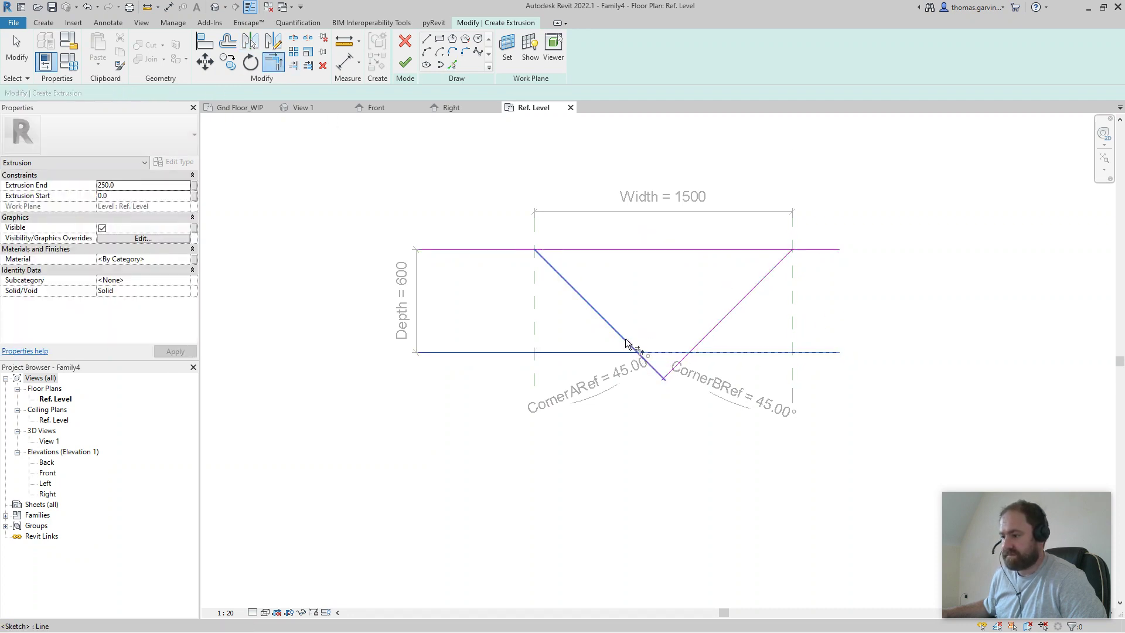
pyautogui.click(624, 338)
pyautogui.click(557, 269)
pyautogui.click(711, 258)
pyautogui.click(756, 257)
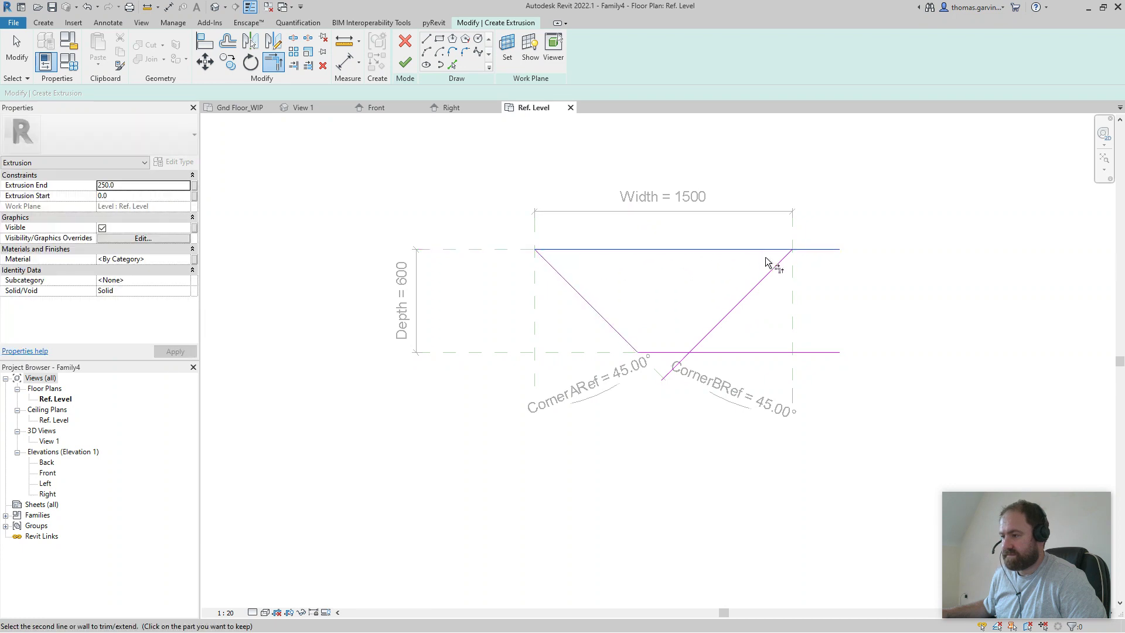
pyautogui.click(772, 268)
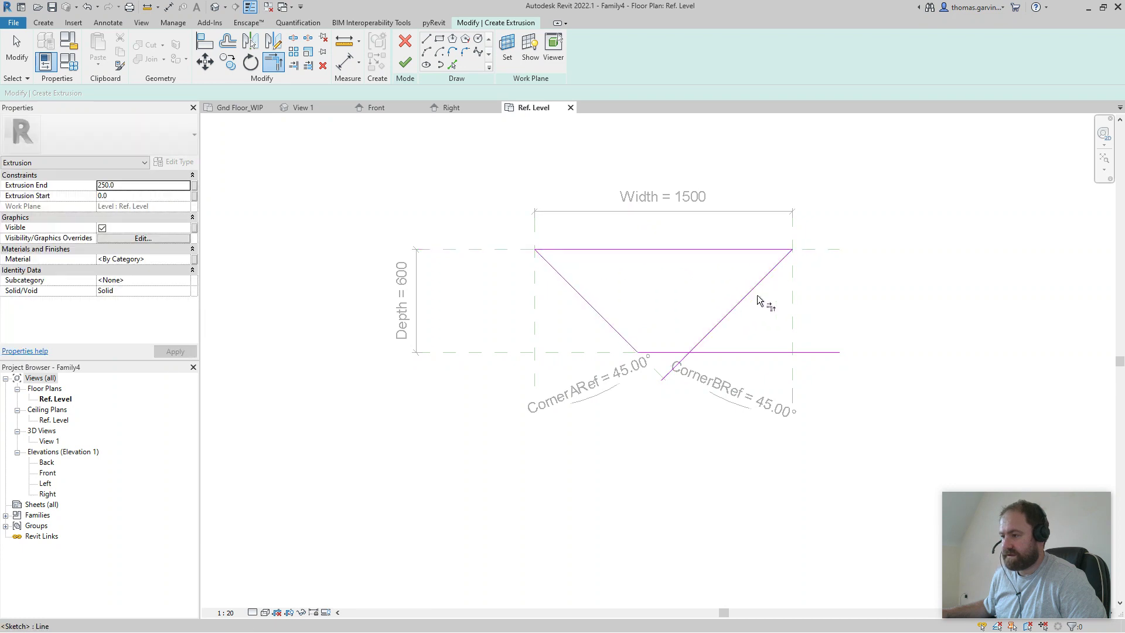
# Trim the right angled line and the lower horizontal line to close the trapezoid profile, and finish the extrusion.
pyautogui.click(713, 331)
pyautogui.click(736, 353)
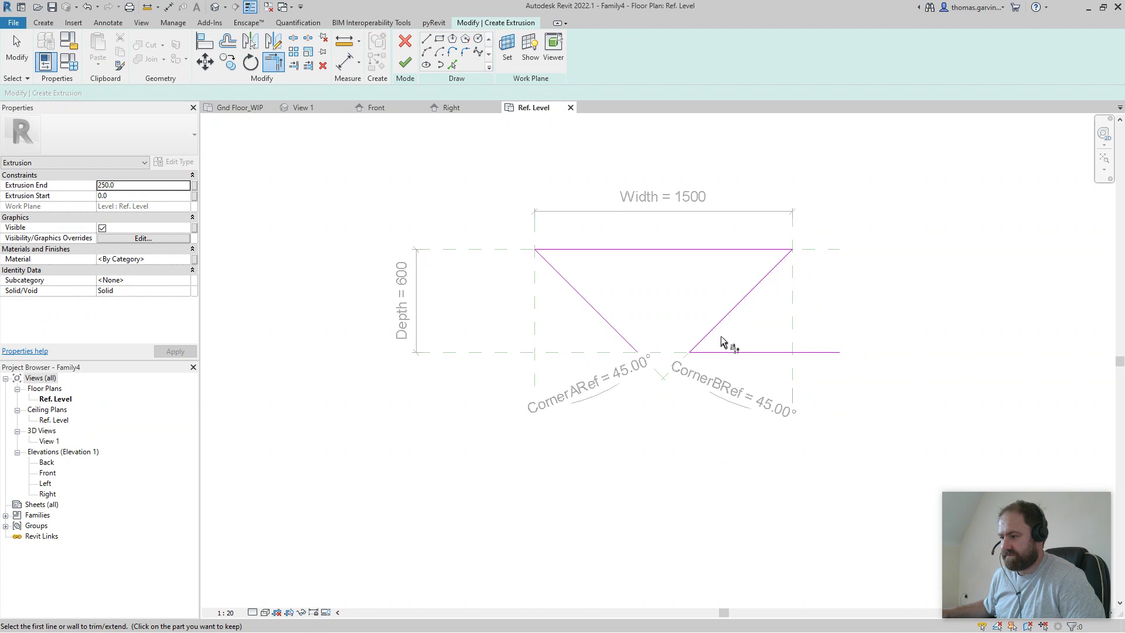
pyautogui.click(796, 329)
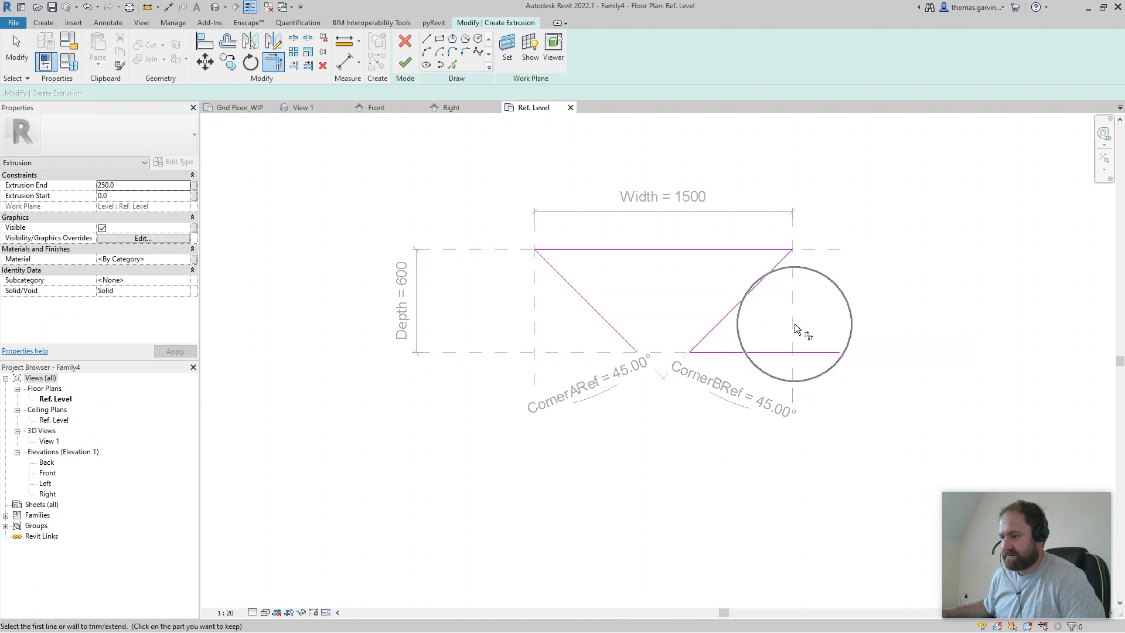
pyautogui.click(632, 339)
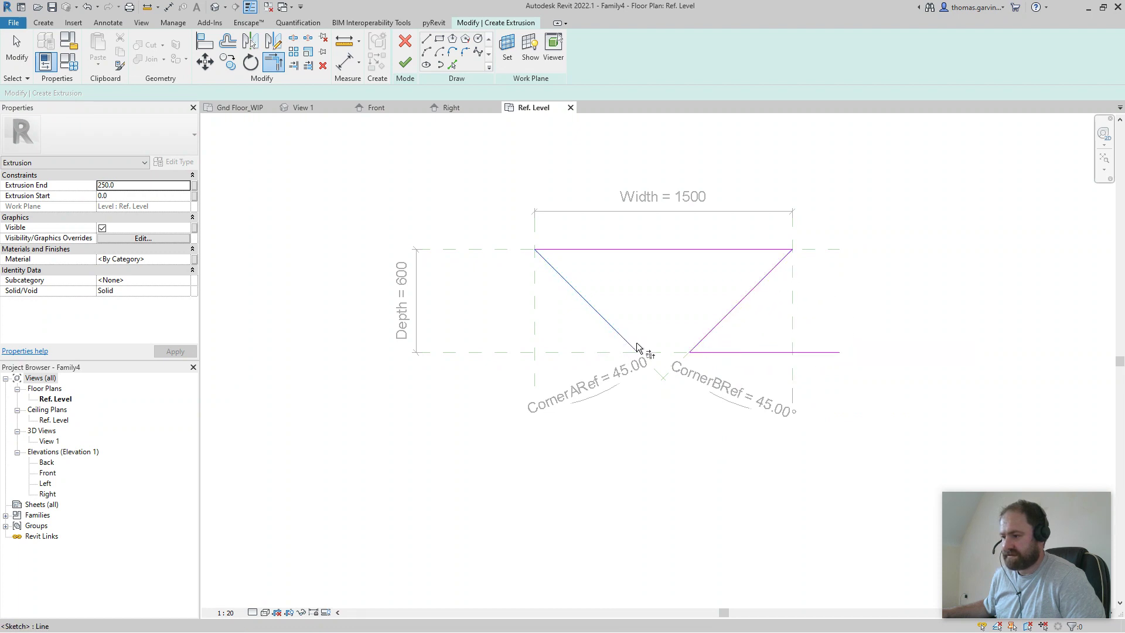
pyautogui.click(682, 352)
pyautogui.click(709, 343)
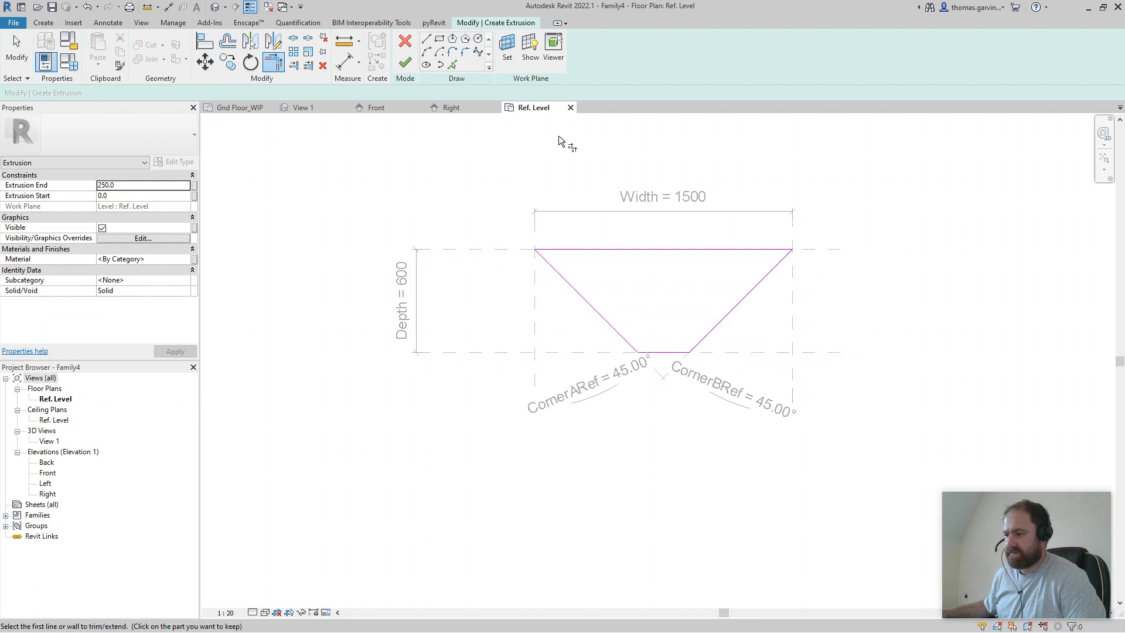
pyautogui.click(405, 65)
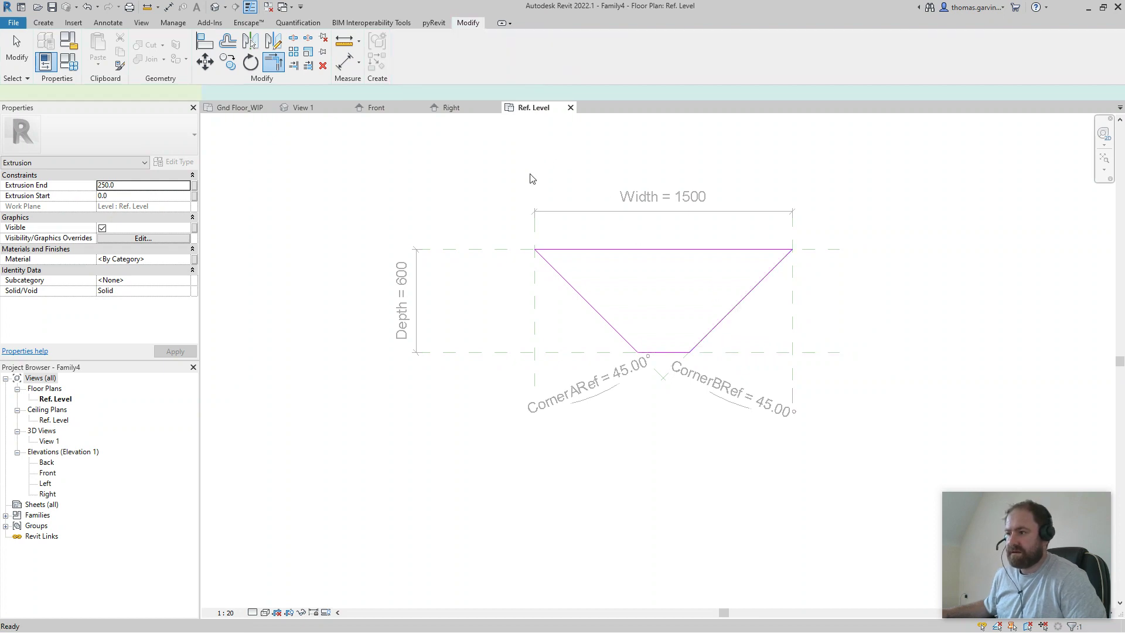
# Associate the extrusion's material with a new type family parameter named Material, grouped under Materials and Finishes.
pyautogui.click(195, 258)
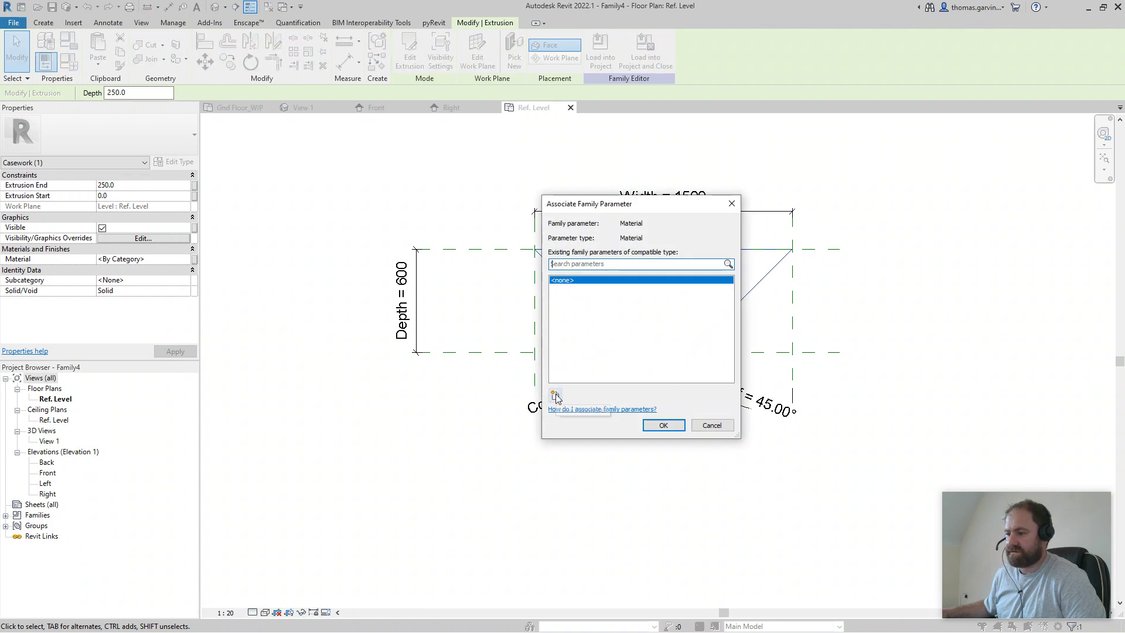
pyautogui.click(556, 398)
pyautogui.write('Mat')
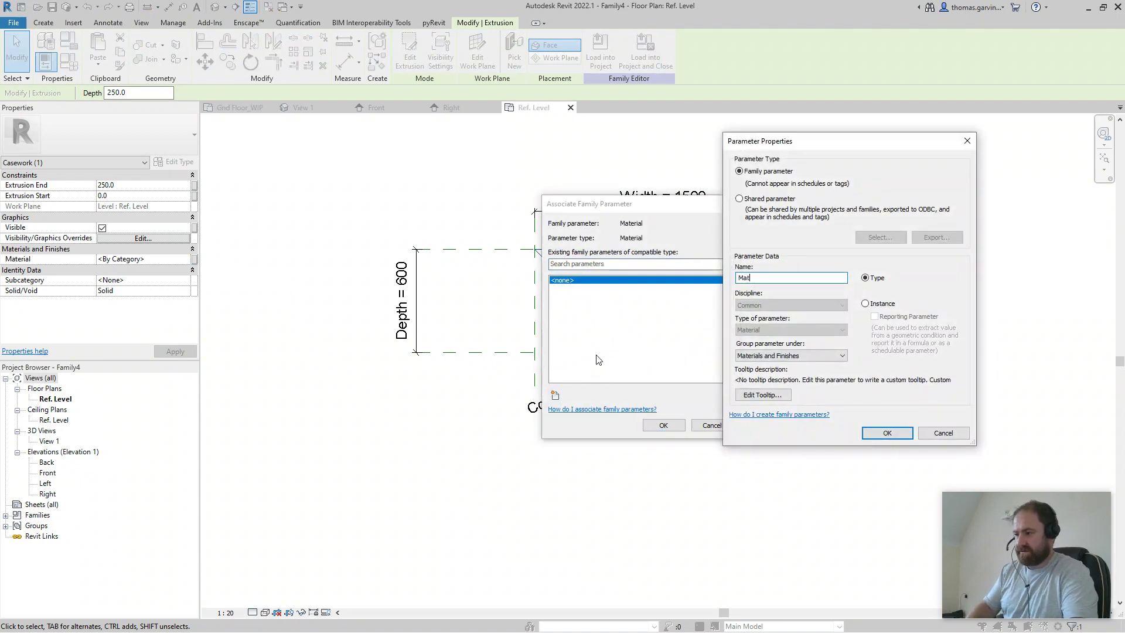
pyautogui.write('erial')
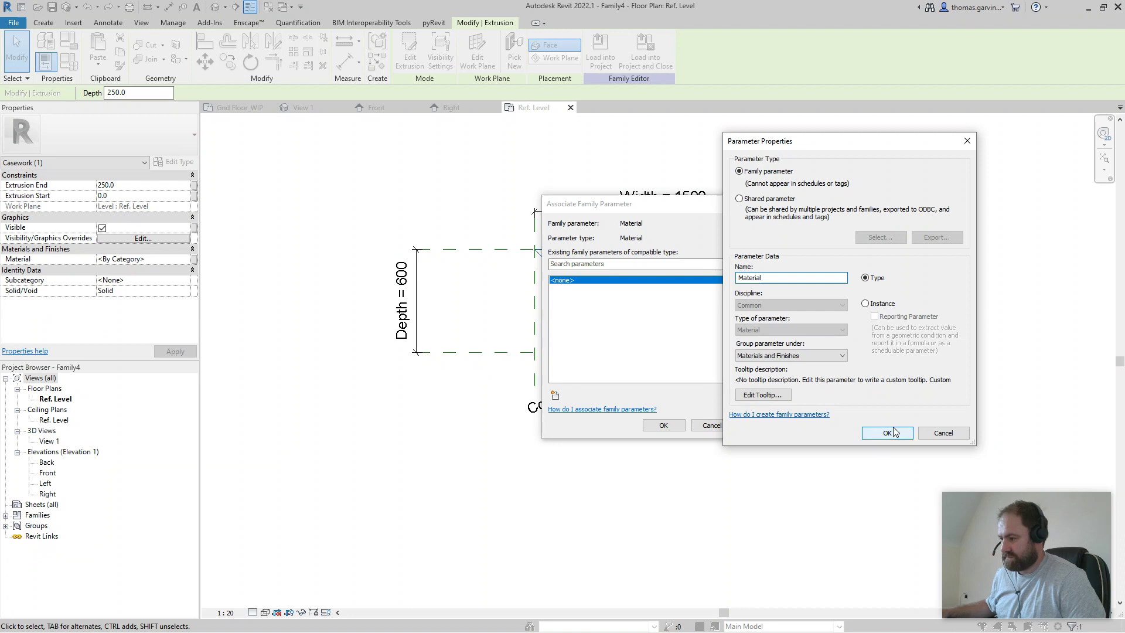
pyautogui.click(887, 432)
pyautogui.click(659, 424)
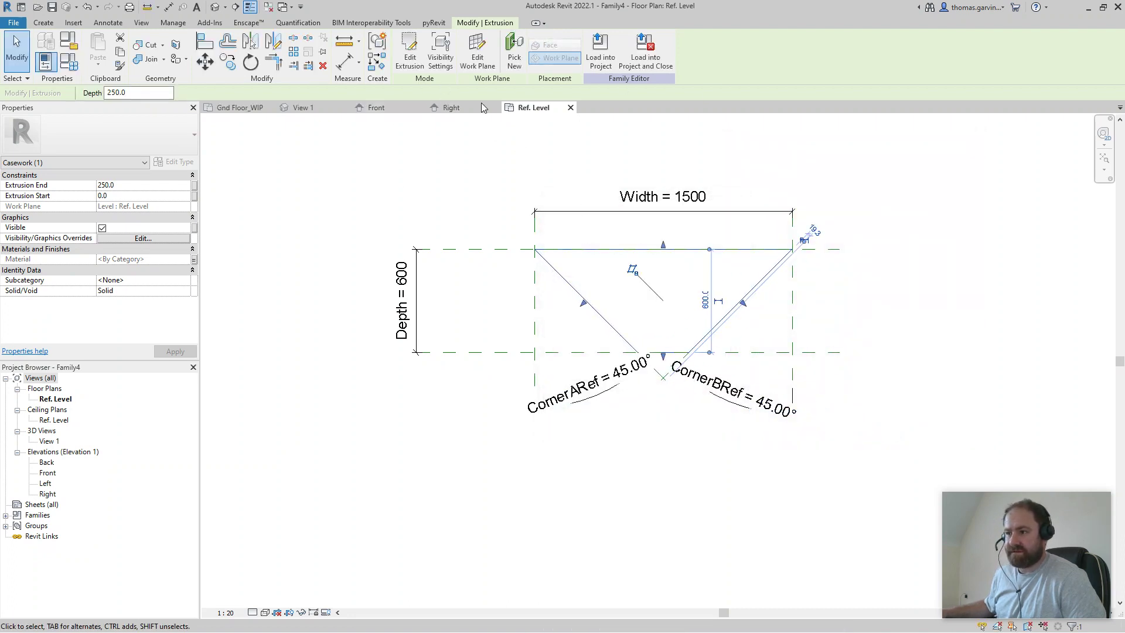
# In the Front elevation, stretch the extrusion's top face up to the reference plane of the Height dimension.
pyautogui.click(376, 107)
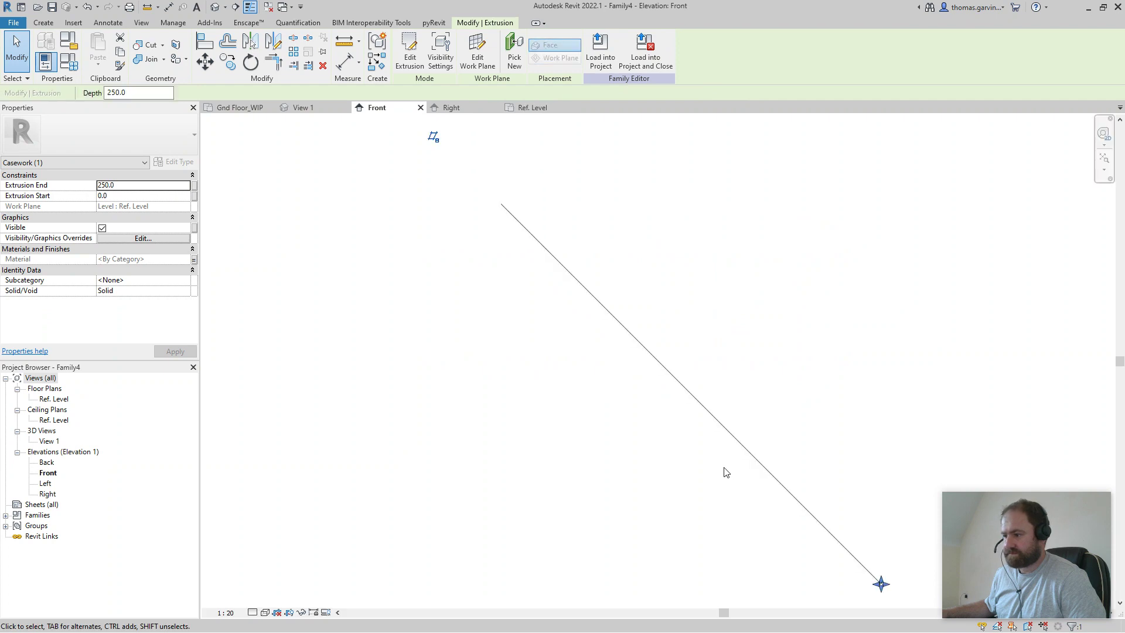
pyautogui.moveTo(788, 515); pyautogui.dragTo(432, 129, button='middle')
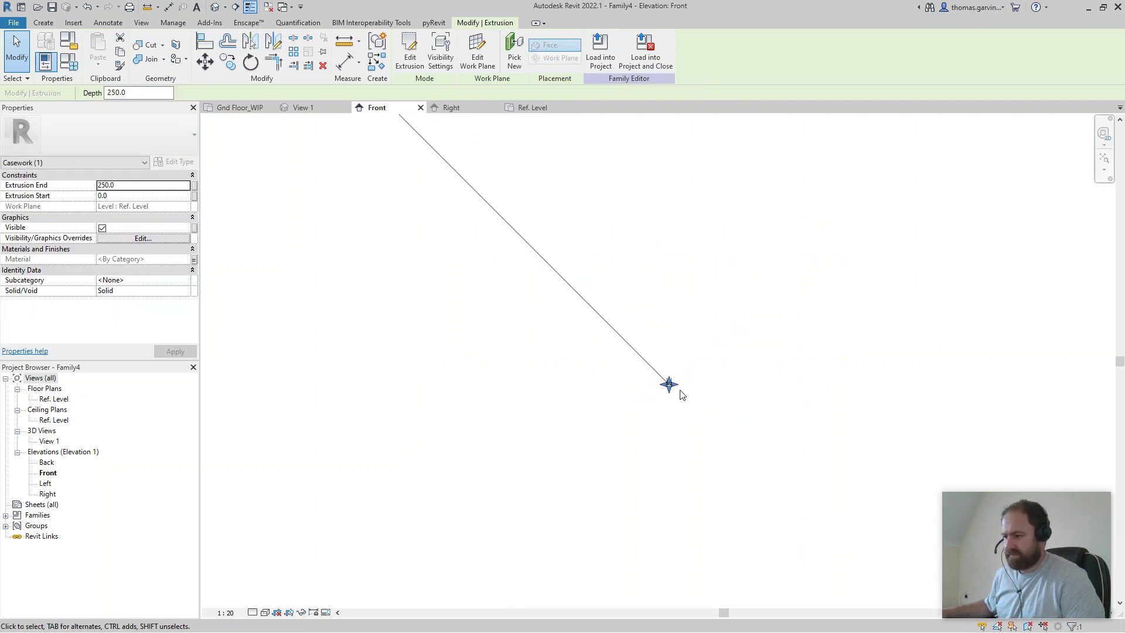
pyautogui.scroll(-2, 674, 390)
pyautogui.scroll(6, 695, 444)
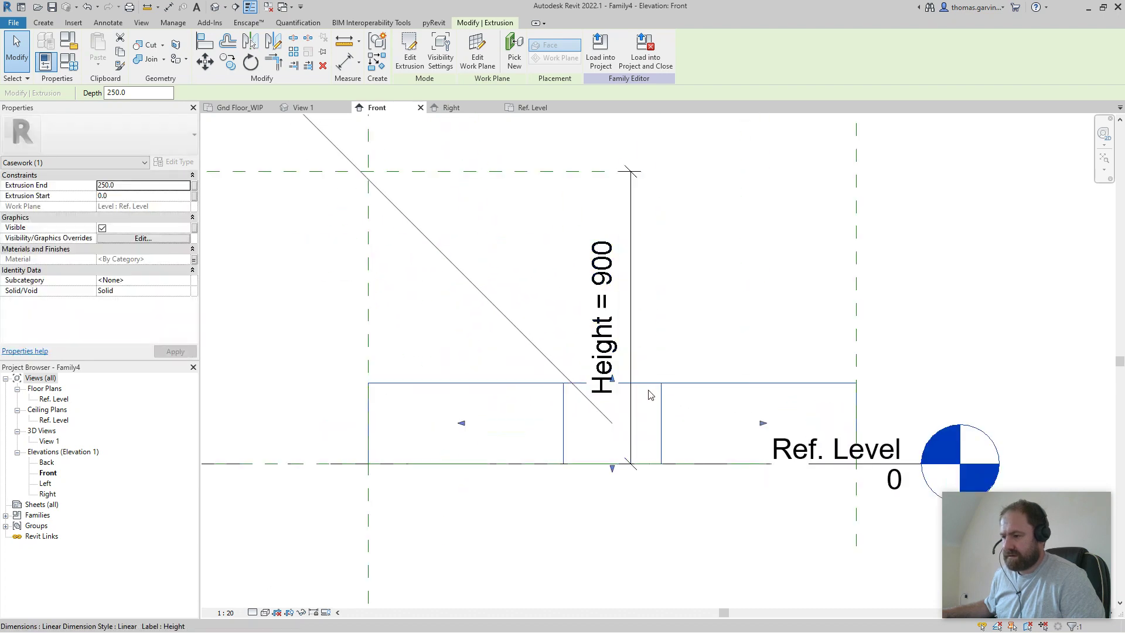
pyautogui.moveTo(612, 380); pyautogui.dragTo(612, 176)
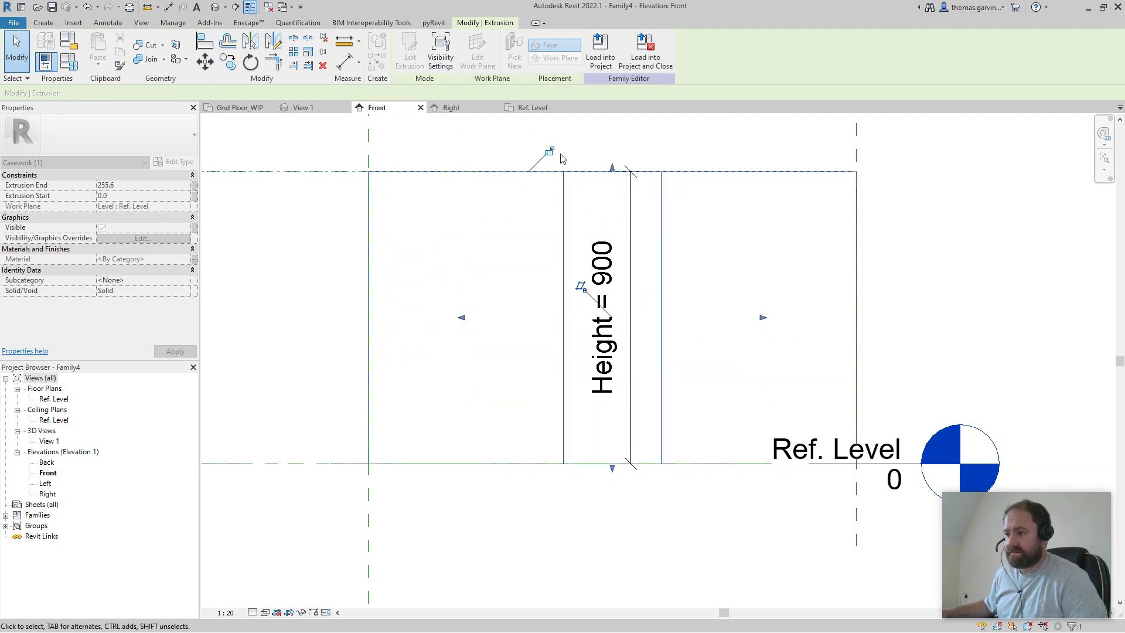
# Raise the extrusion's bottom face to 635 mm and draw a horizontal reference plane about 81 mm below the Height reference plane.
pyautogui.scroll(-2, 644, 283)
pyautogui.moveTo(614, 395); pyautogui.dragTo(626, 267)
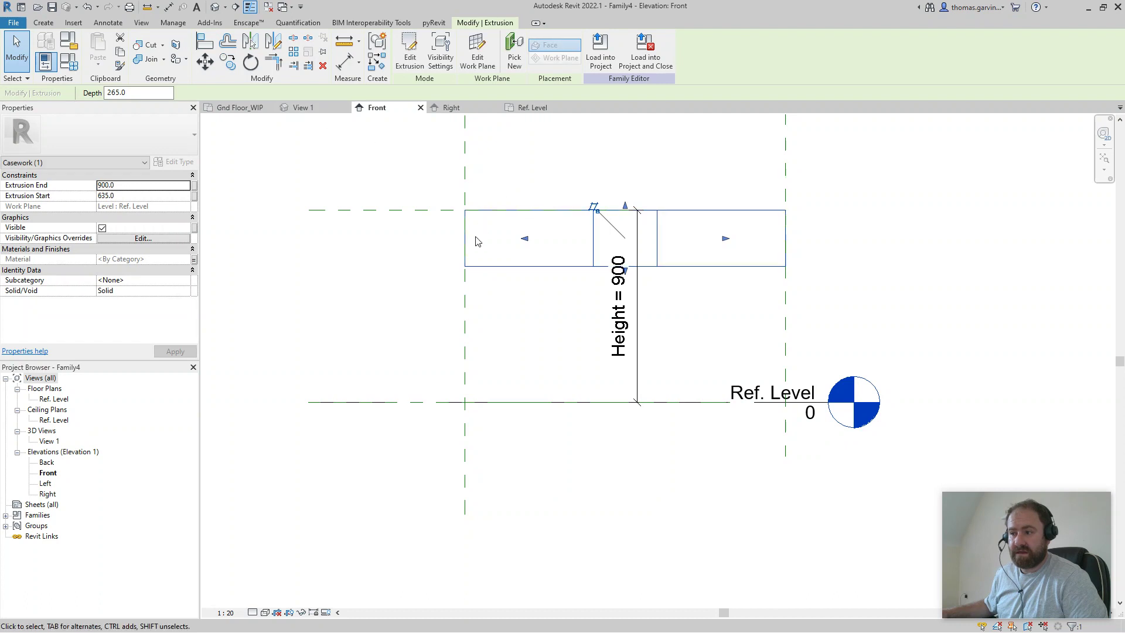
pyautogui.click(14, 24)
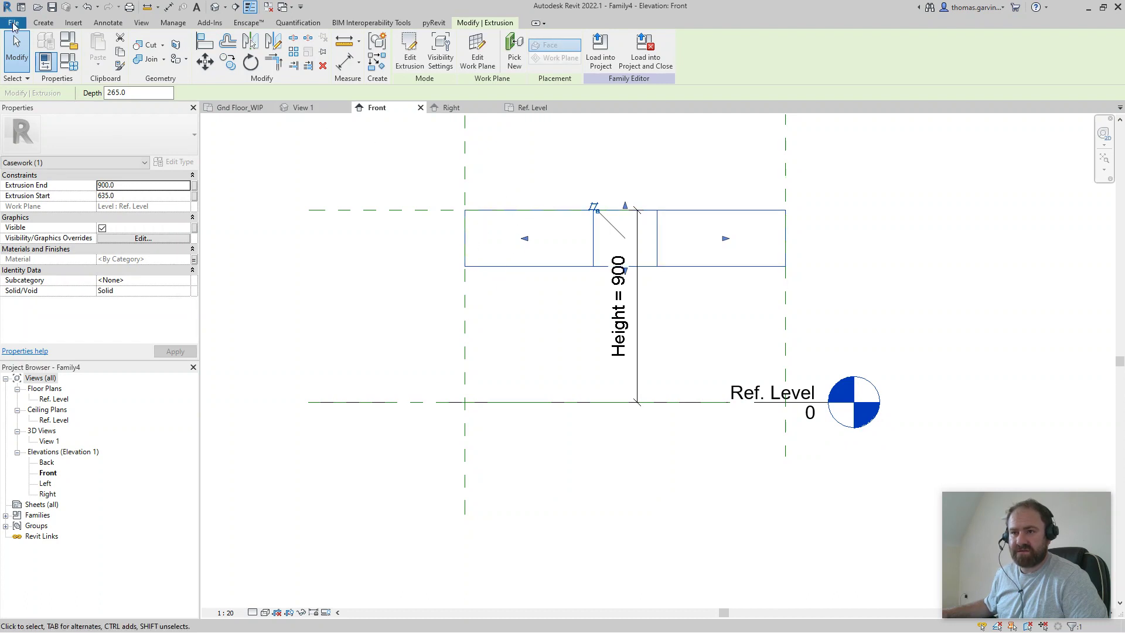
pyautogui.click(44, 23)
pyautogui.click(661, 47)
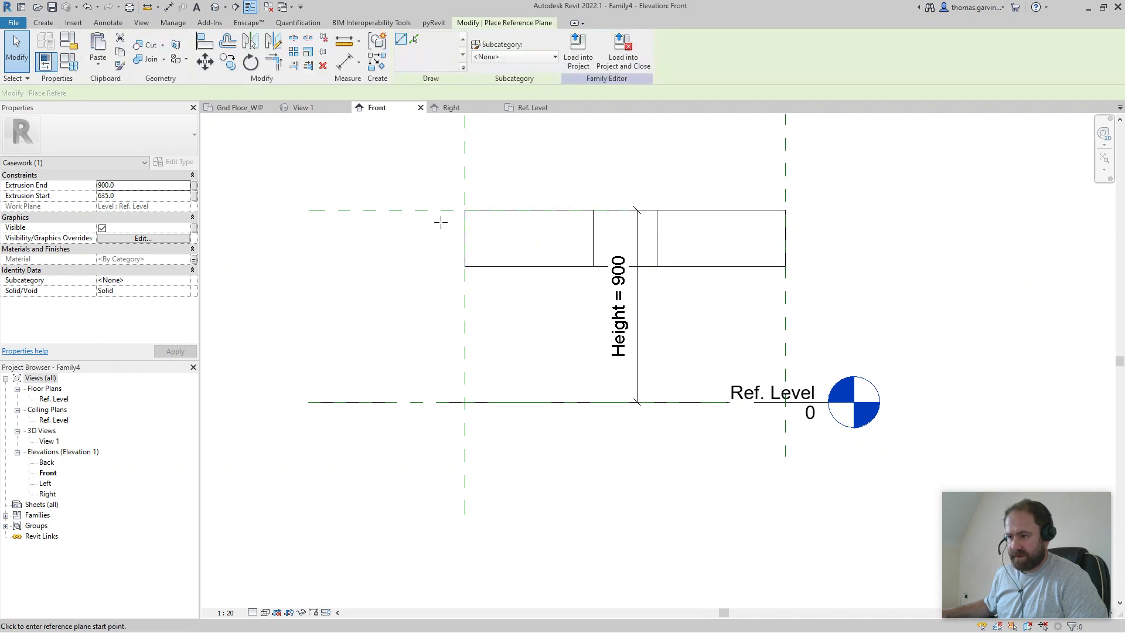
pyautogui.click(438, 227)
pyautogui.click(877, 227)
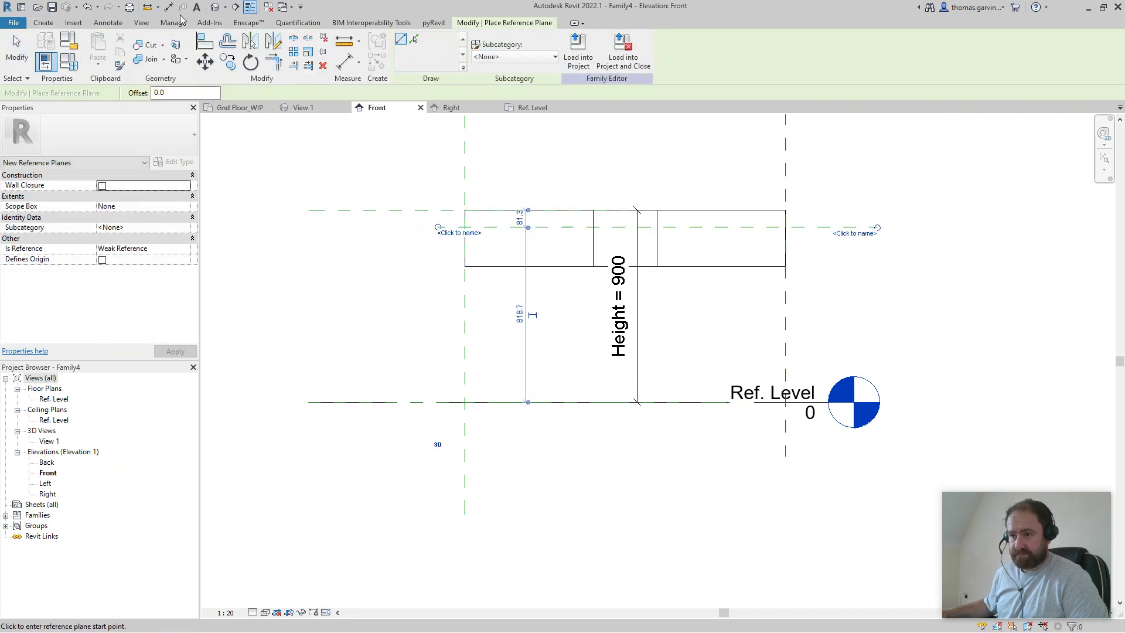
# Align the extrusion's bottom face to the new horizontal reference plane with the alignment locked.
pyautogui.press('a')
pyautogui.press('l')
pyautogui.click(452, 227)
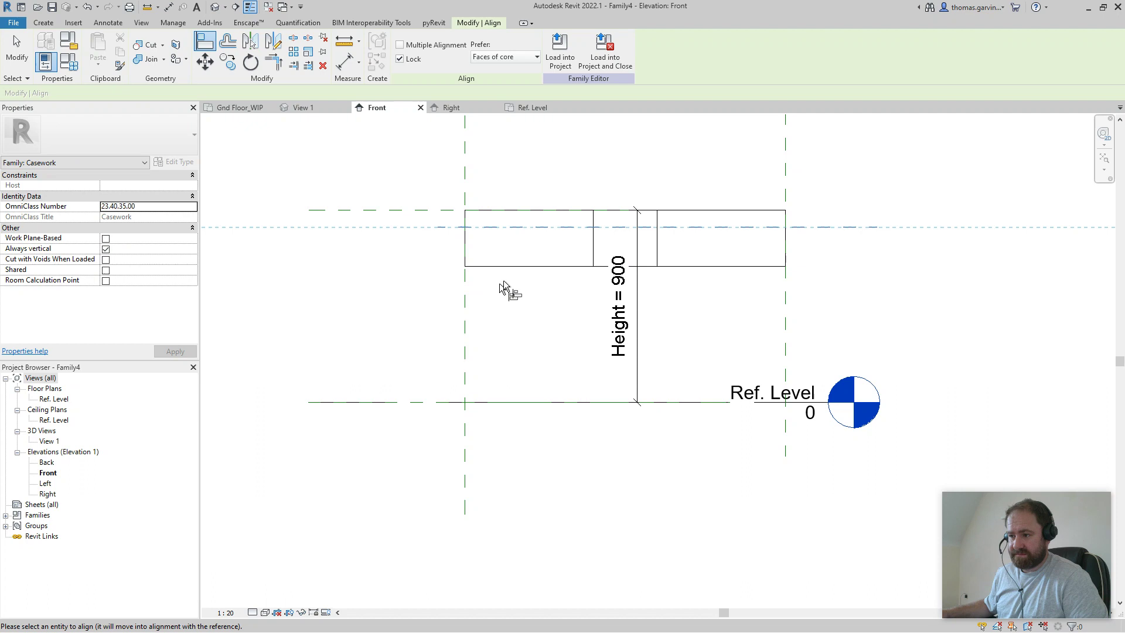
pyautogui.click(514, 266)
# Dimension the gap between the two upper horizontal reference planes and label it with the Thickness parameter.
pyautogui.click(169, 7)
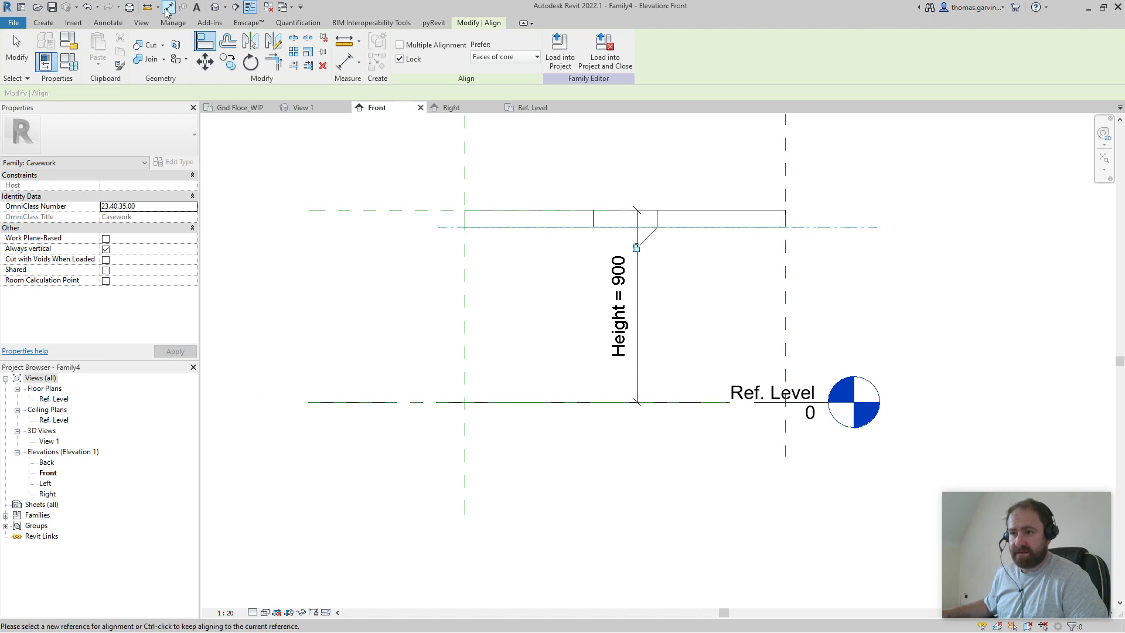
pyautogui.click(442, 218)
pyautogui.click(436, 227)
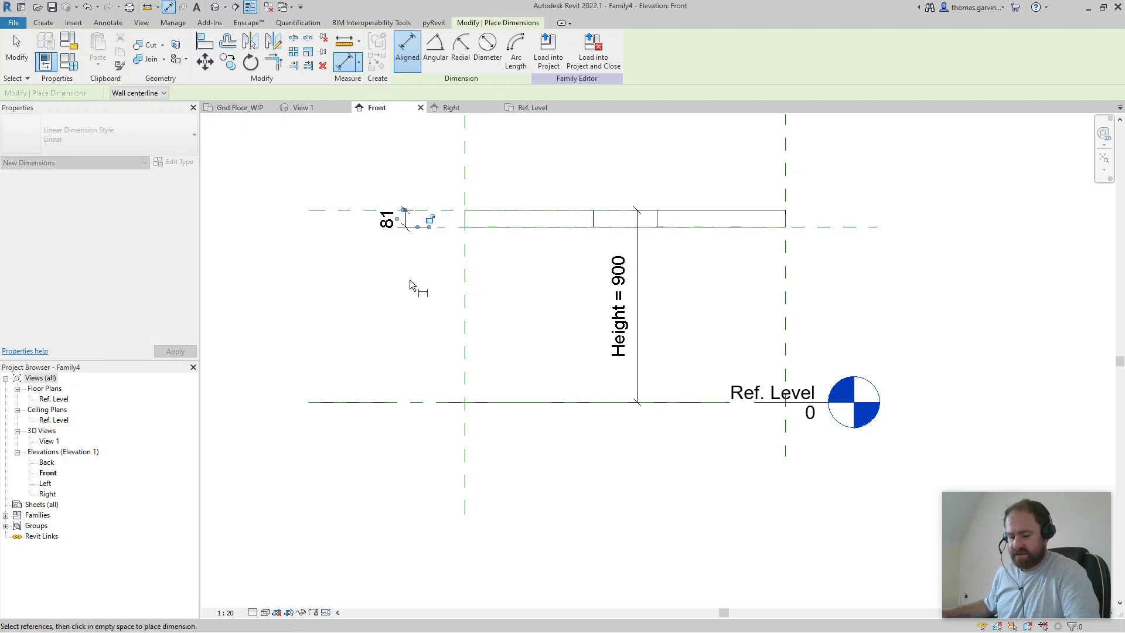
pyautogui.click(412, 257)
pyautogui.press('Escape')
pyautogui.click(405, 225)
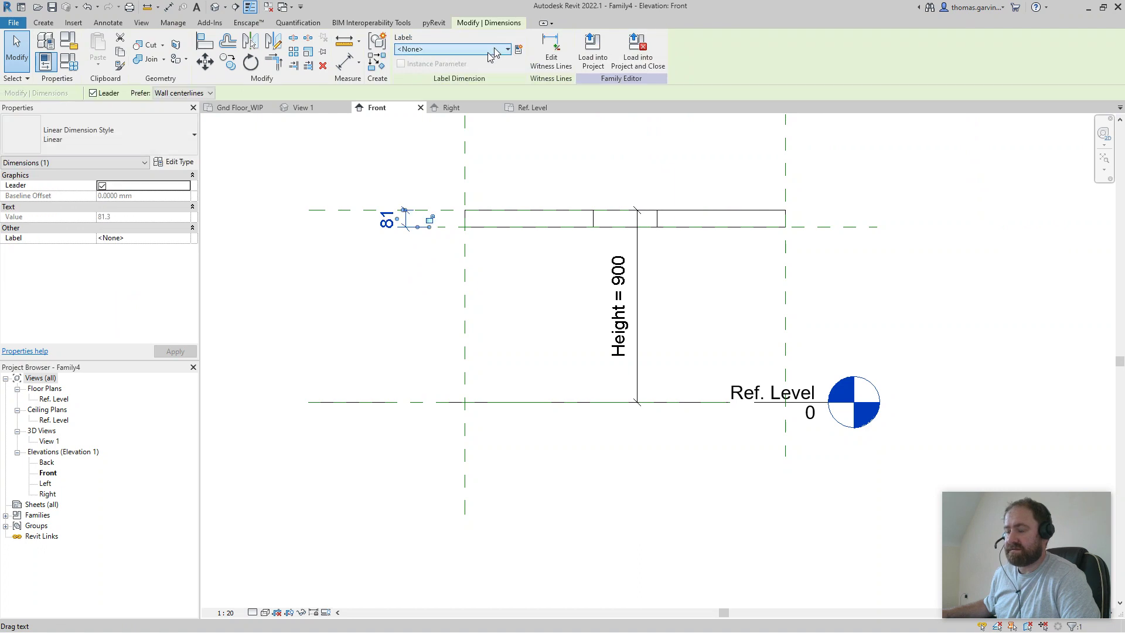
pyautogui.click(497, 50)
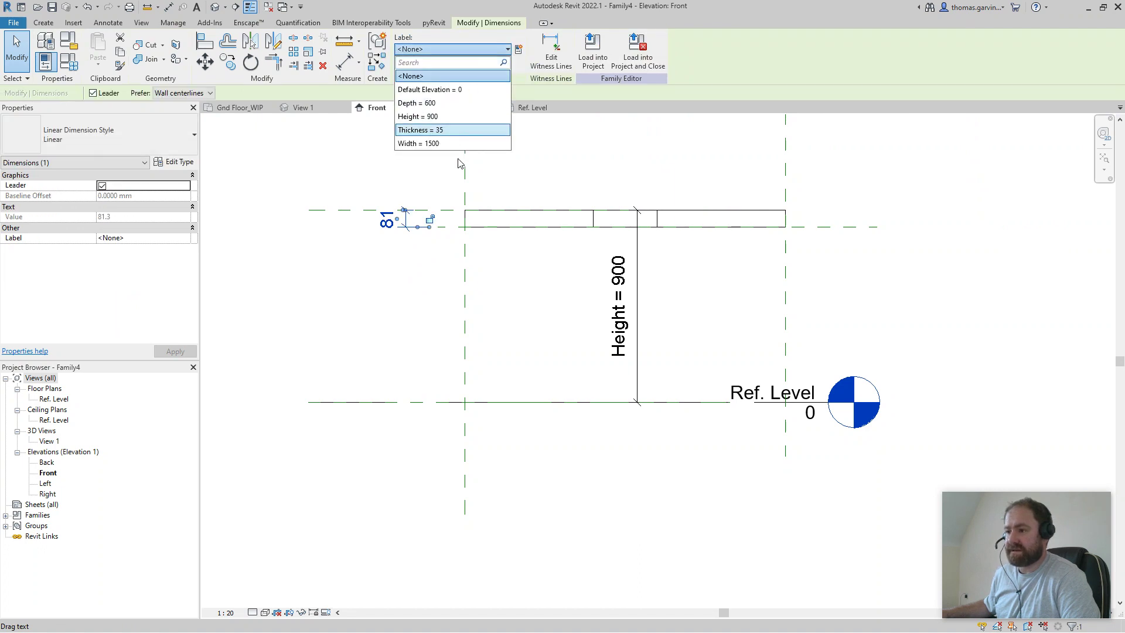
pyautogui.click(451, 130)
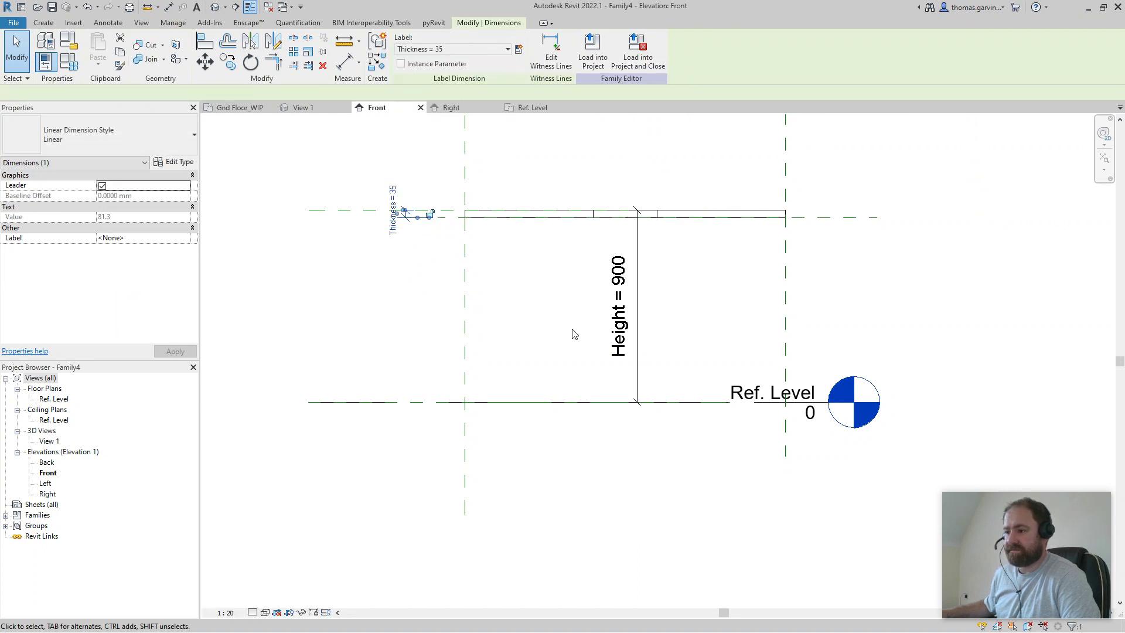
pyautogui.click(961, 295)
# Examine the extrusion in the default 3D view and review the family's parameters.
pyautogui.click(215, 7)
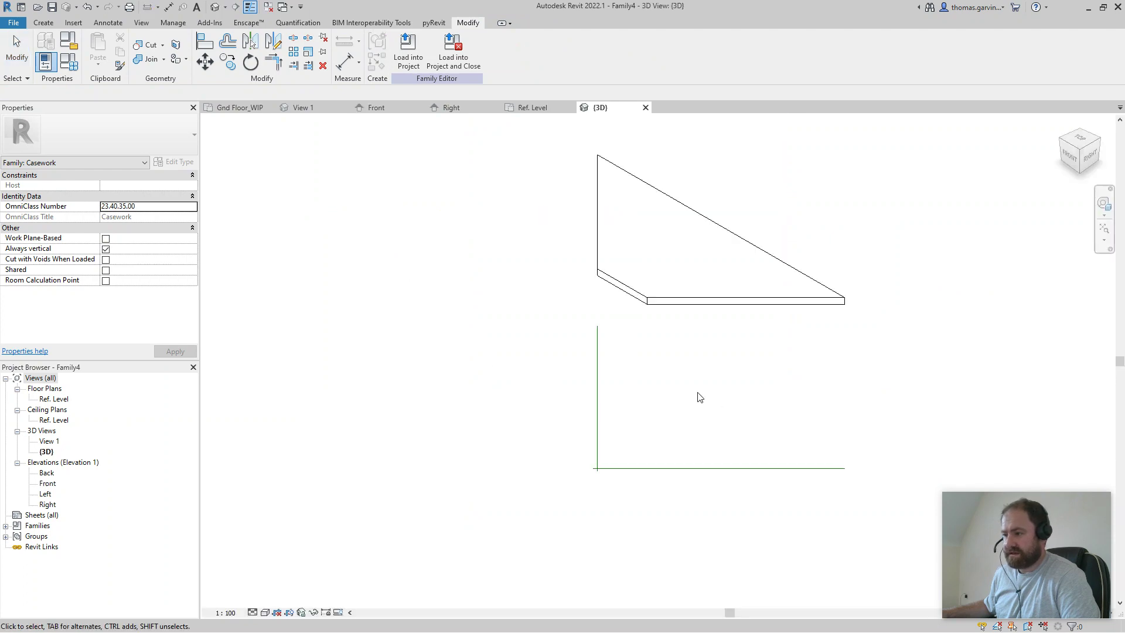
pyautogui.keyDown('shift'); pyautogui.moveTo(699, 398); pyautogui.dragTo(711, 431, button='middle'); pyautogui.keyUp('shift')
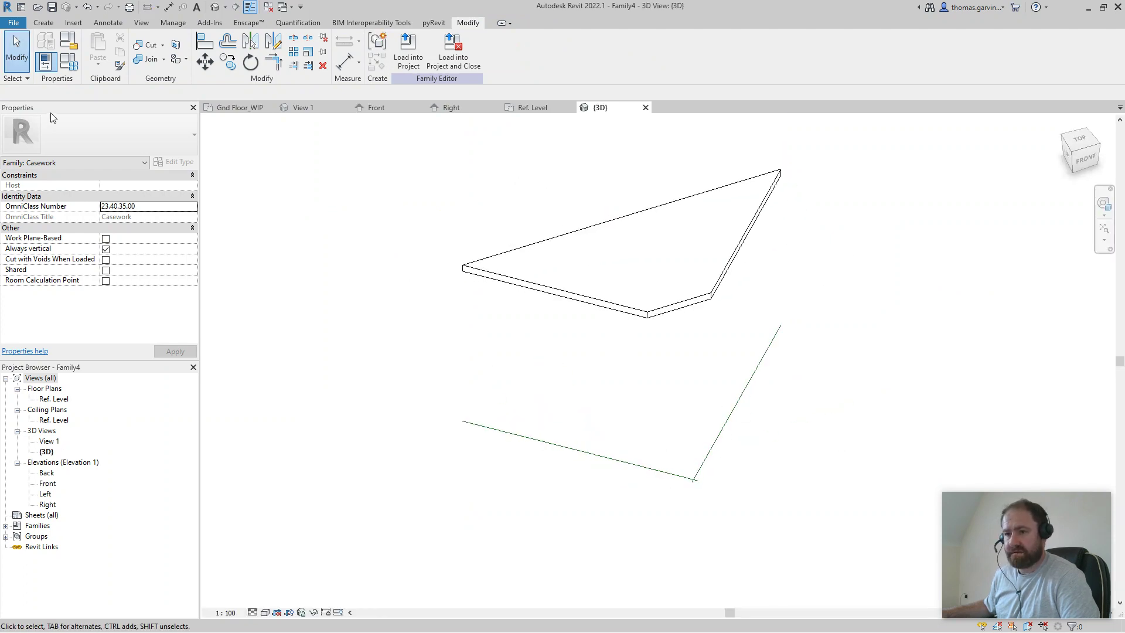
pyautogui.click(68, 61)
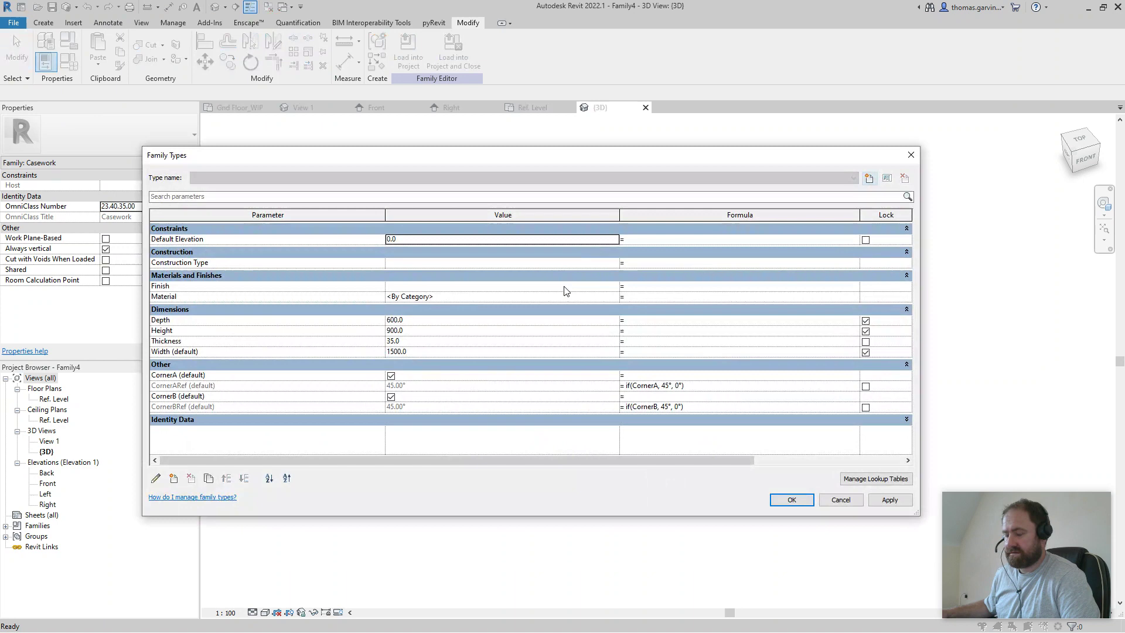
pyautogui.press('Escape')
pyautogui.keyDown('shift'); pyautogui.moveTo(606, 328); pyautogui.dragTo(816, 347, button='middle'); pyautogui.keyUp('shift')
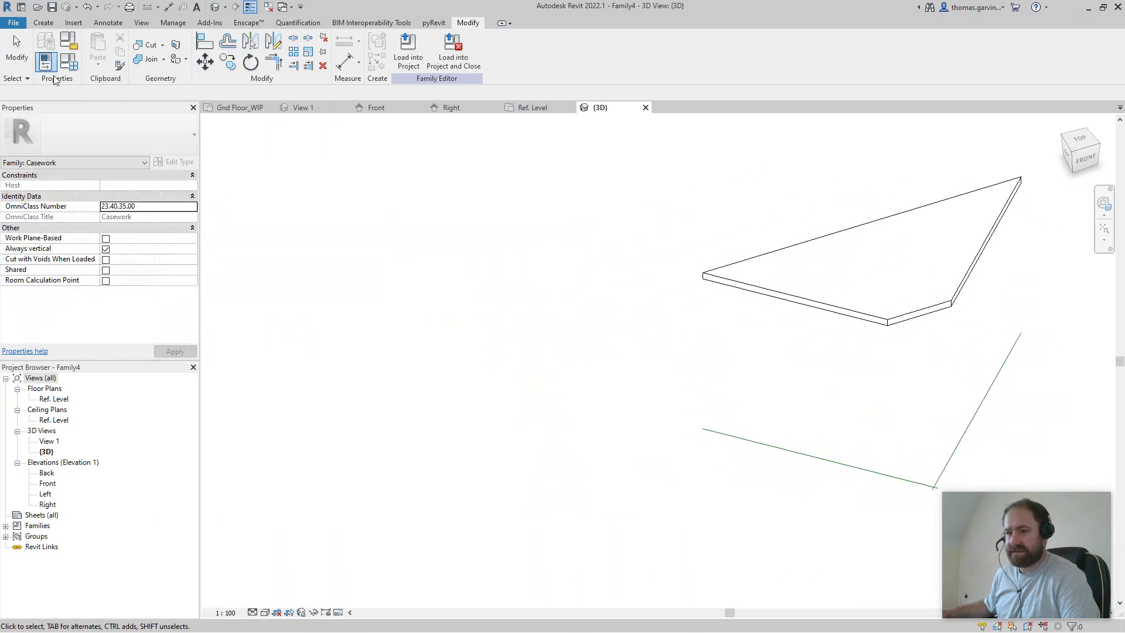
# Flex the family by switching off CornerA and CornerB one after the other, applying each change.
pyautogui.click(68, 61)
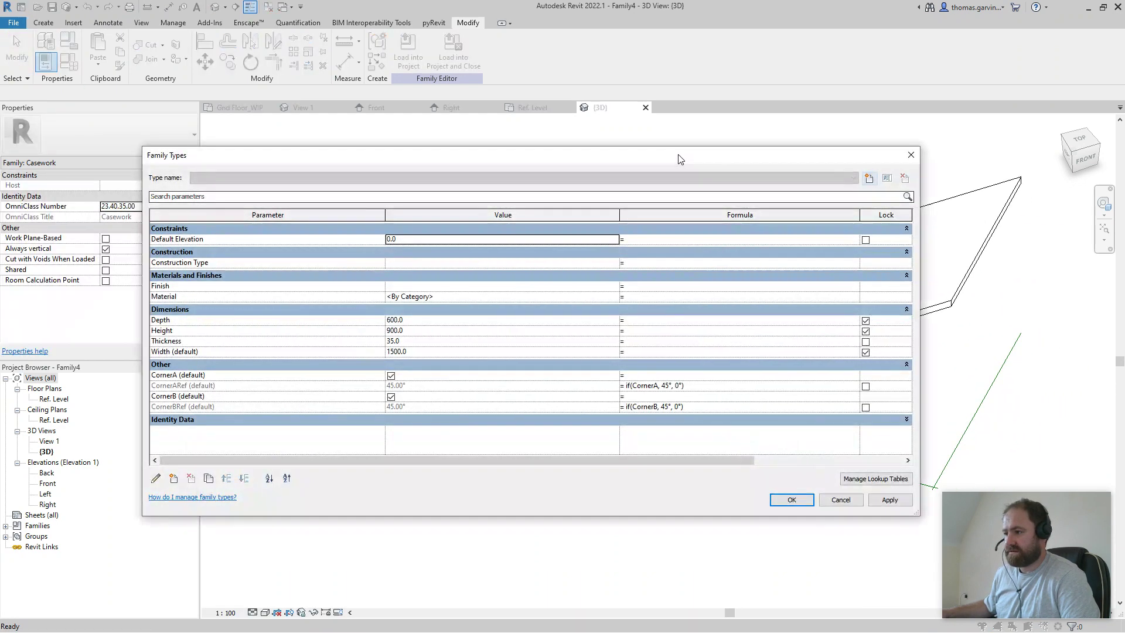
pyautogui.moveTo(679, 159); pyautogui.dragTo(460, 144)
pyautogui.click(173, 361)
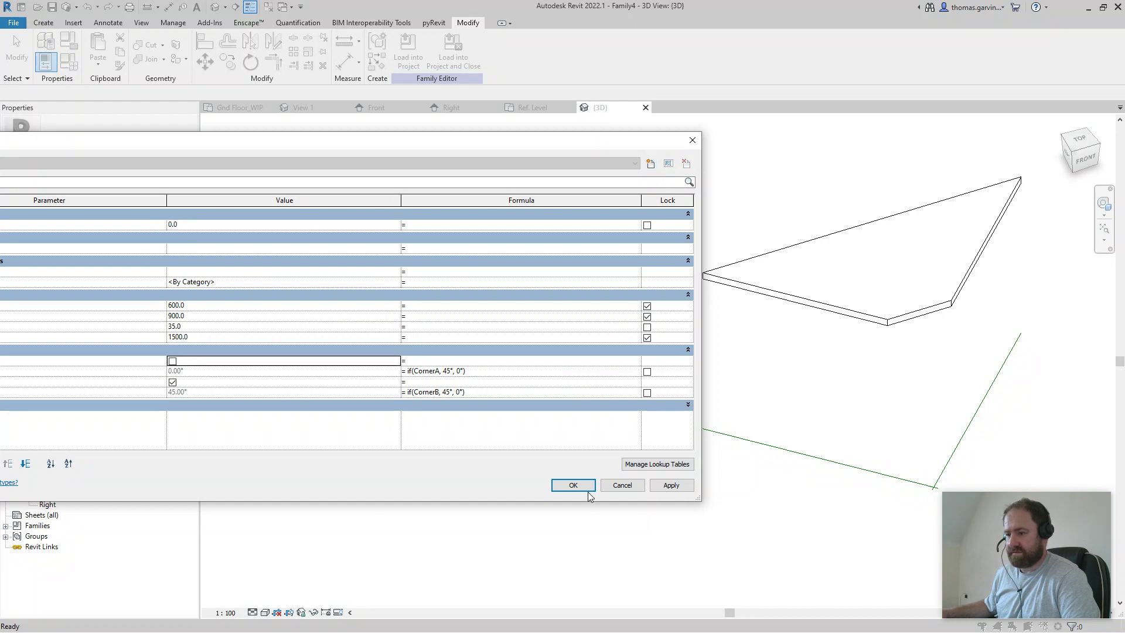
pyautogui.click(671, 486)
pyautogui.click(172, 383)
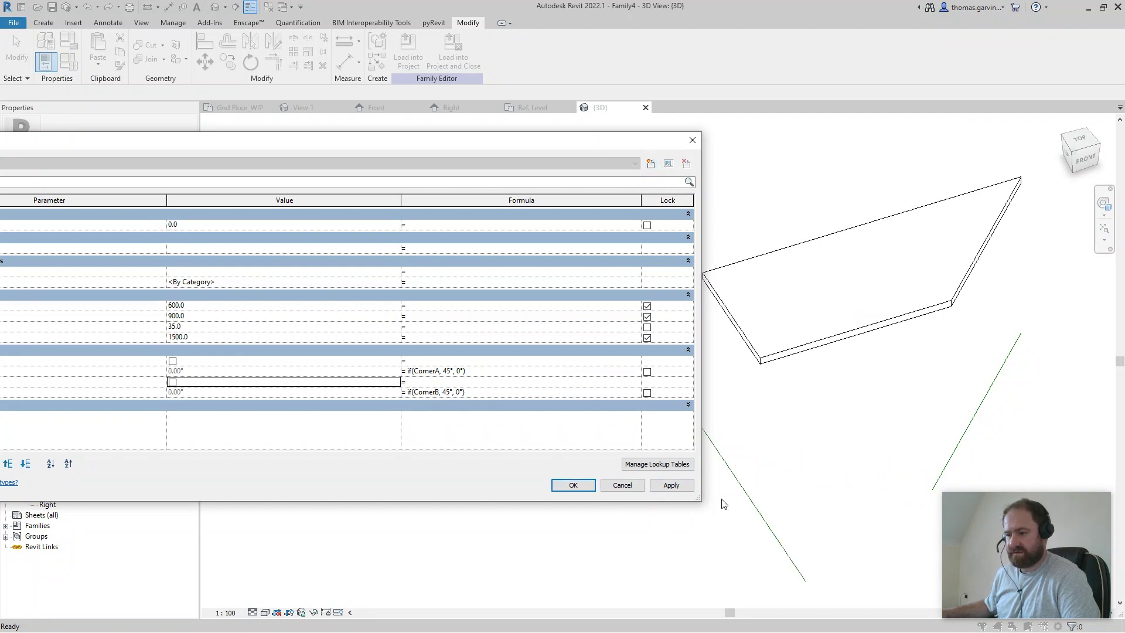
pyautogui.click(690, 486)
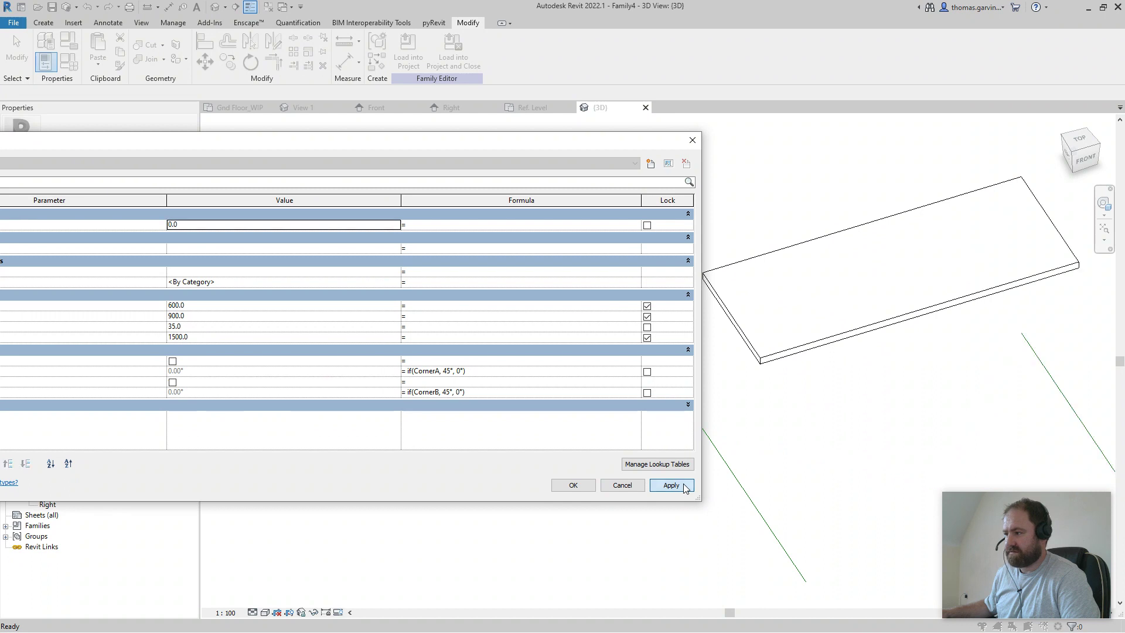
# Switch both CornerA and CornerB back on and accept the family type values.
pyautogui.click(173, 382)
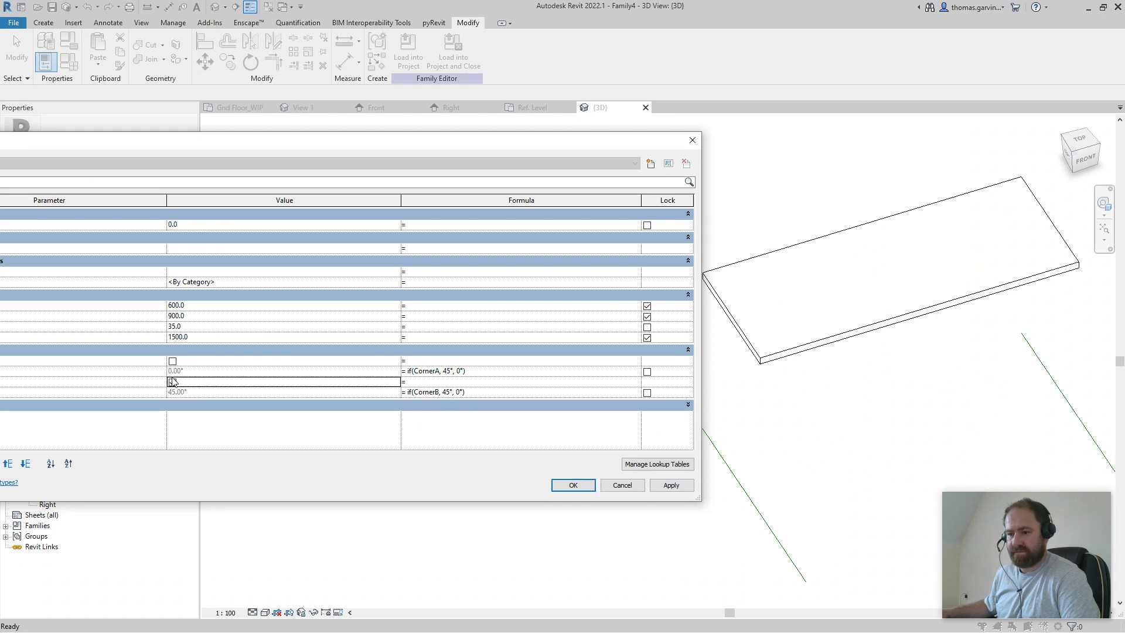
pyautogui.click(173, 383)
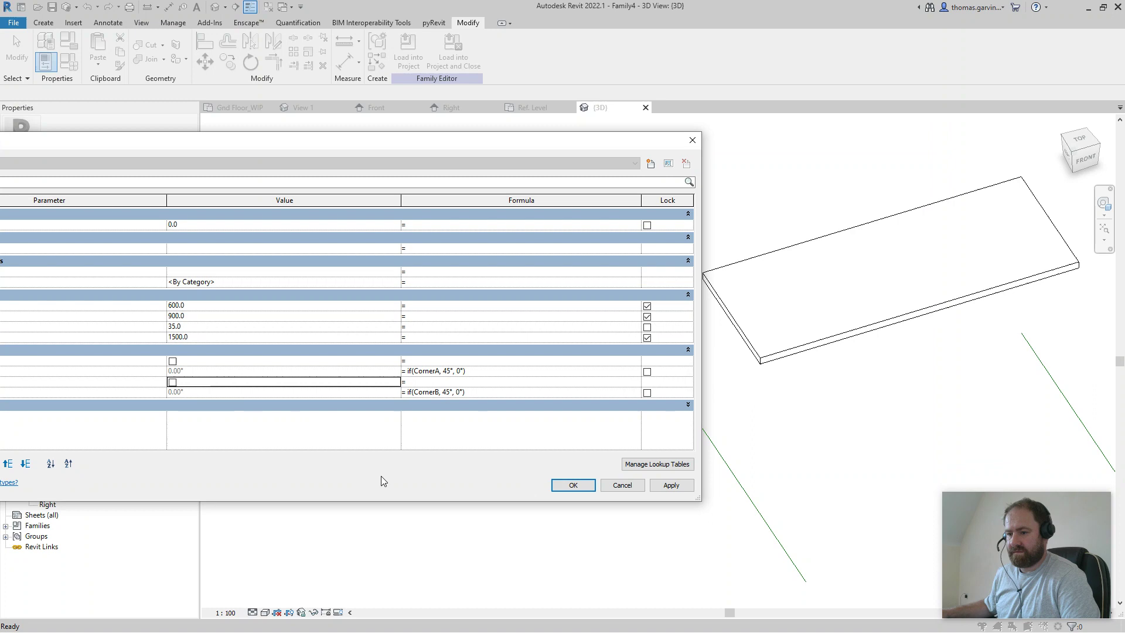
pyautogui.click(173, 362)
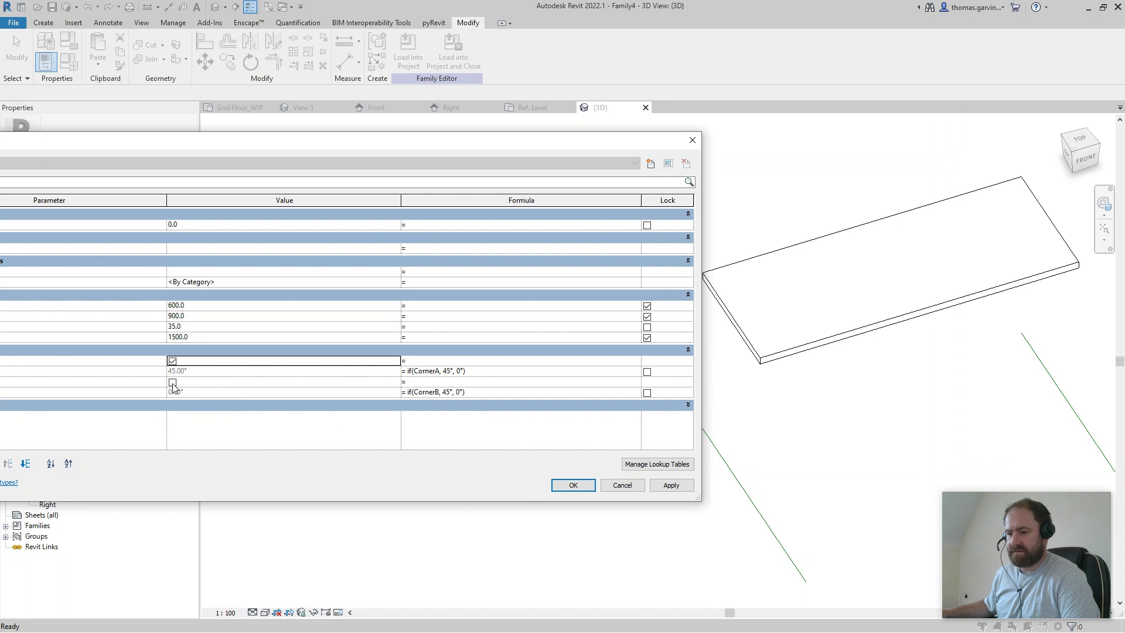
pyautogui.click(172, 382)
pyautogui.click(573, 485)
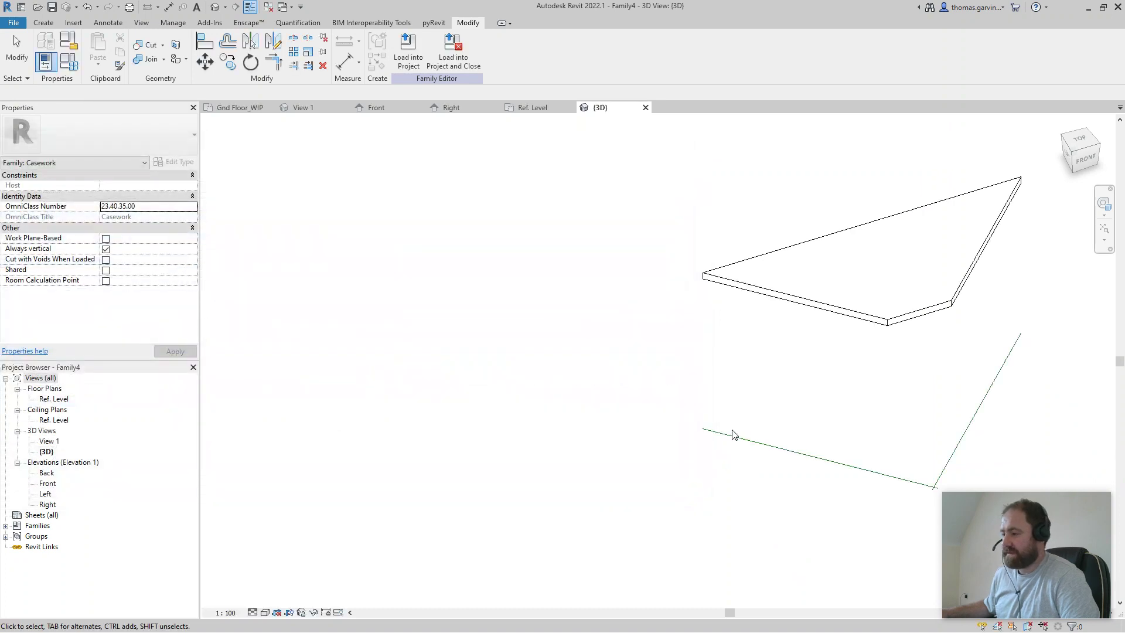
# Save the family as Countertop Test in the Casework folder.
pyautogui.scroll(2, 895, 324)
pyautogui.scroll(2, 866, 313)
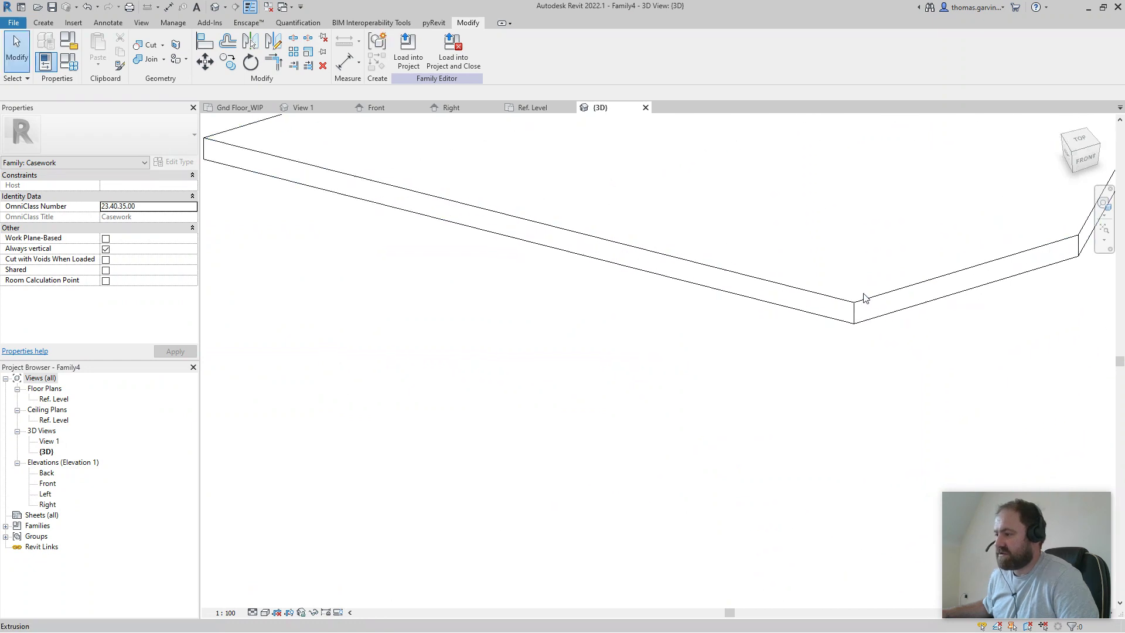
pyautogui.scroll(-2, 697, 321)
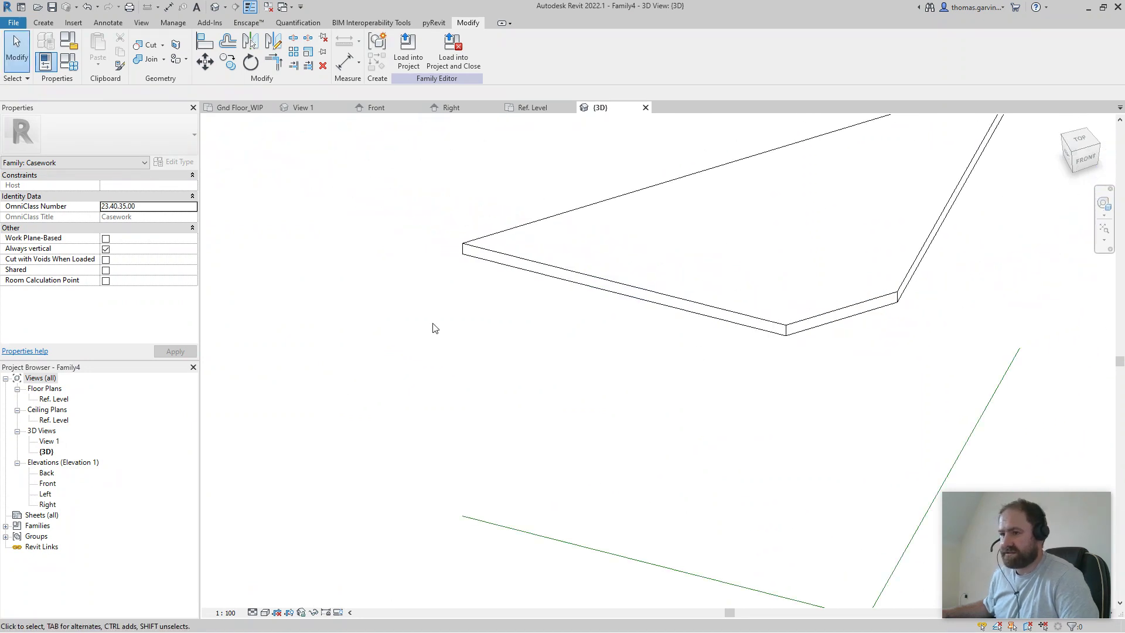
pyautogui.click(14, 22)
pyautogui.moveTo(54, 168)
pyautogui.click(176, 154)
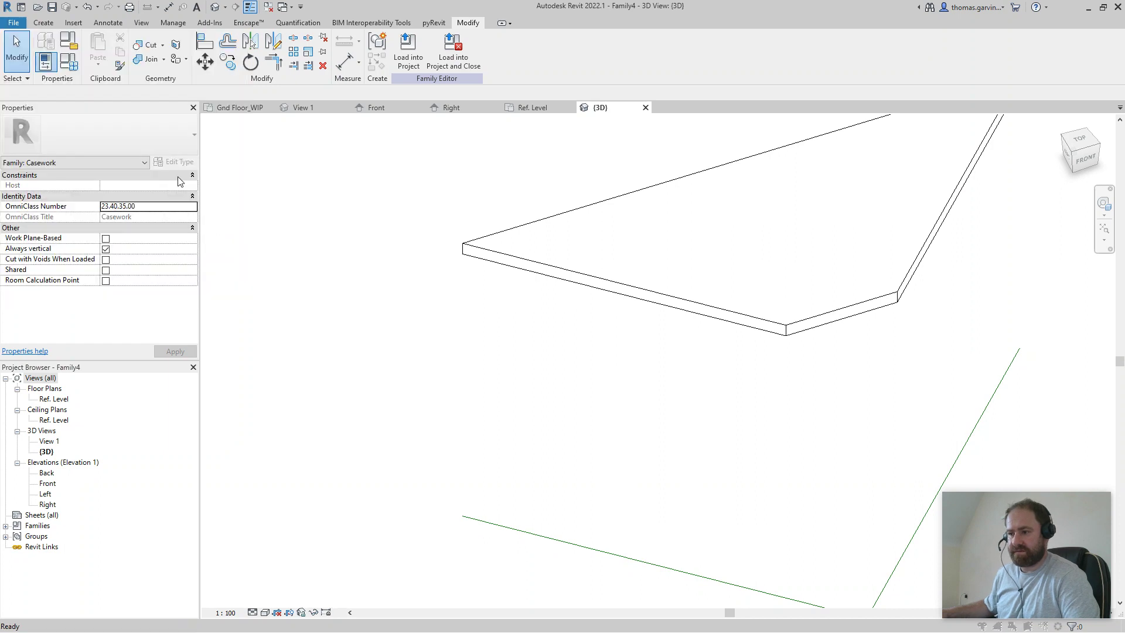
pyautogui.write('Count')
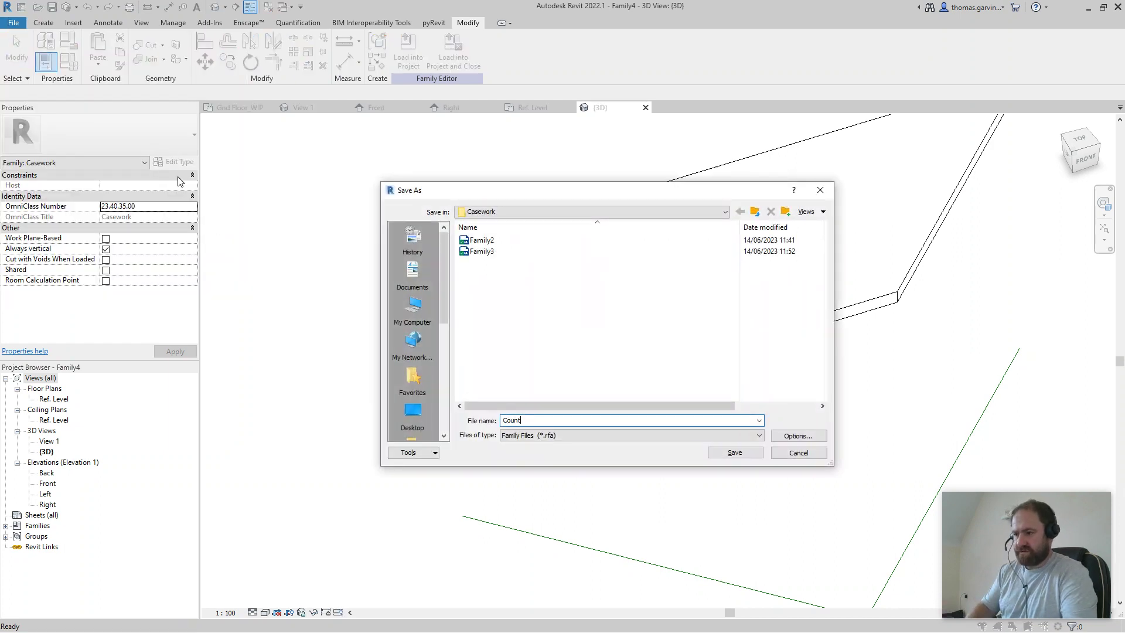
pyautogui.write('ertop Test')
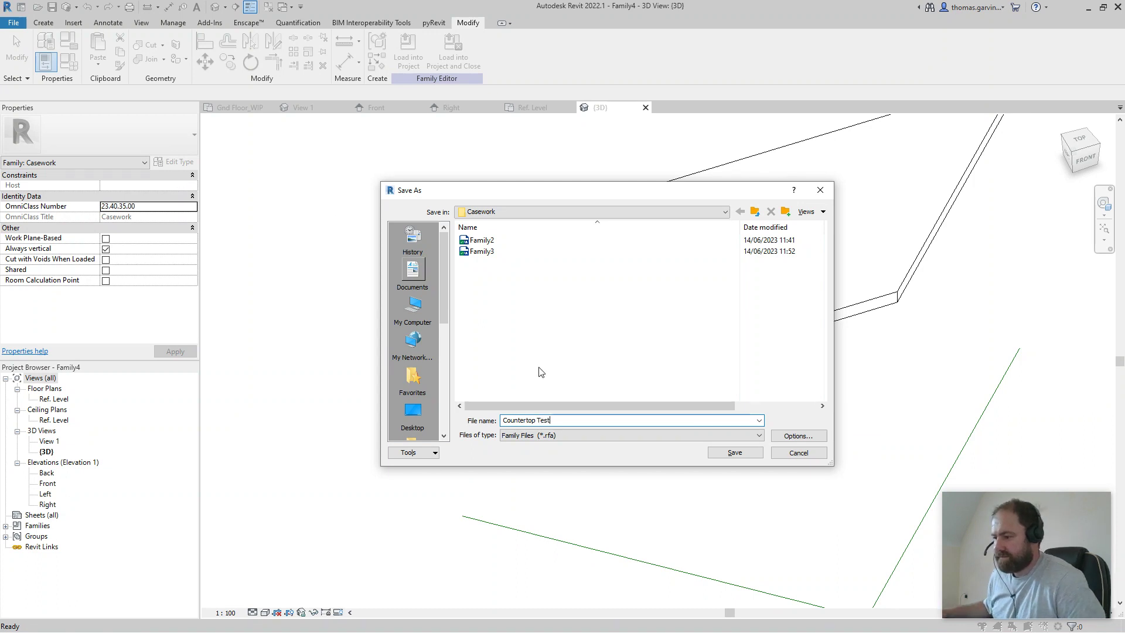
pyautogui.press('Return')
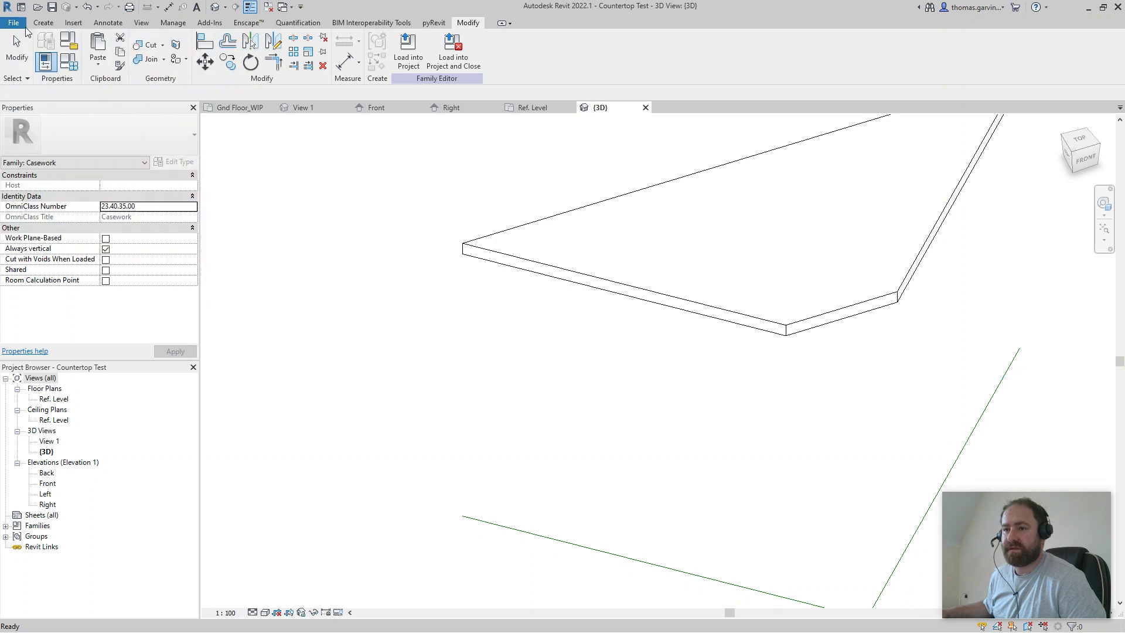
# Create a new family from the Metric Profile template and set its view scale to 1:5.
pyautogui.click(13, 22)
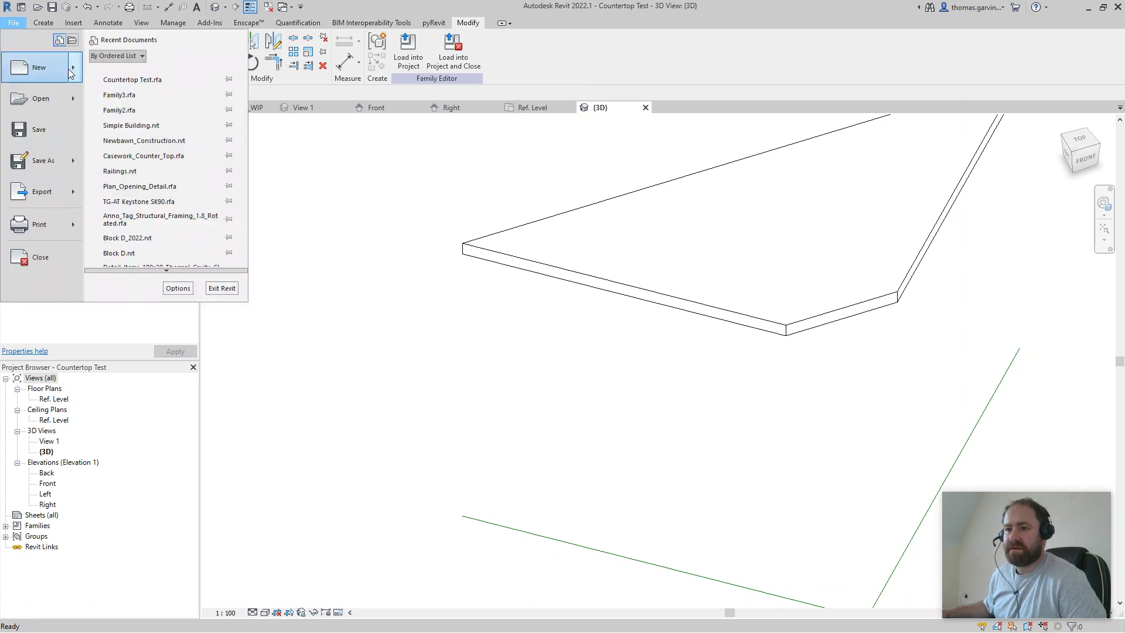
pyautogui.moveTo(73, 71)
pyautogui.click(117, 97)
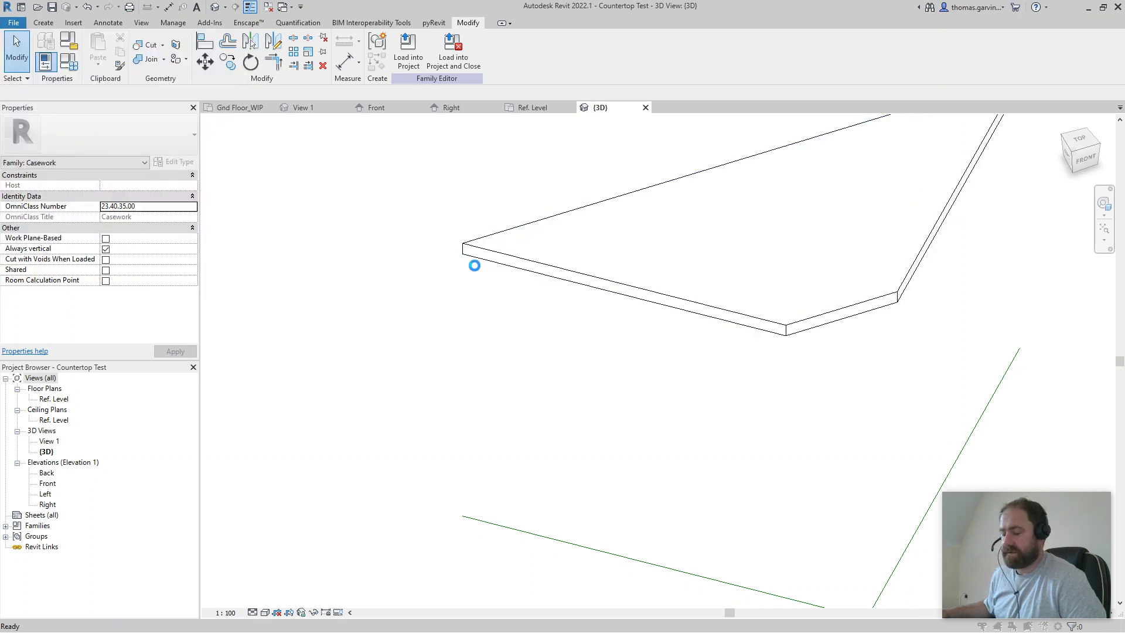
pyautogui.scroll(-3, 281, 351)
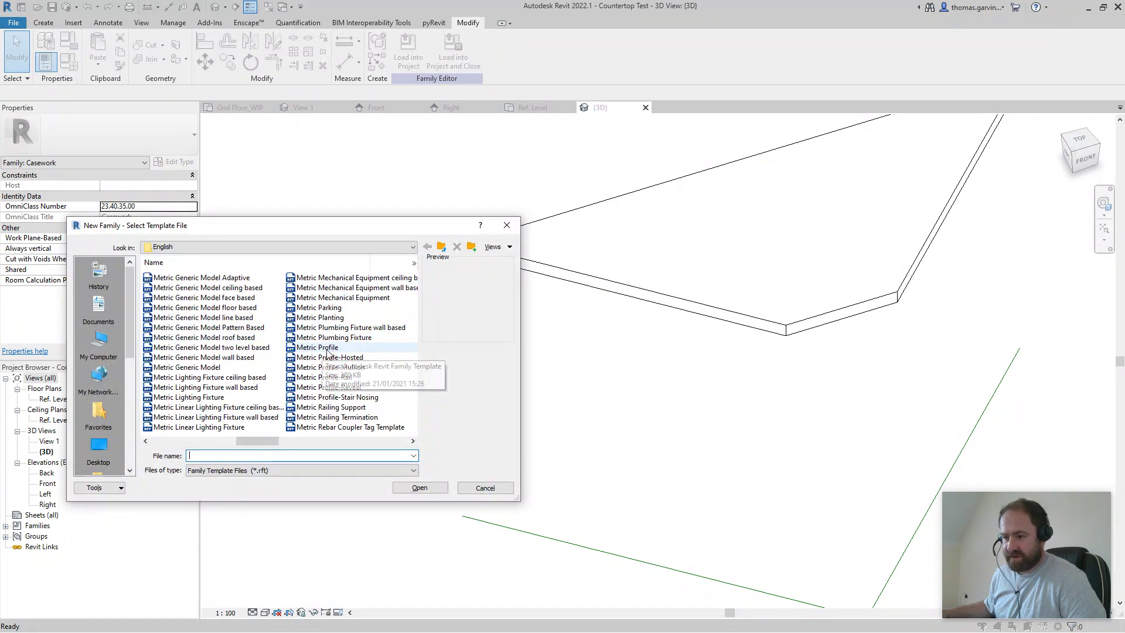
pyautogui.click(317, 347)
pyautogui.click(419, 488)
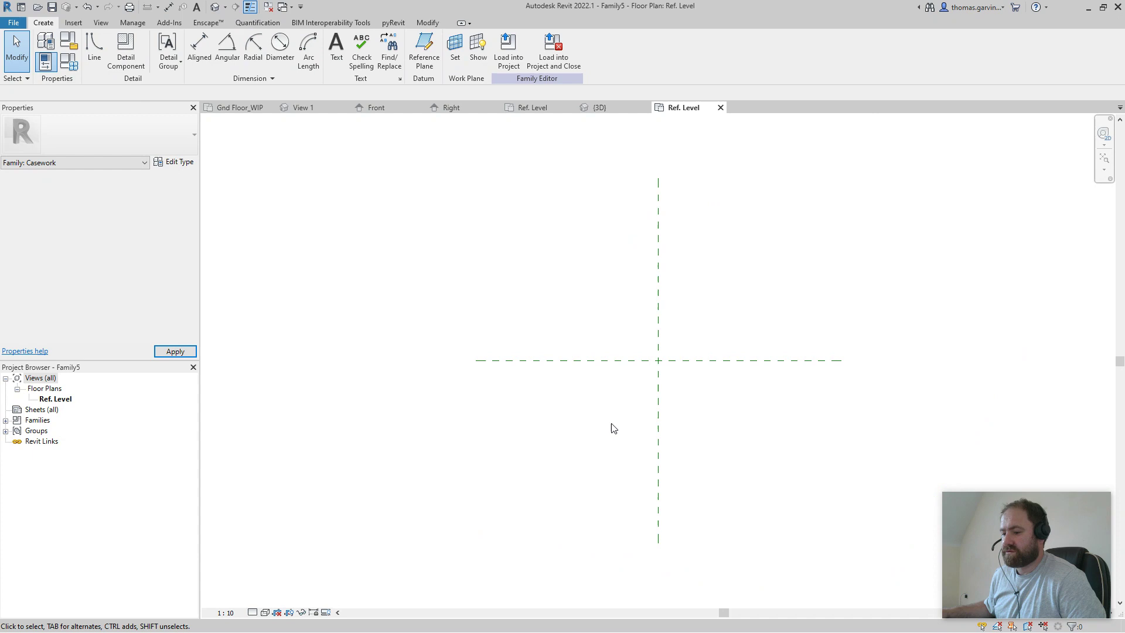
pyautogui.click(226, 613)
pyautogui.click(246, 470)
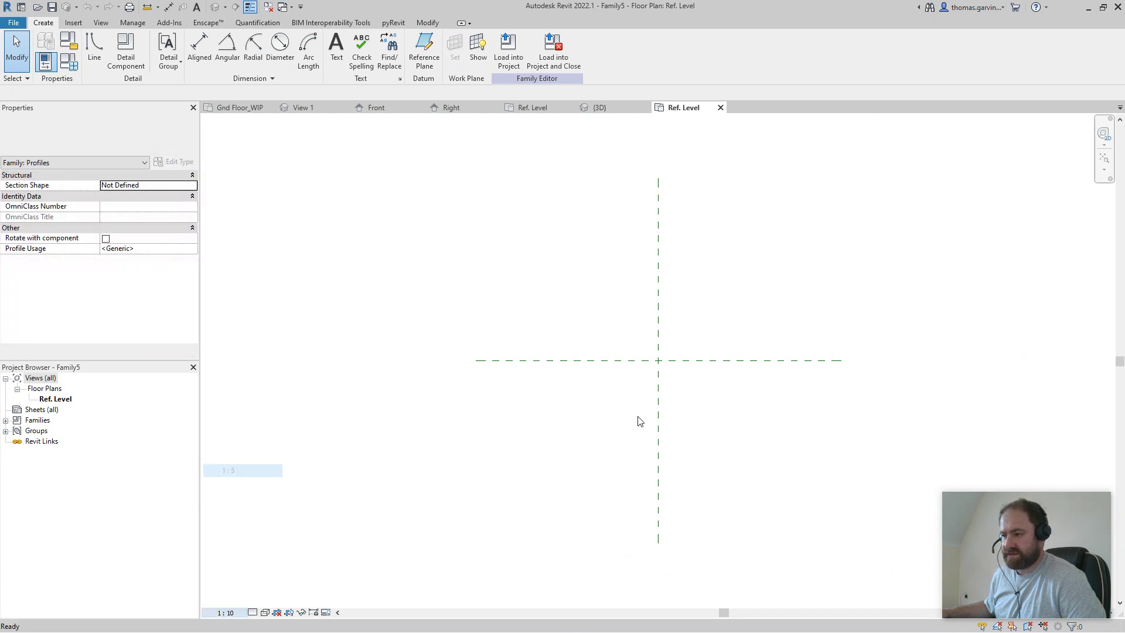
pyautogui.click(424, 51)
pyautogui.click(503, 370)
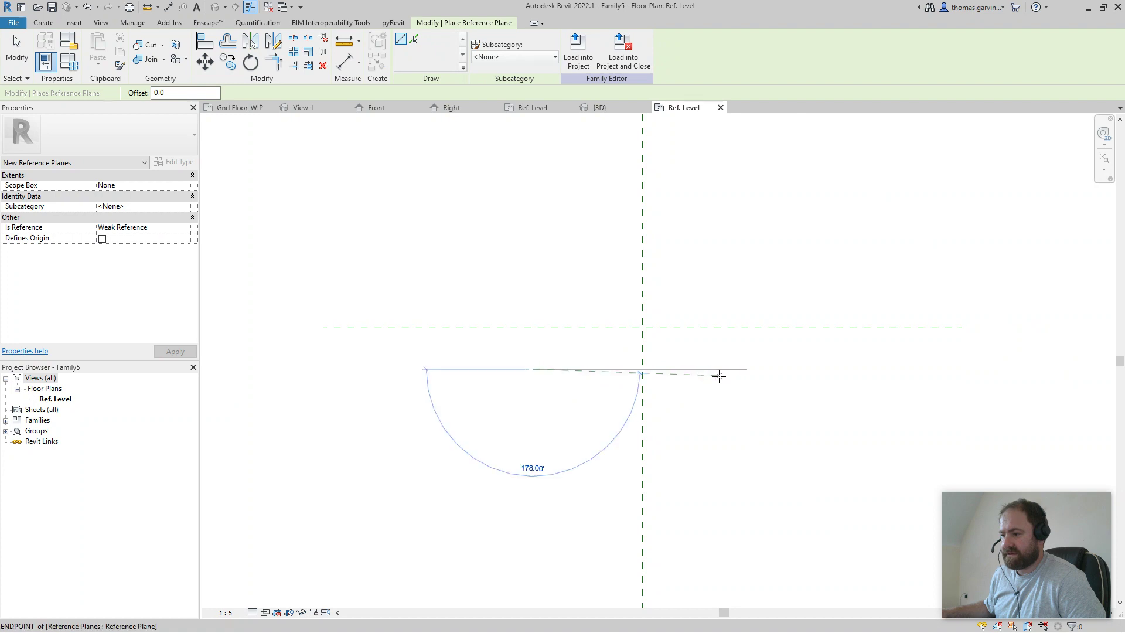
pyautogui.click(733, 374)
pyautogui.hotkey('ctrl', 'z')
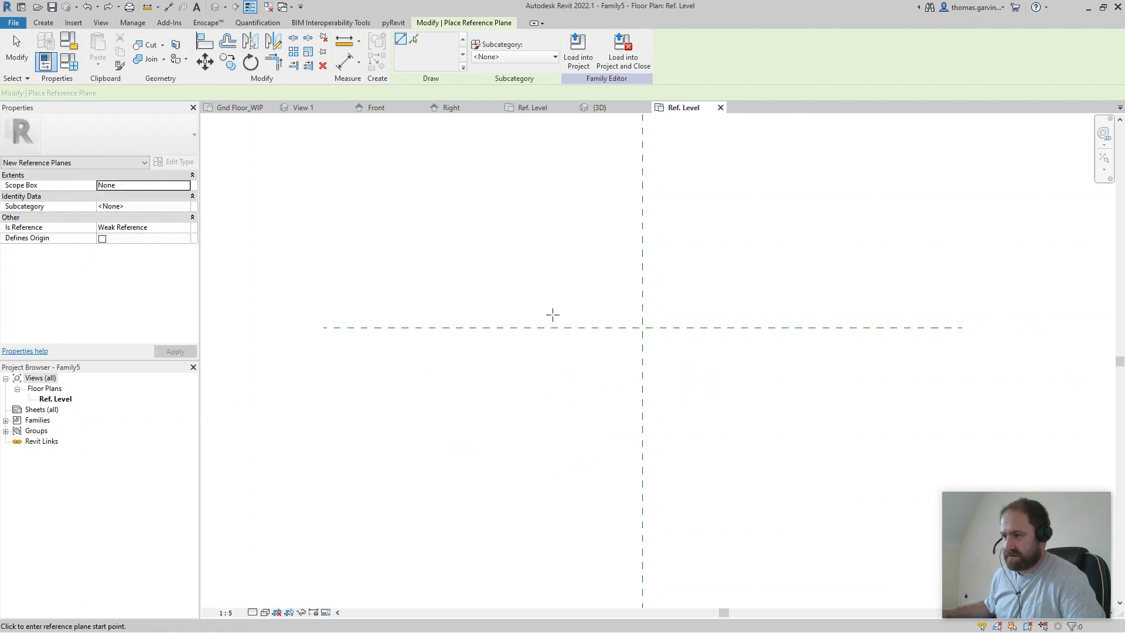
# Draw a horizontal reference plane about 86 mm below the centre and a vertical one about 98 mm left of it.
pyautogui.click(541, 374)
pyautogui.click(729, 374)
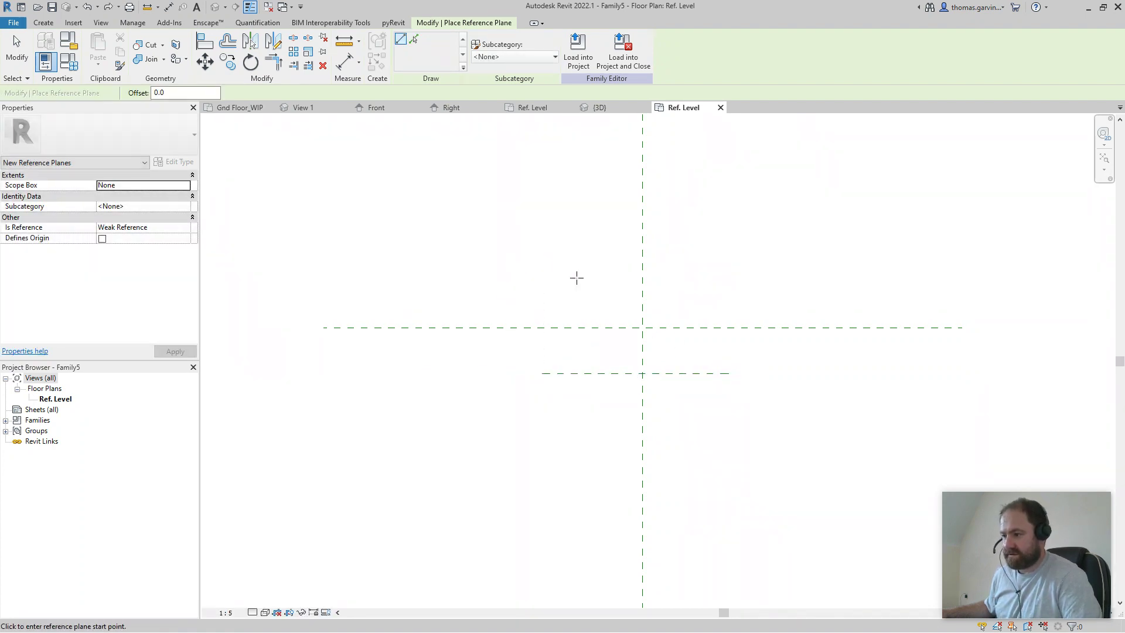
pyautogui.click(590, 273)
pyautogui.click(590, 438)
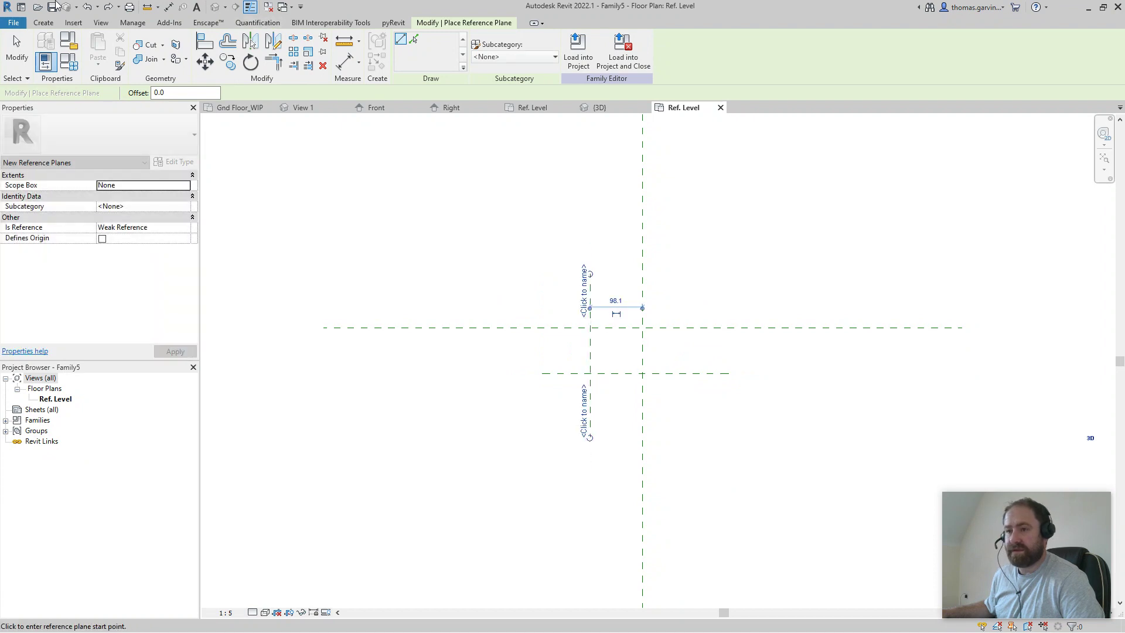
# Add aligned dimensions from each new reference plane to its parallel centre plane.
pyautogui.click(169, 7)
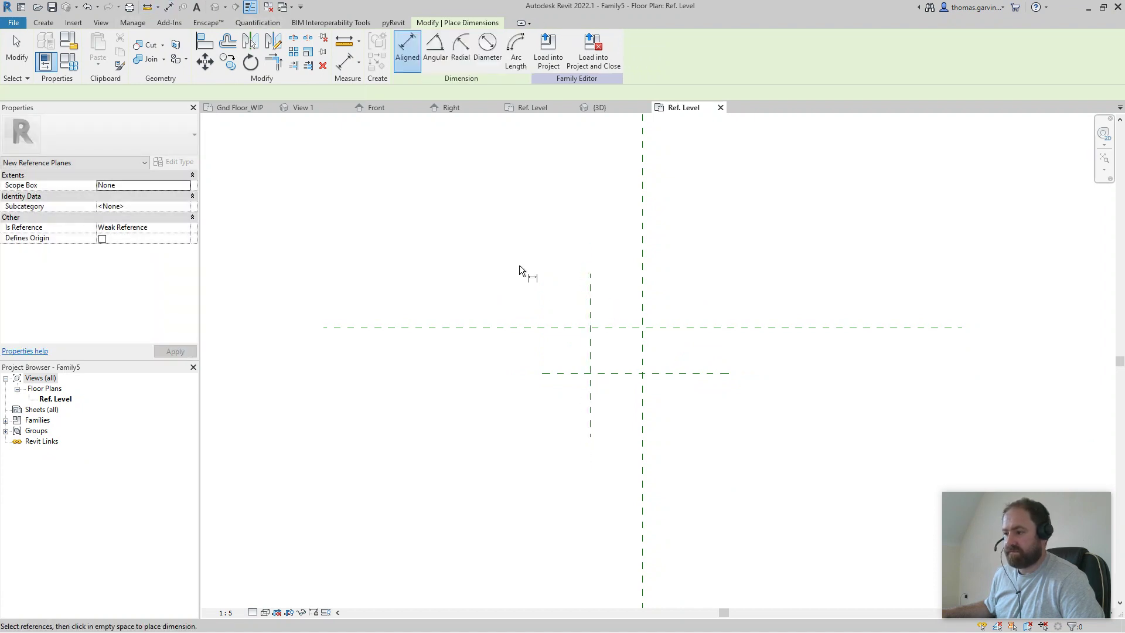
pyautogui.click(590, 290)
pyautogui.click(642, 266)
pyautogui.click(688, 215)
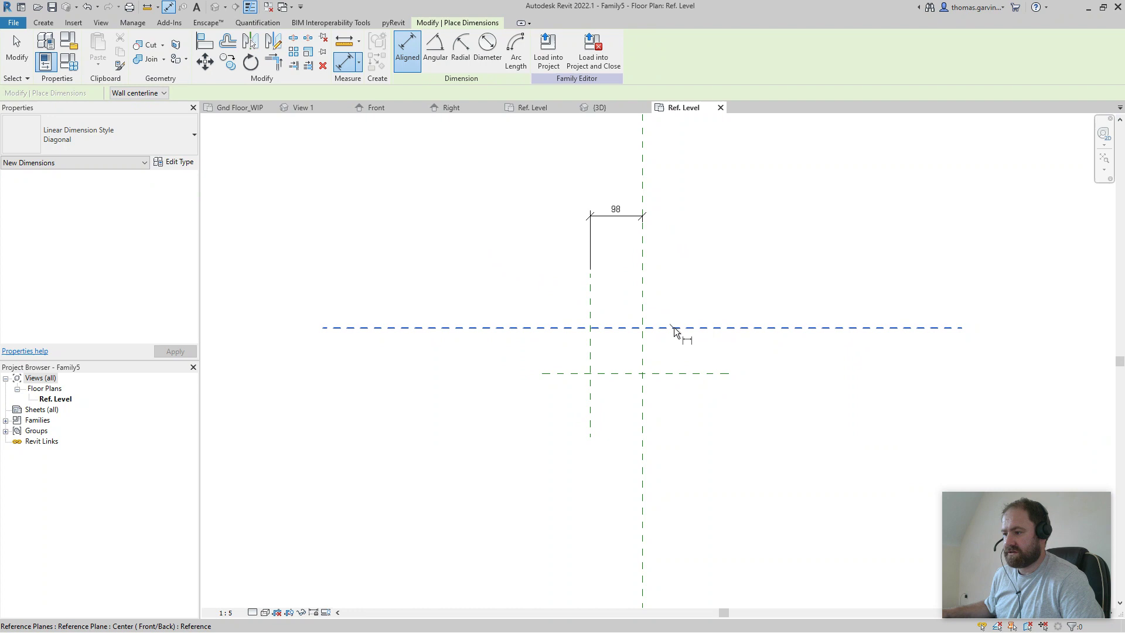
pyautogui.click(674, 327)
pyautogui.click(687, 373)
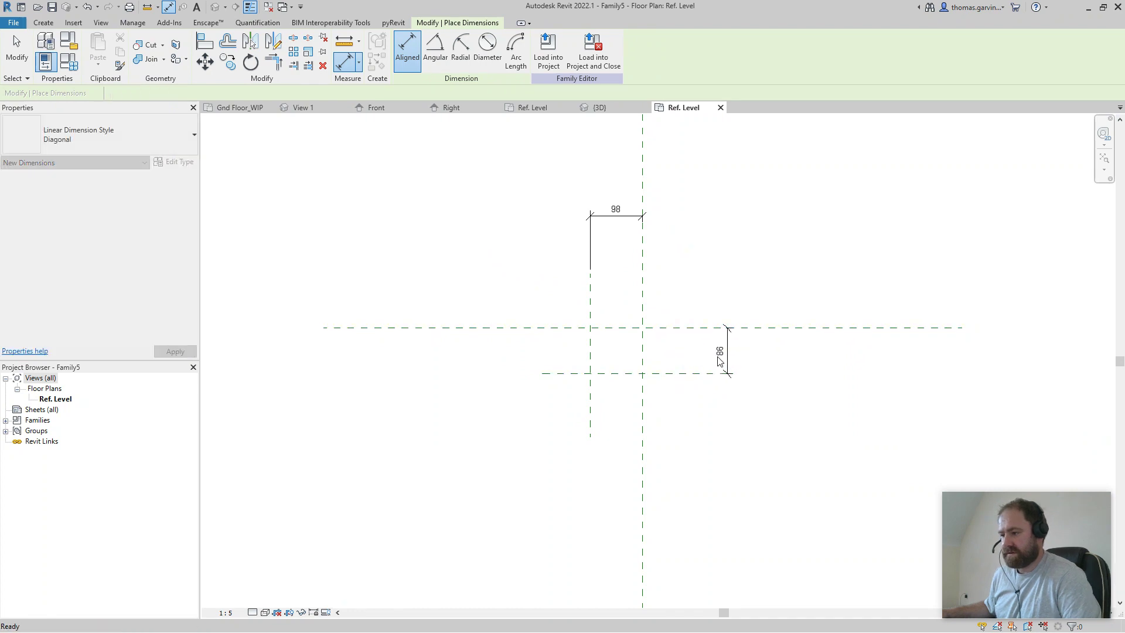
pyautogui.press('Escape')
pyautogui.press('Escape')
# Label both offset dimensions with a new family type parameter named Radius.
pyautogui.click(619, 217)
pyautogui.keyDown('ctrl'); pyautogui.click(726, 350); pyautogui.keyUp('ctrl')
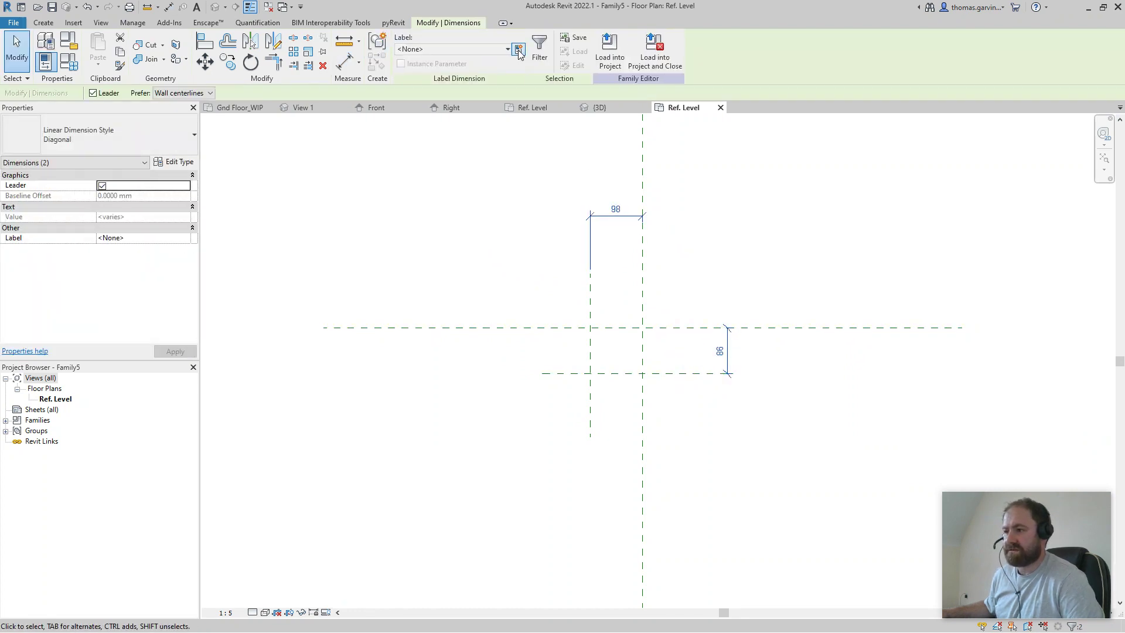
pyautogui.click(519, 49)
pyautogui.write('Radius')
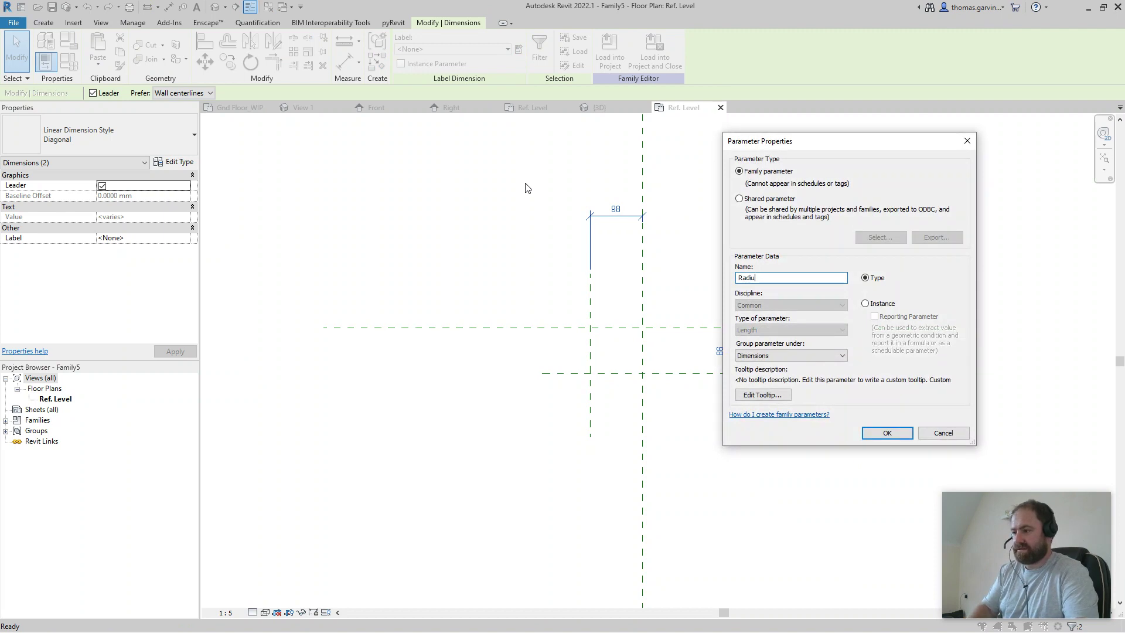
pyautogui.click(885, 433)
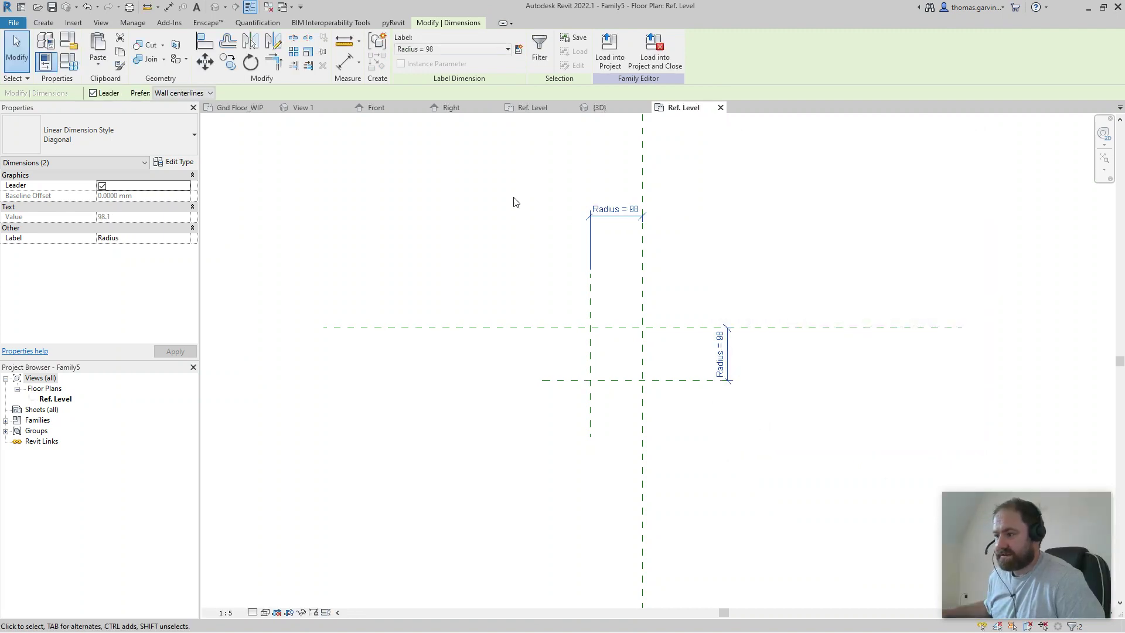
# Create locked profile lines by picking the horizontal and vertical centre reference planes.
pyautogui.click(44, 26)
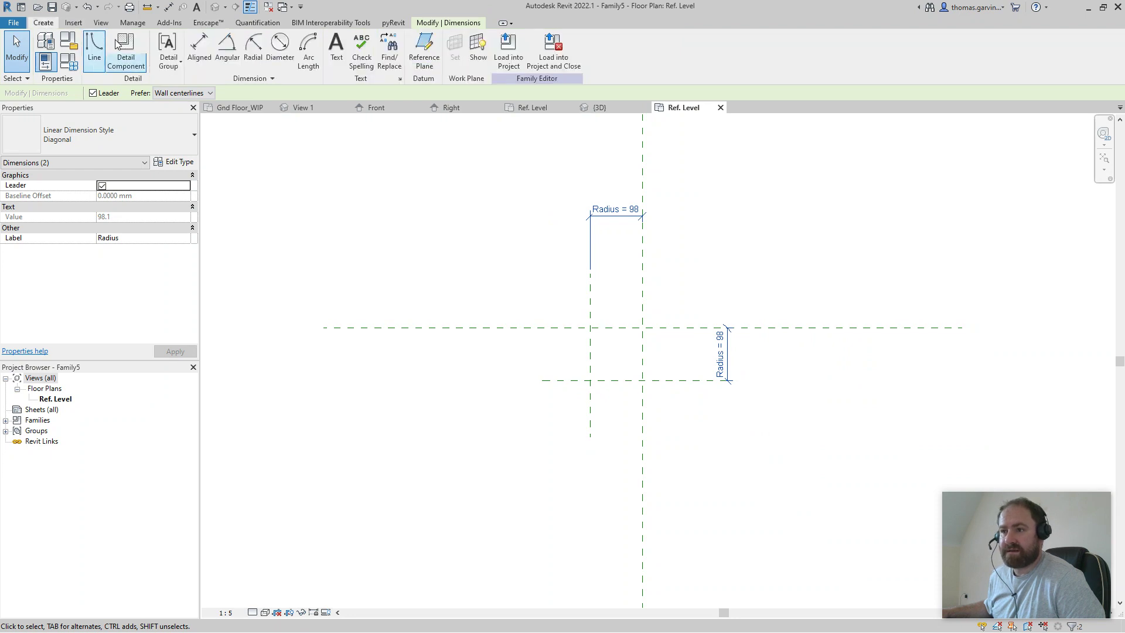
pyautogui.click(383, 69)
pyautogui.click(427, 64)
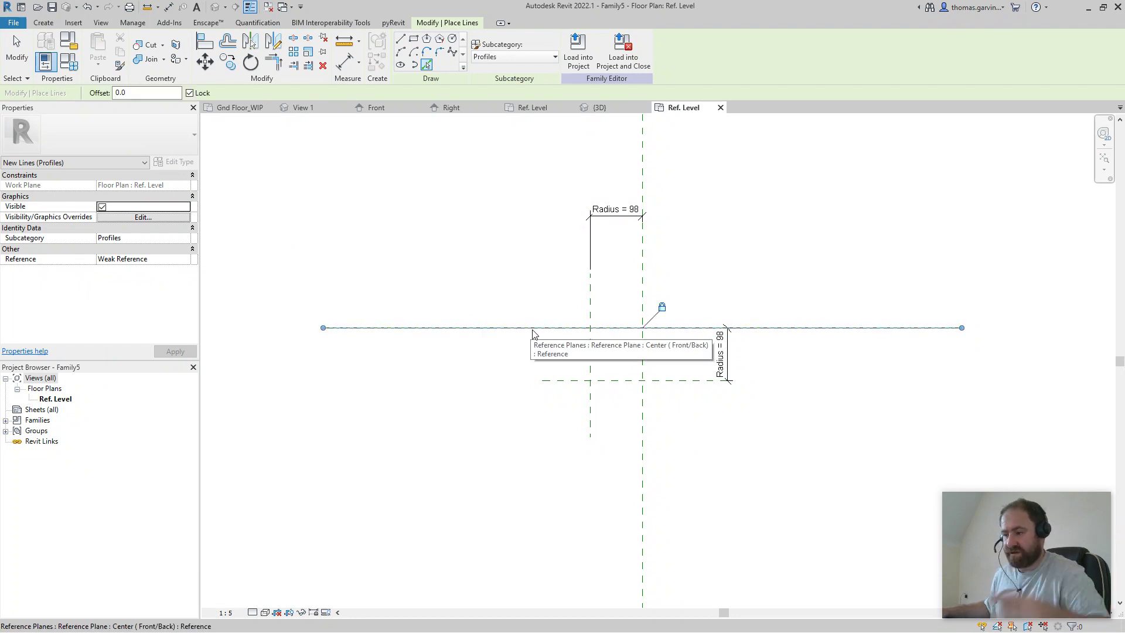
pyautogui.click(644, 419)
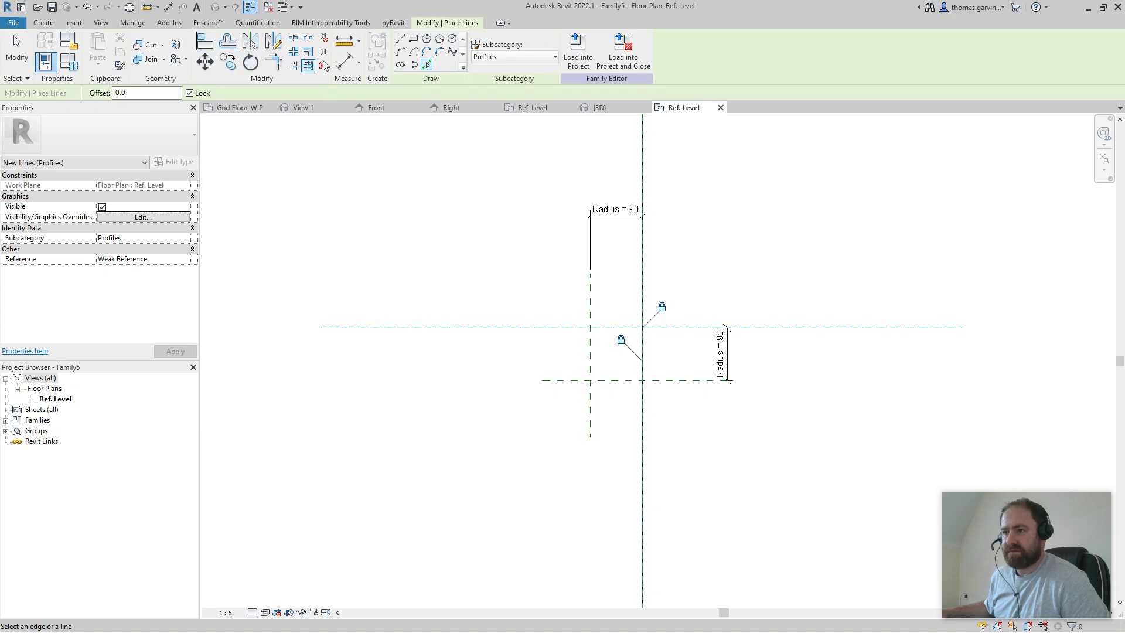
# Trim the two profile lines to a corner at the origin and cut their free ends back to the offset reference planes.
pyautogui.click(272, 63)
pyautogui.click(642, 341)
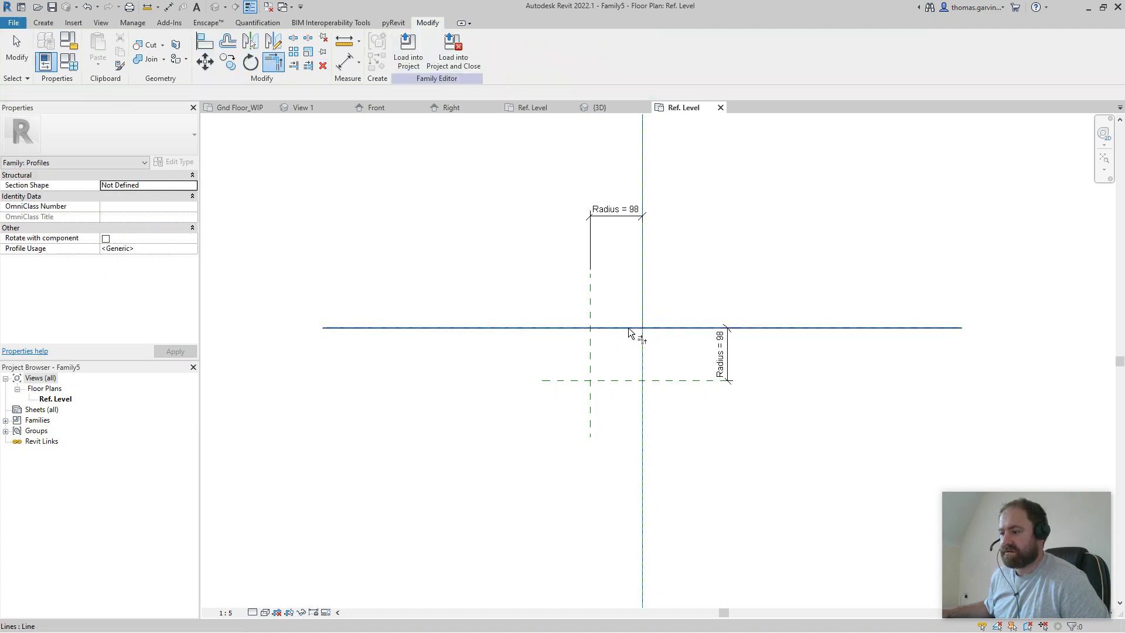
pyautogui.click(628, 328)
pyautogui.click(294, 65)
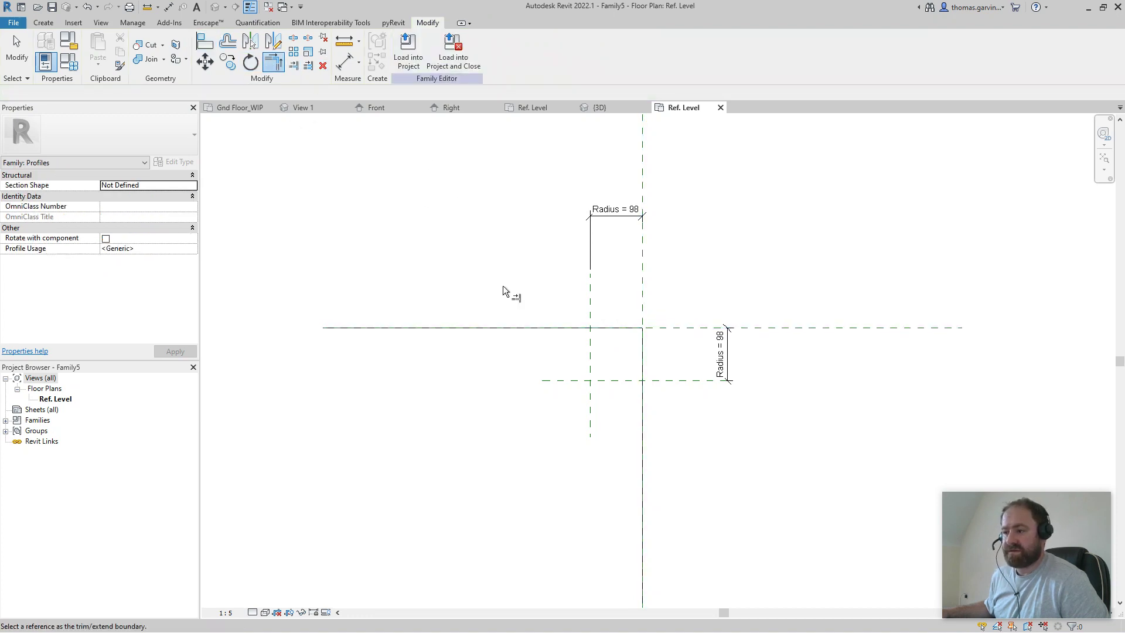
pyautogui.click(645, 379)
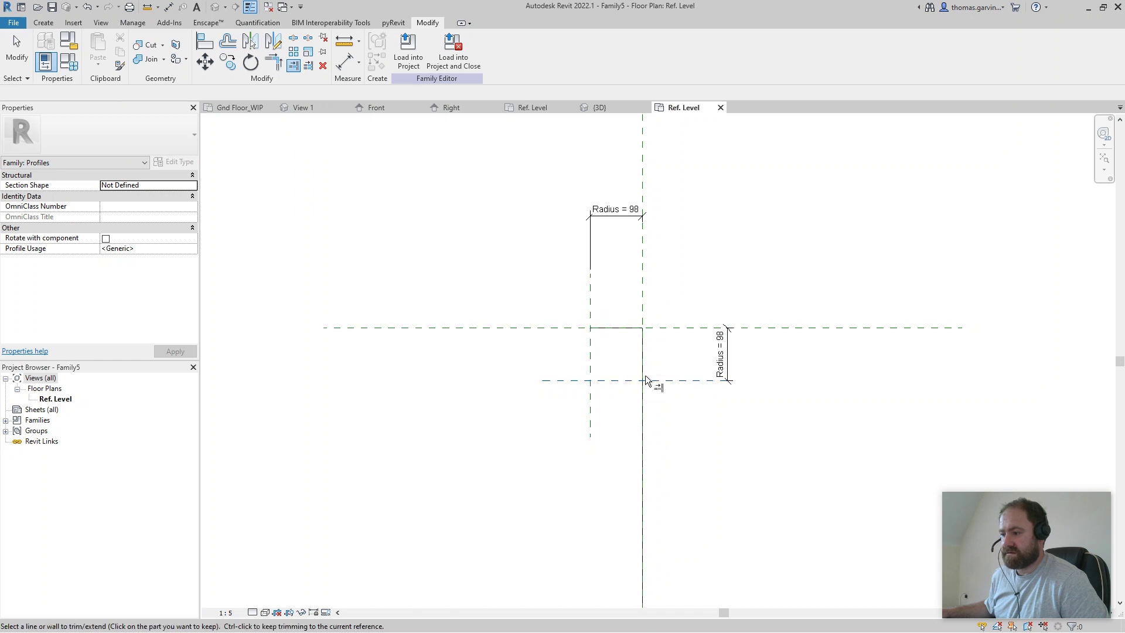
pyautogui.click(642, 364)
# Close the profile with a 90° start-end-radius arc between the free ends of the two lines.
pyautogui.click(43, 23)
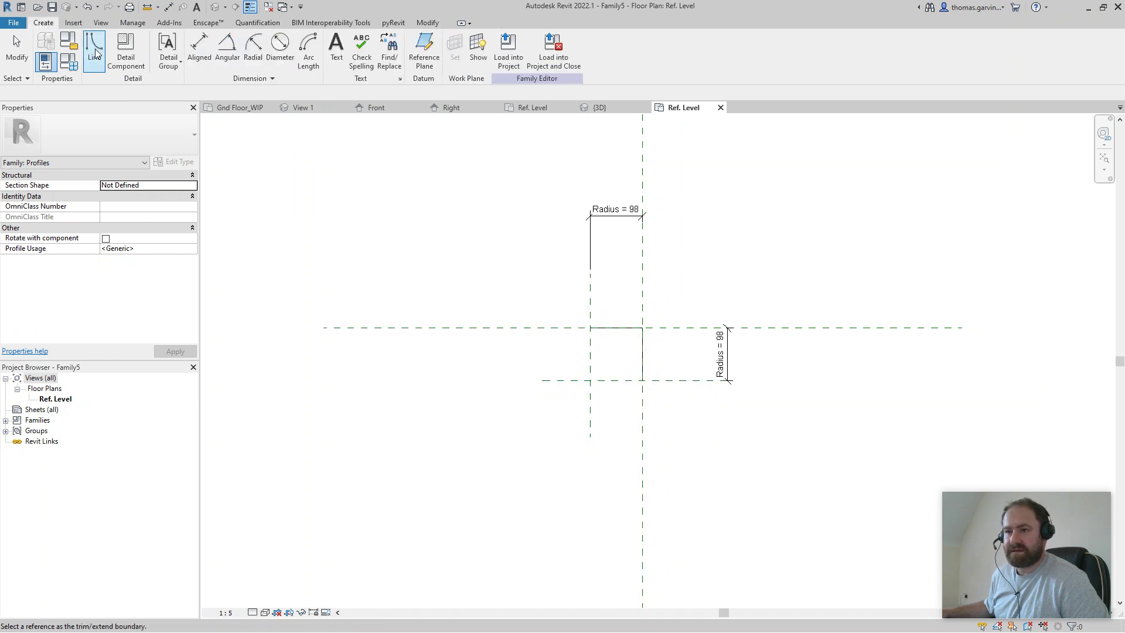
pyautogui.click(409, 54)
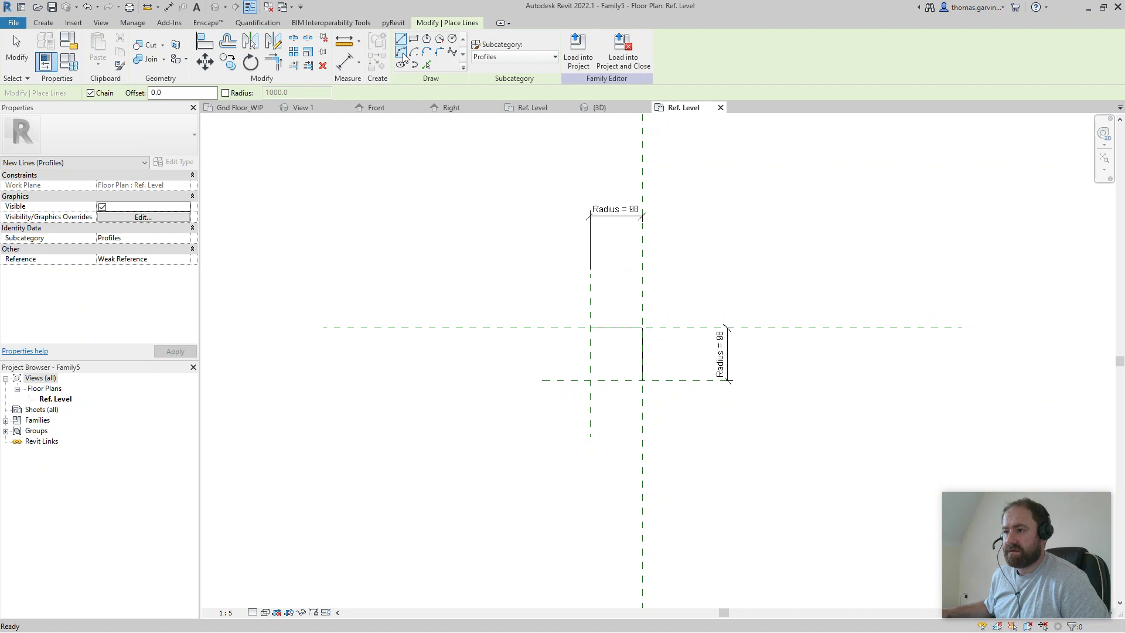
pyautogui.click(590, 328)
pyautogui.click(643, 381)
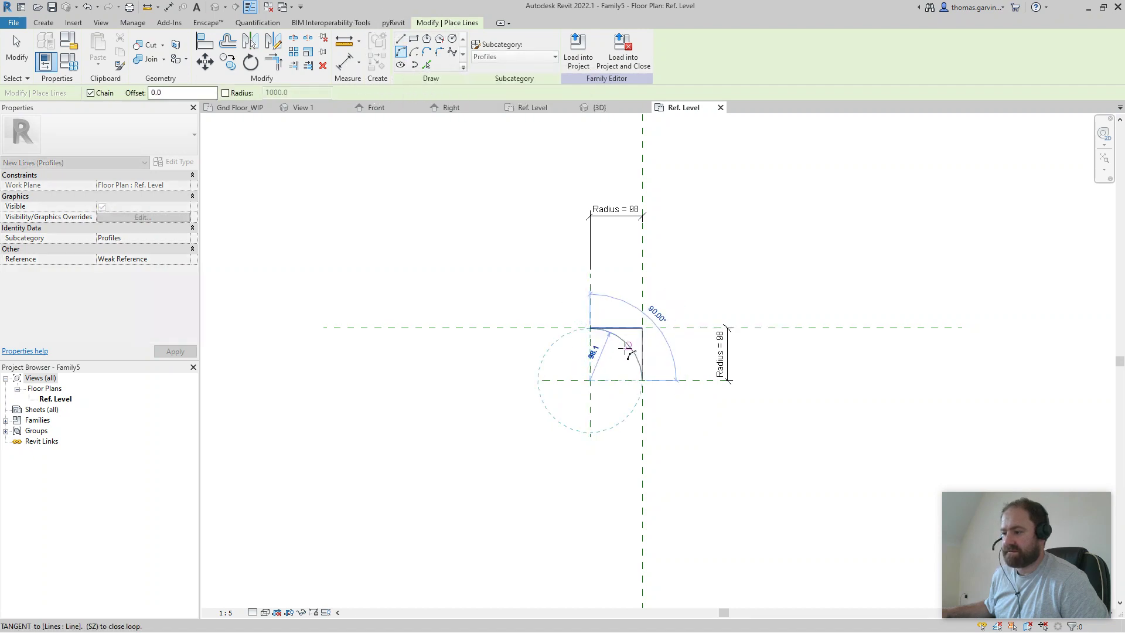
pyautogui.click(603, 358)
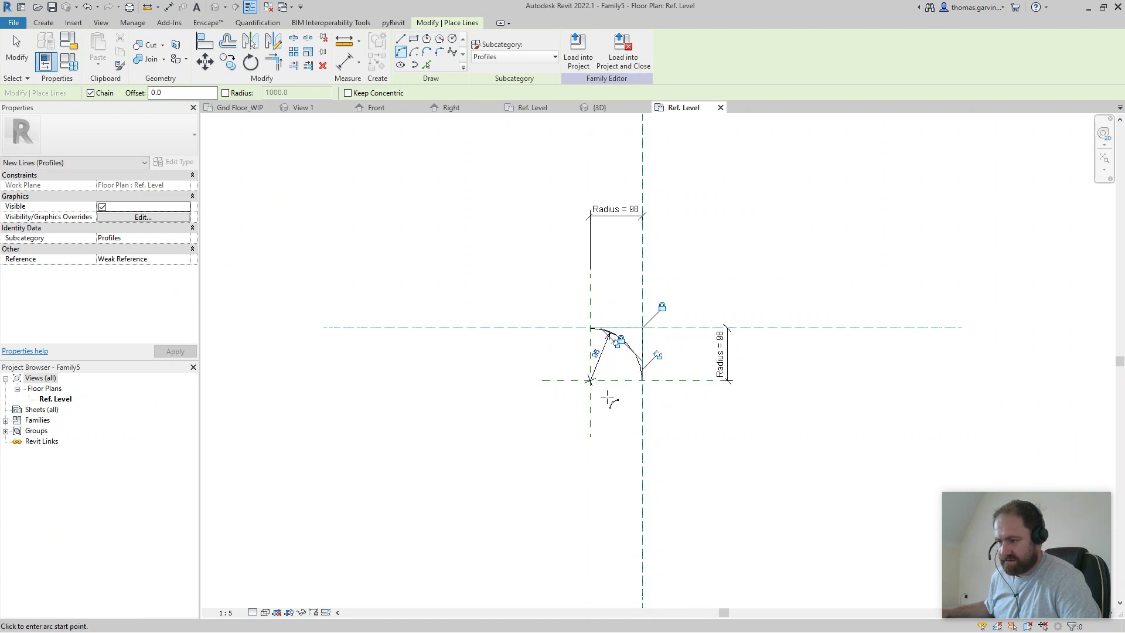
# Keep the arc's radius dimension as a permanent dimension and label it with the Radius parameter.
pyautogui.click(596, 354)
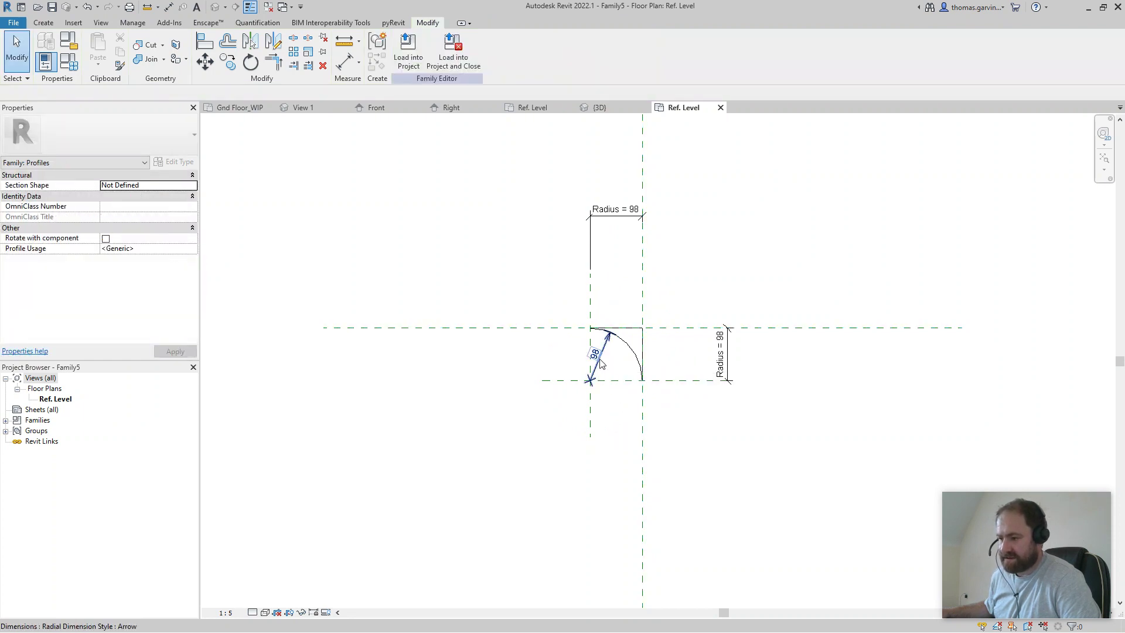
pyautogui.click(469, 49)
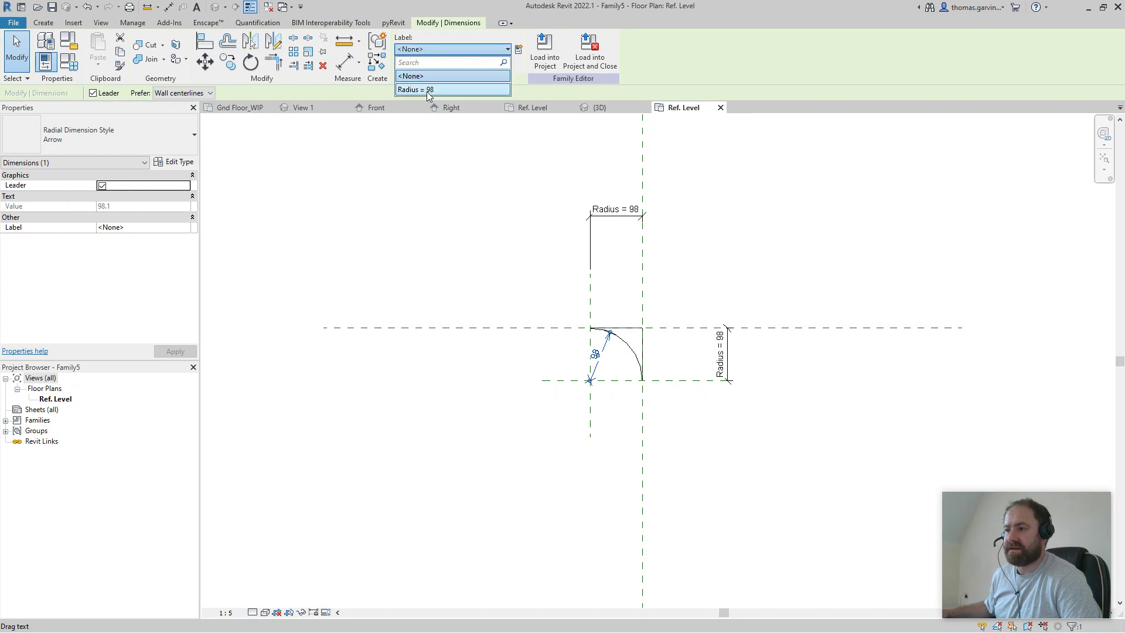
pyautogui.press('Down')
pyautogui.press('Return')
pyautogui.click(834, 246)
# Set the Radius parameter to 25 mm through the vertical offset dimension.
pyautogui.scroll(3, 627, 443)
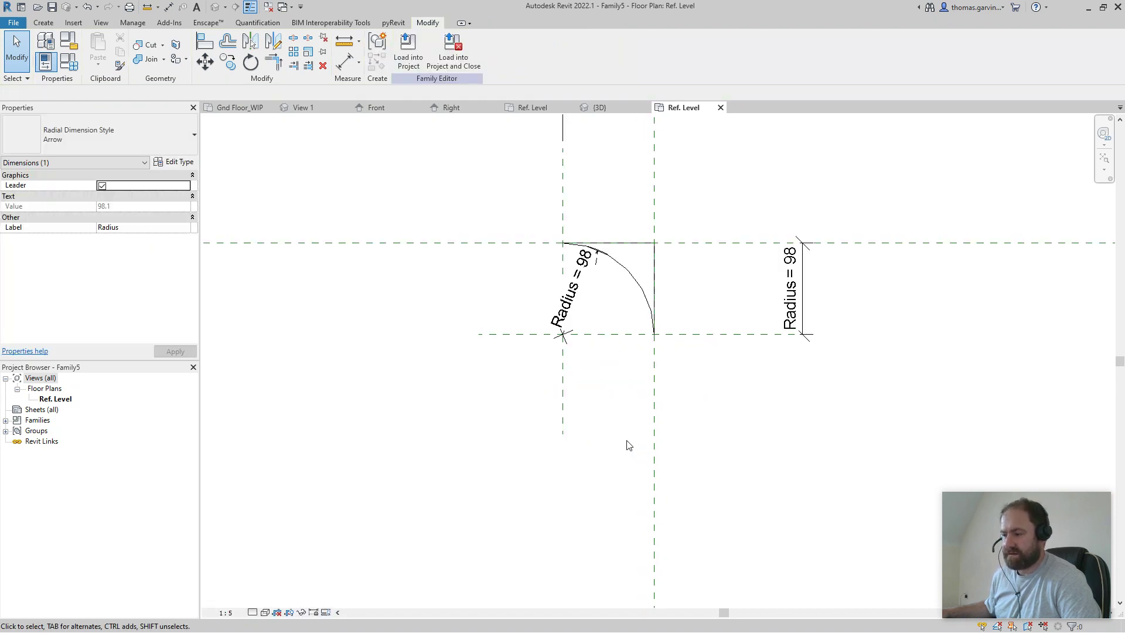
pyautogui.doubleClick(790, 262)
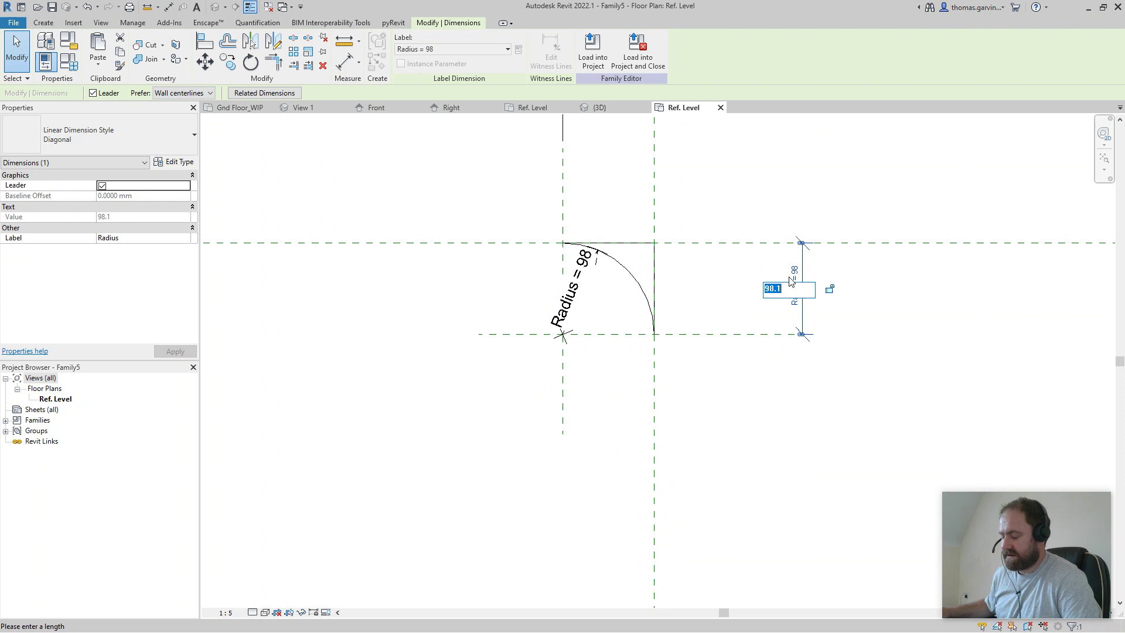
pyautogui.press('Return')
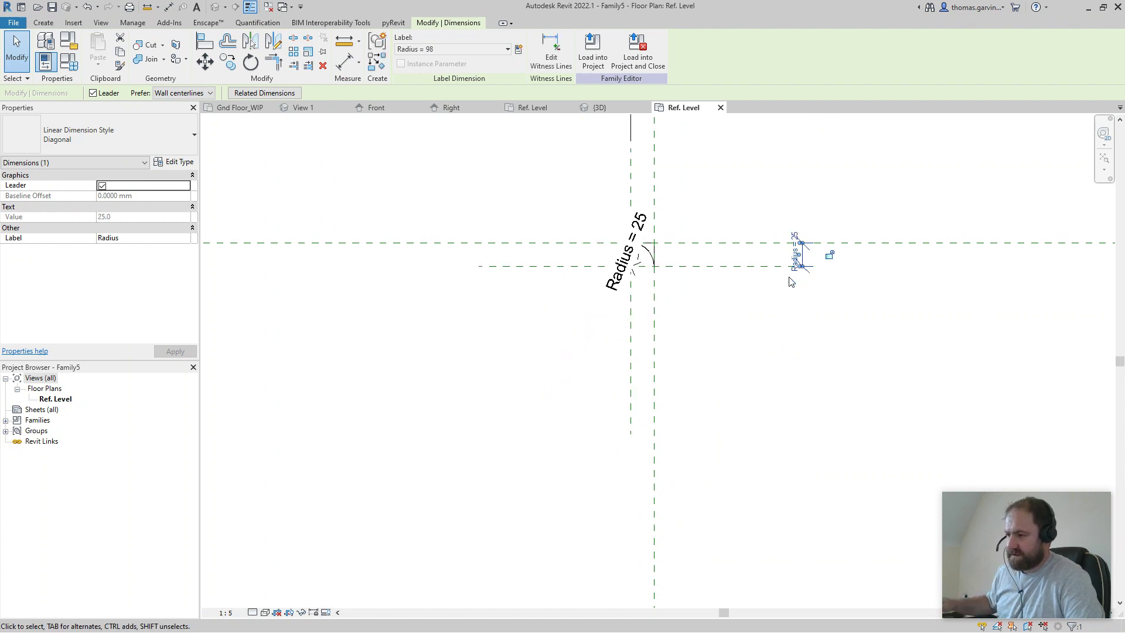
pyautogui.press('Escape')
# Save the profile family as Counter Void in the Casework folder.
pyautogui.scroll(3, 592, 183)
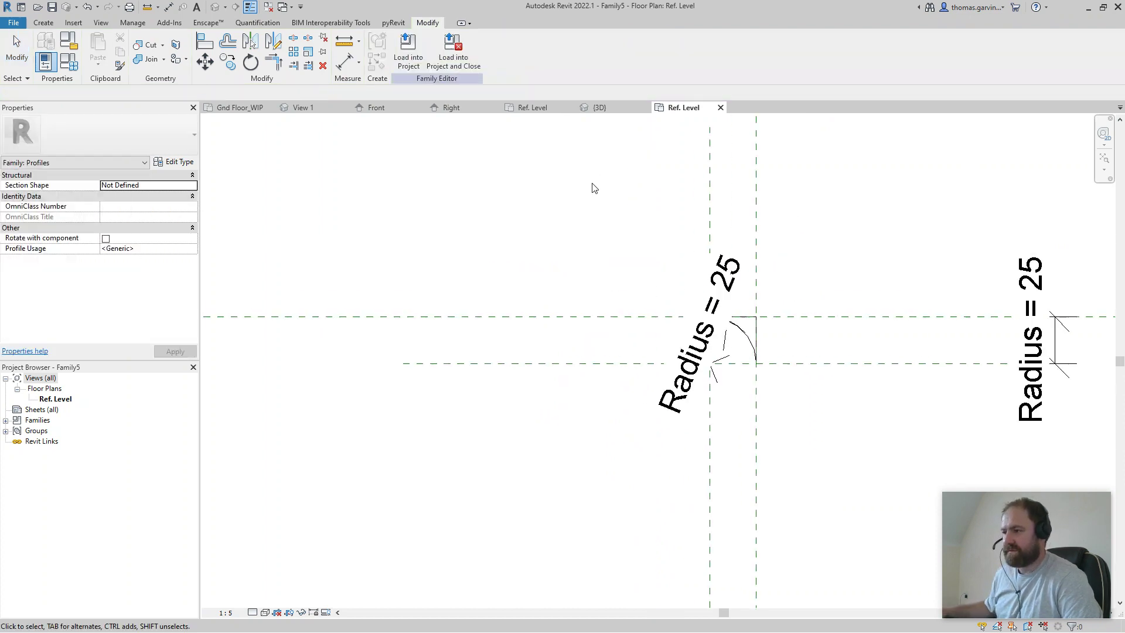
pyautogui.click(13, 23)
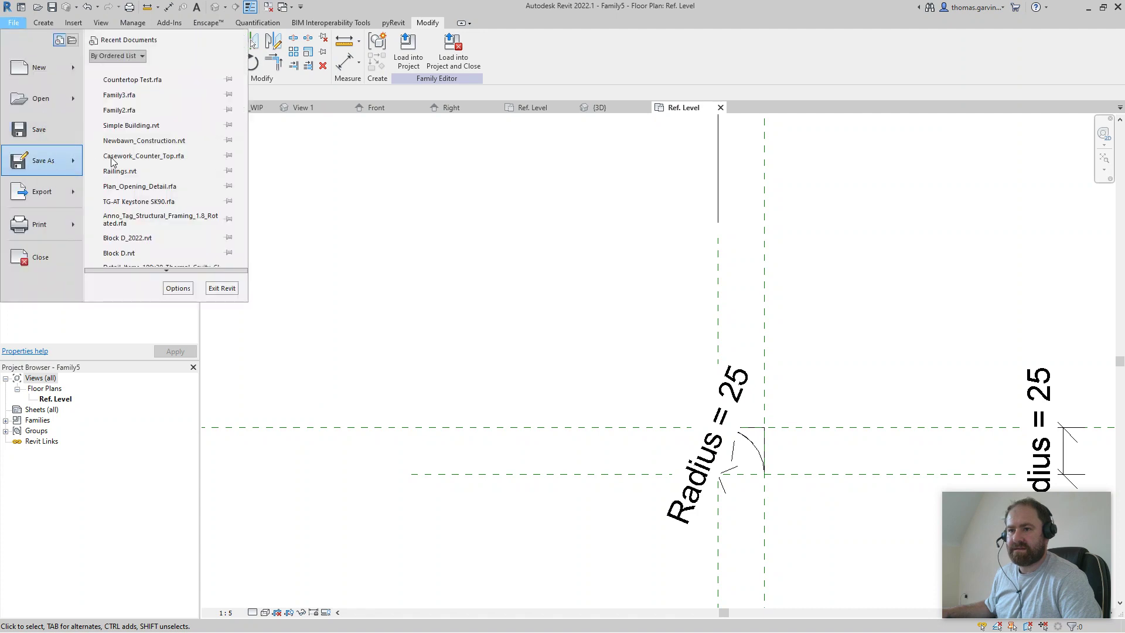
pyautogui.click(42, 160)
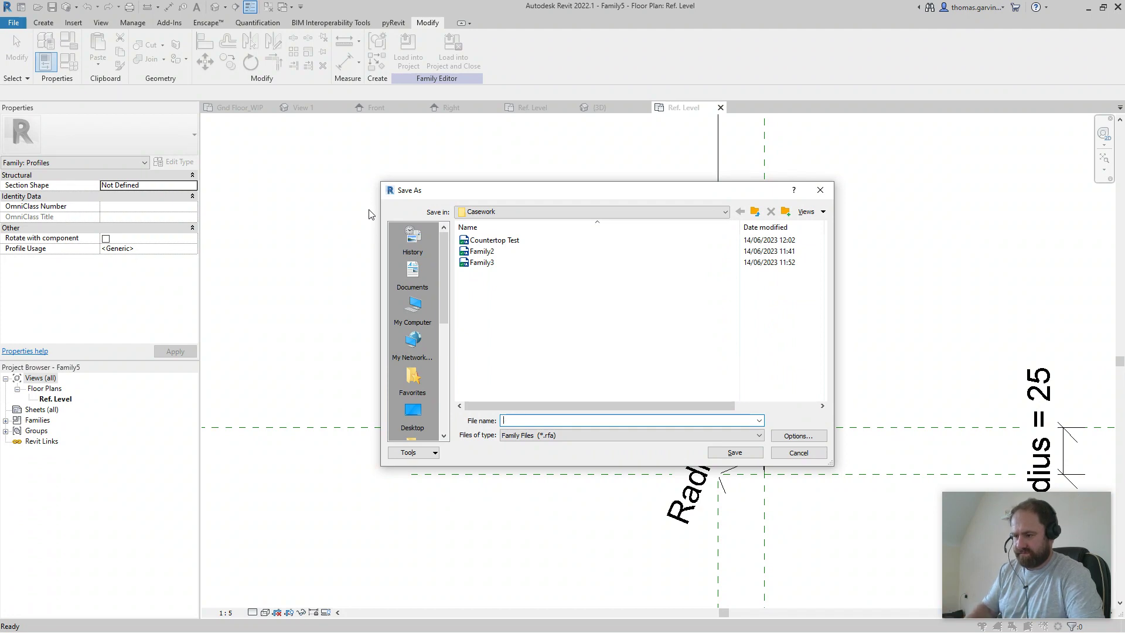
pyautogui.write('Counter Void')
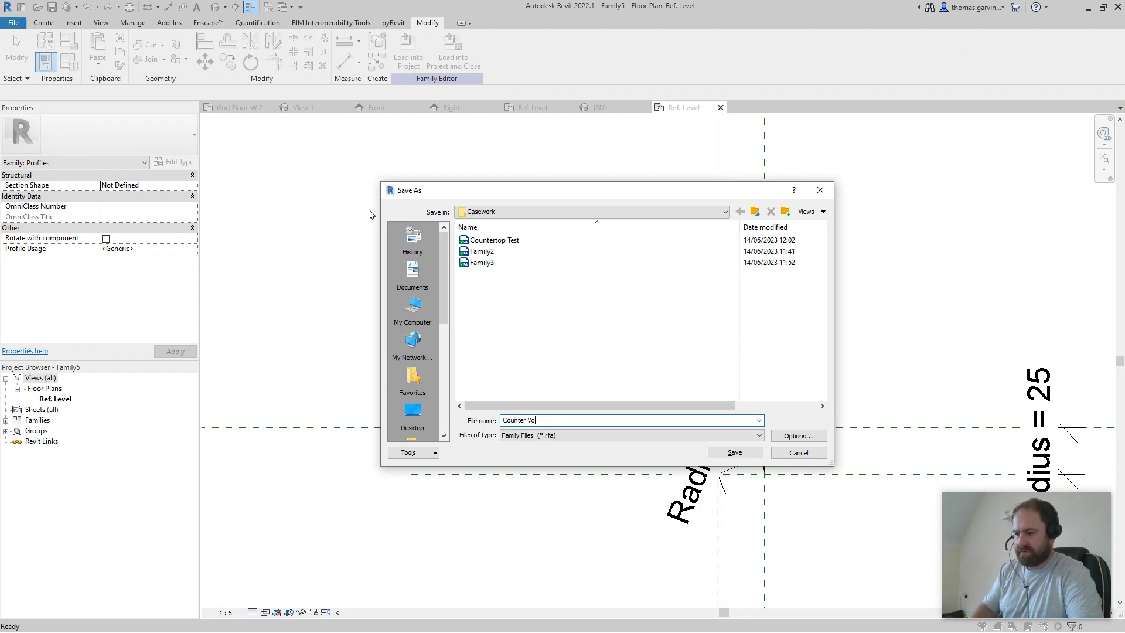
pyautogui.click(740, 455)
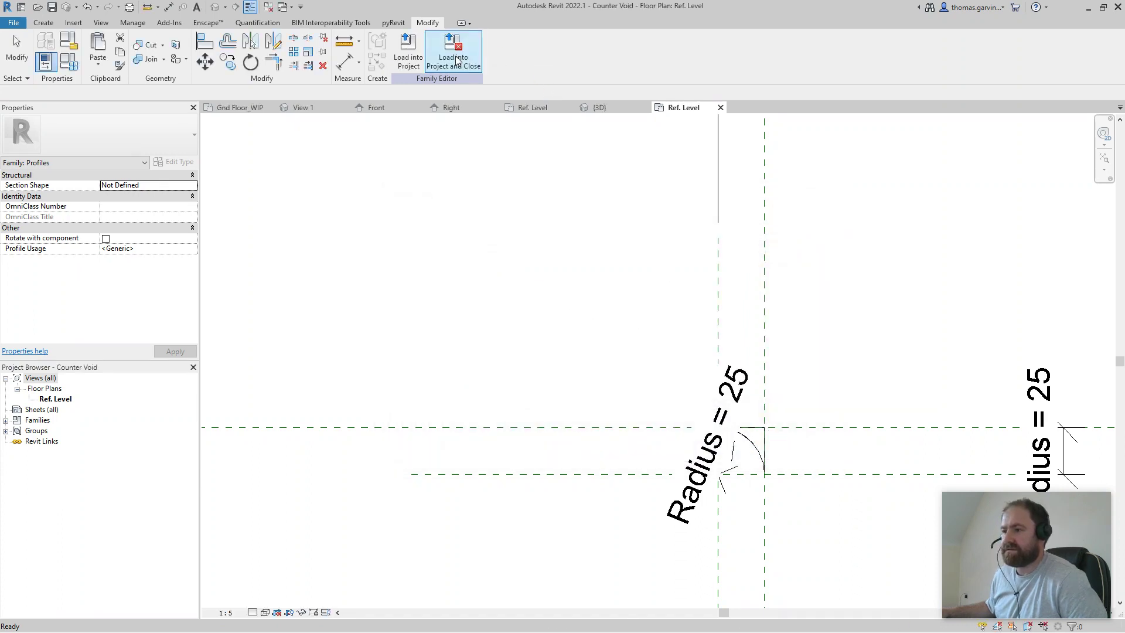
# Load the Counter Void profile into the Countertop Test family and close the profile family.
pyautogui.click(455, 66)
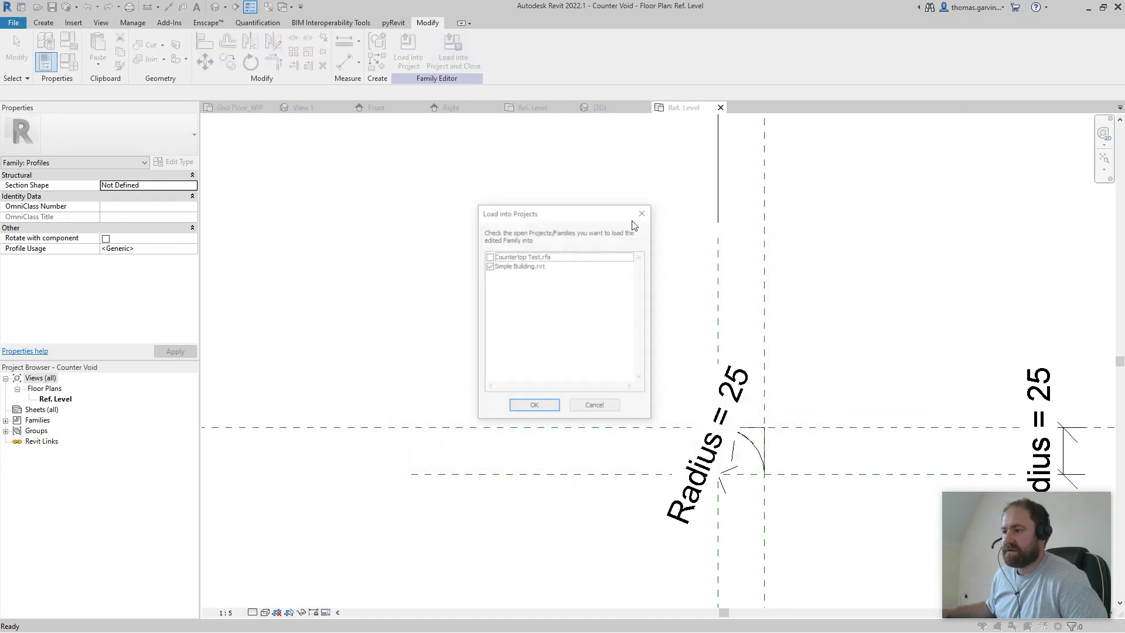
pyautogui.click(489, 257)
pyautogui.click(498, 296)
pyautogui.click(534, 407)
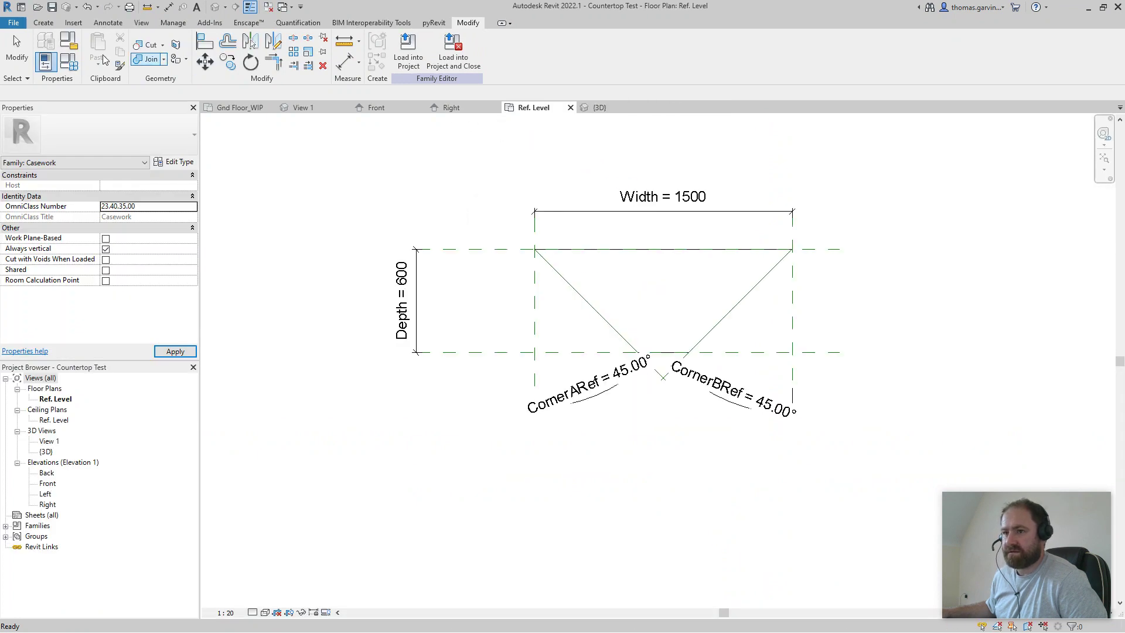
# Start a void sweep in the 3D view and define its path by picking the countertop's short top edge between the angled corners.
pyautogui.click(601, 107)
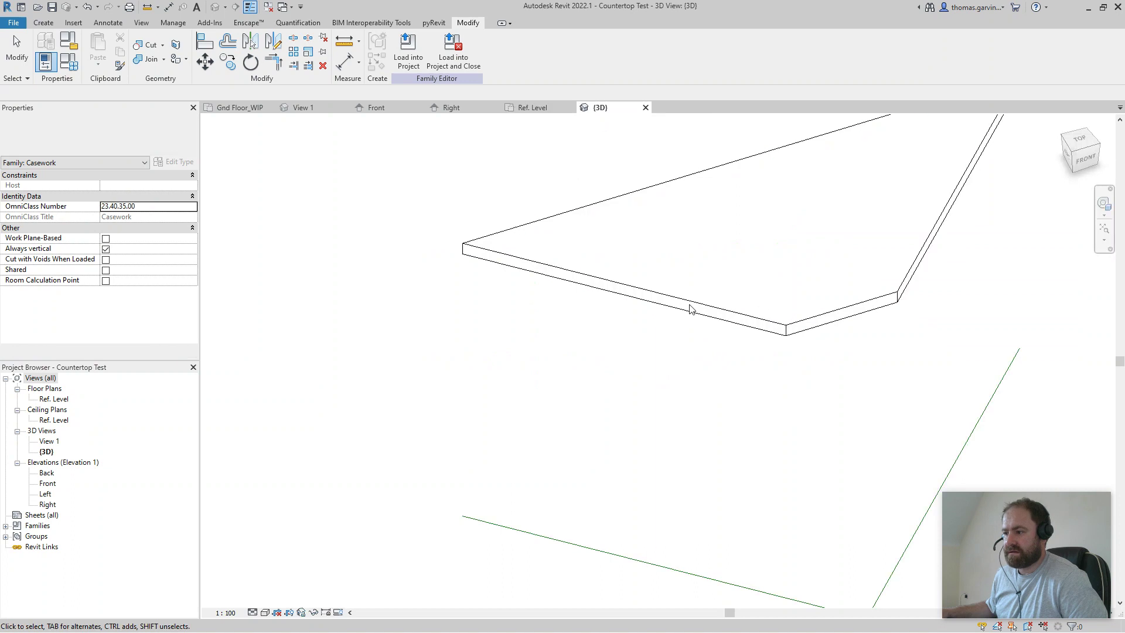
pyautogui.scroll(-3, 691, 306)
pyautogui.click(43, 23)
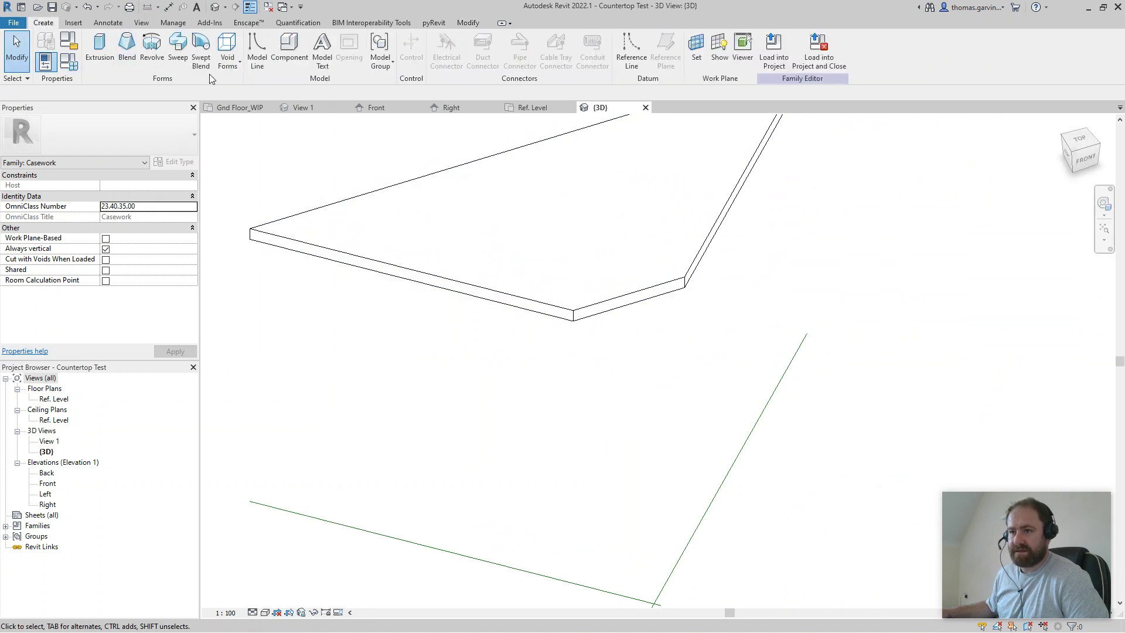
pyautogui.click(228, 56)
pyautogui.click(252, 155)
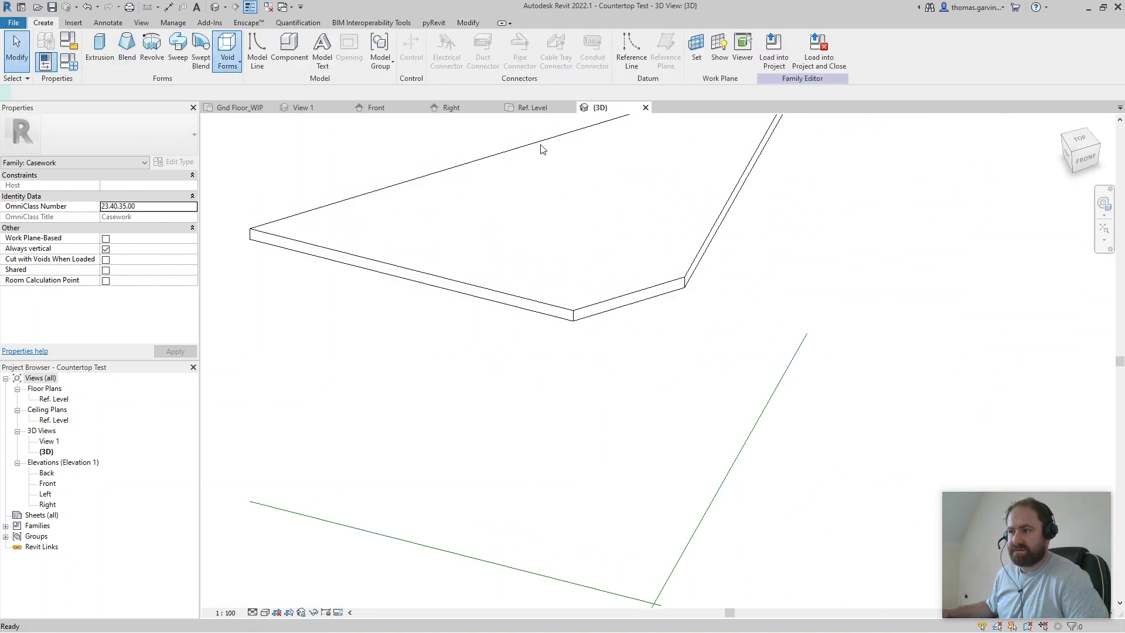
pyautogui.click(515, 63)
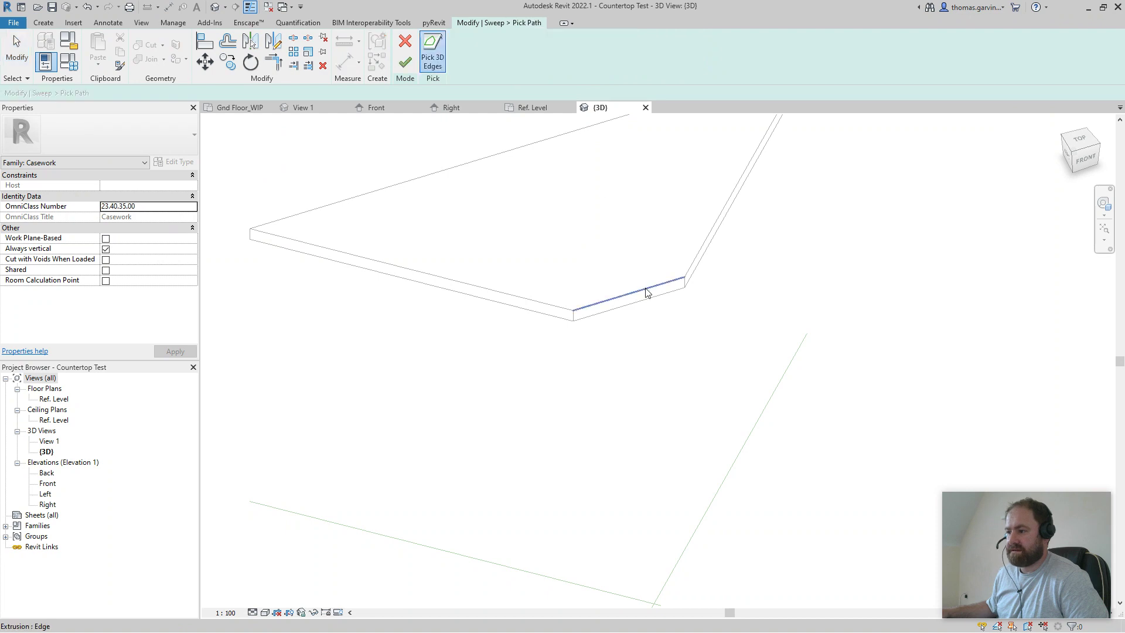
pyautogui.click(648, 295)
pyautogui.click(405, 64)
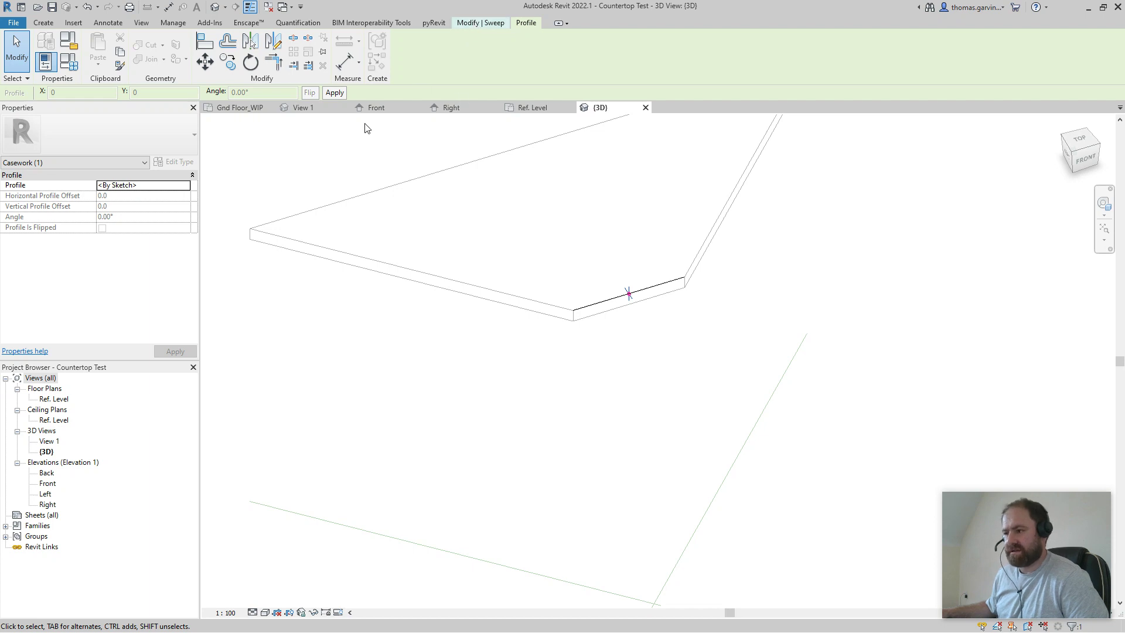
# Assign the Counter Void profile to the void sweep, flipped towards the inside of the countertop, and finish the sweep.
pyautogui.scroll(1, 529, 43)
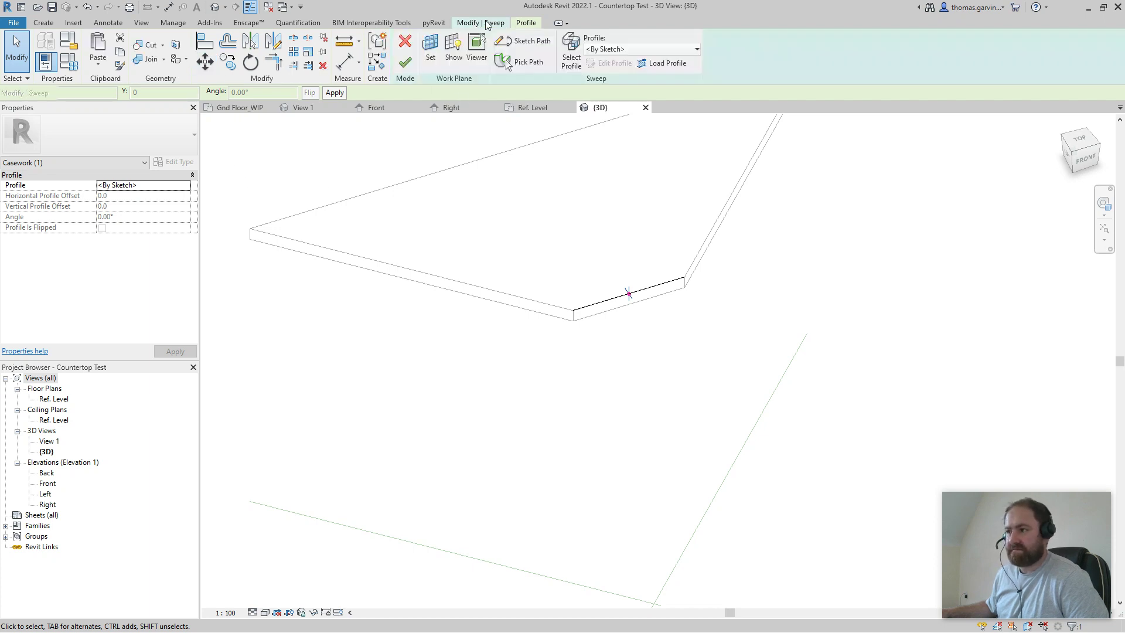
pyautogui.click(649, 51)
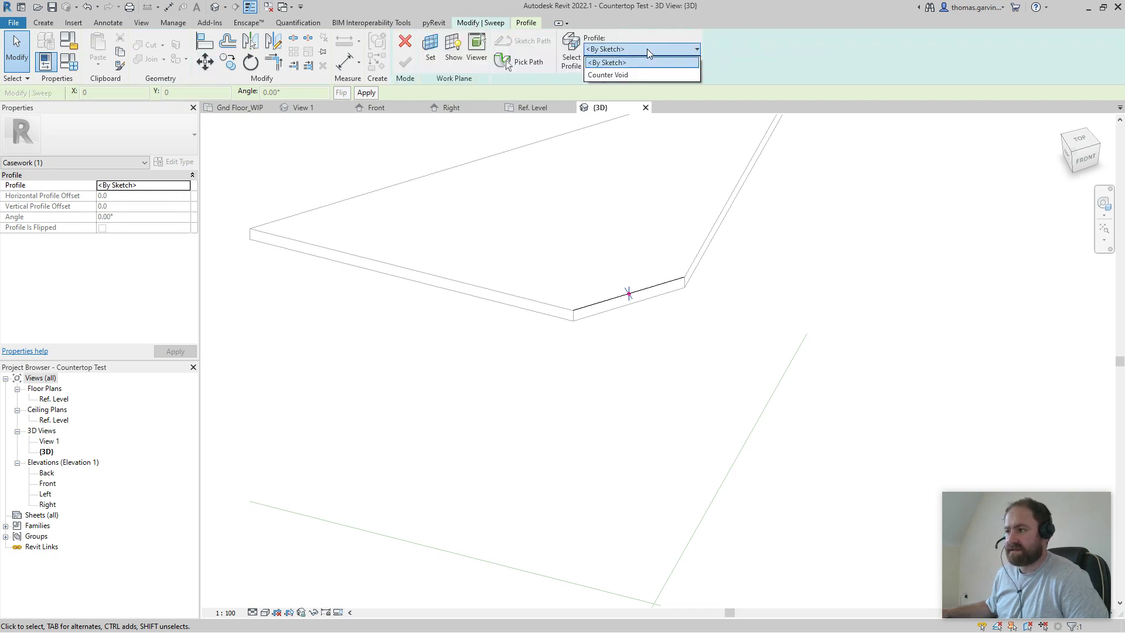
pyautogui.click(623, 76)
pyautogui.scroll(6, 543, 252)
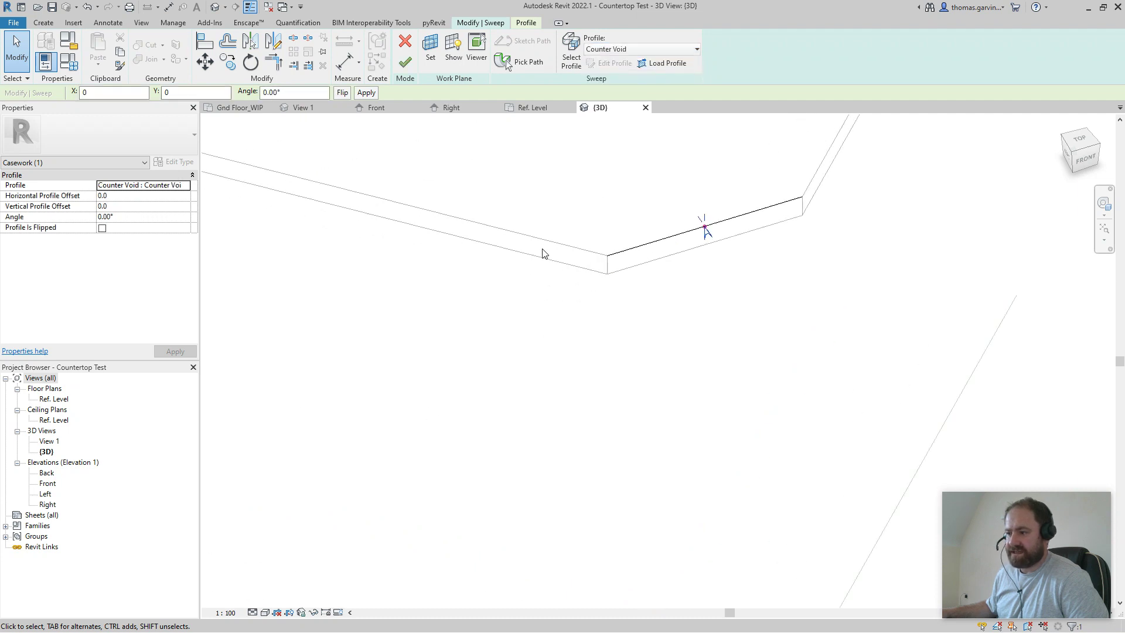
pyautogui.keyDown('shift'); pyautogui.moveTo(601, 301); pyautogui.dragTo(721, 331, button='middle'); pyautogui.keyUp('shift')
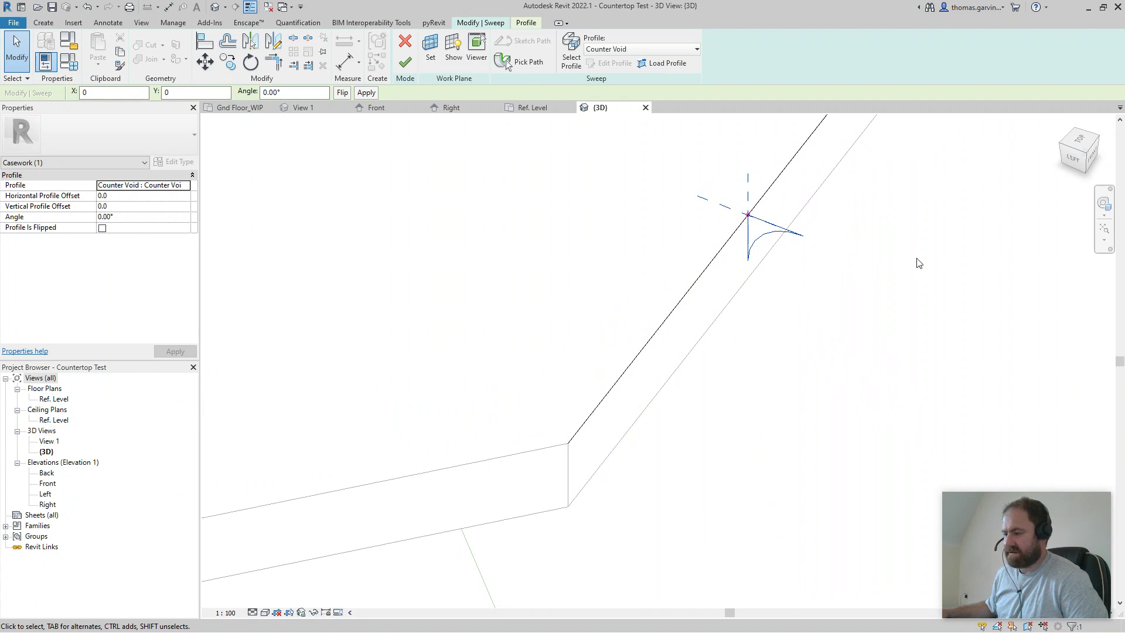
pyautogui.moveTo(871, 279); pyautogui.dragTo(856, 335, button='middle')
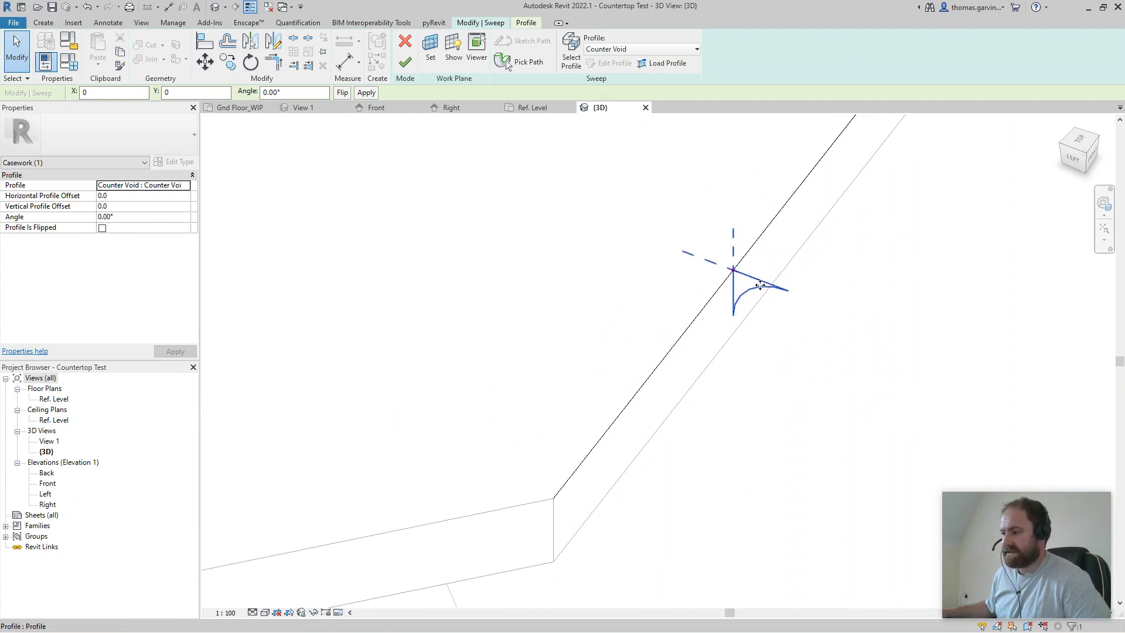
pyautogui.click(342, 93)
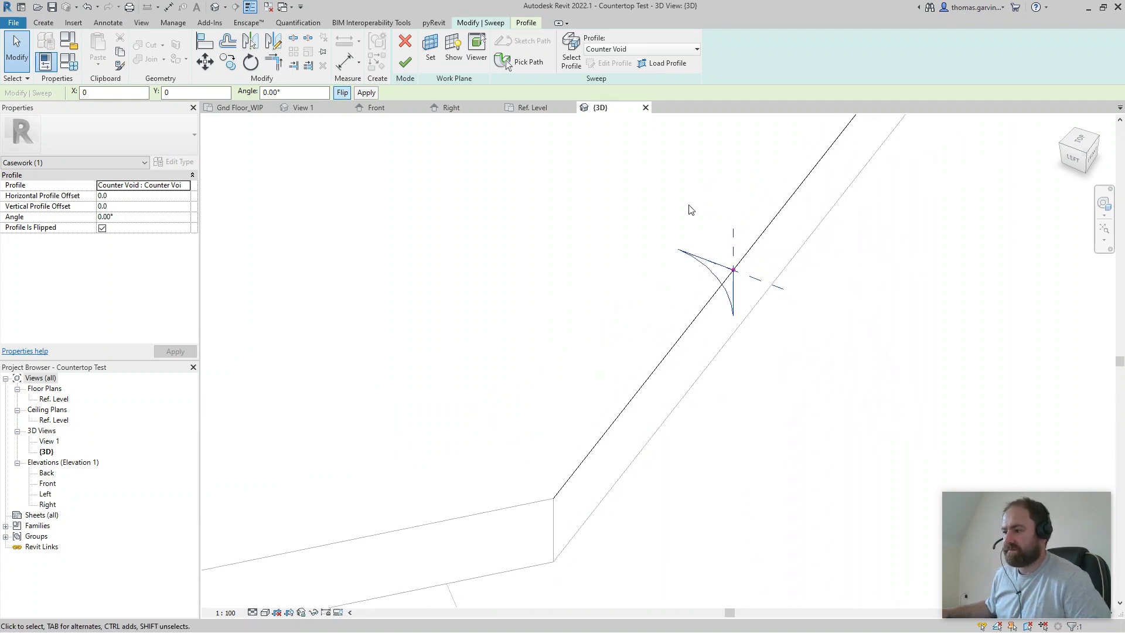
pyautogui.click(405, 62)
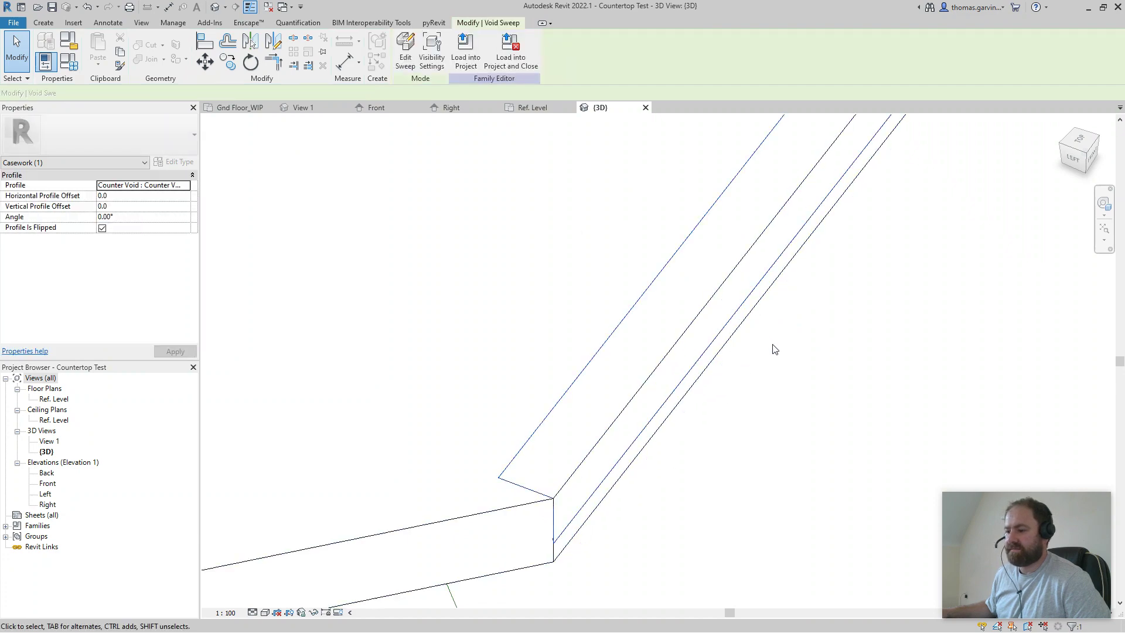
pyautogui.scroll(-2, 771, 346)
pyautogui.click(146, 46)
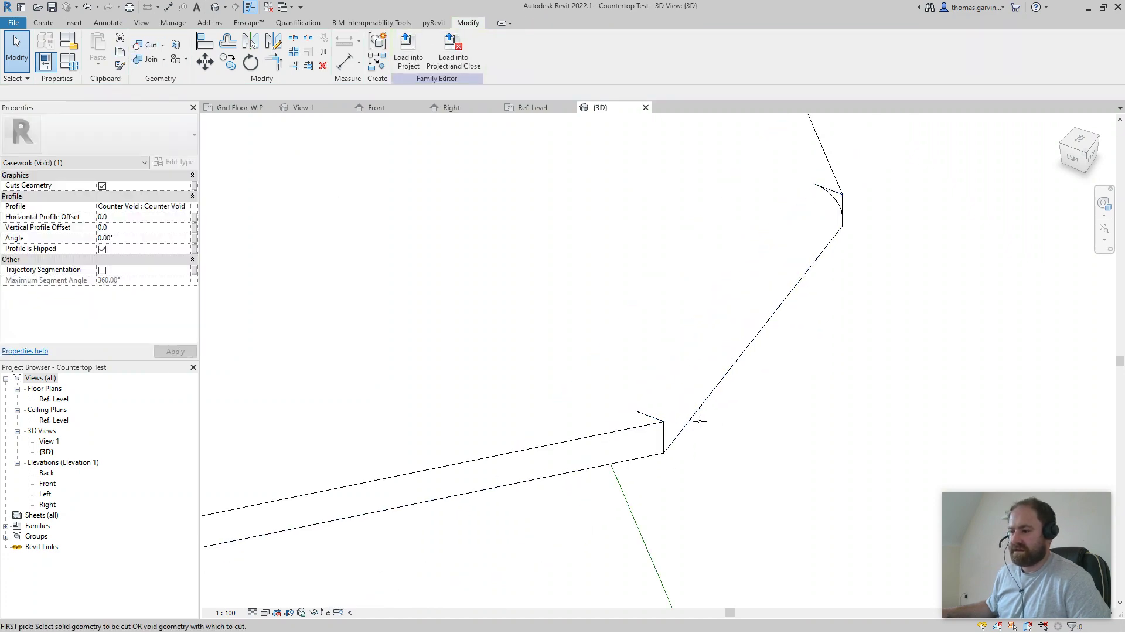
pyautogui.scroll(-3, 820, 272)
pyautogui.click(823, 315)
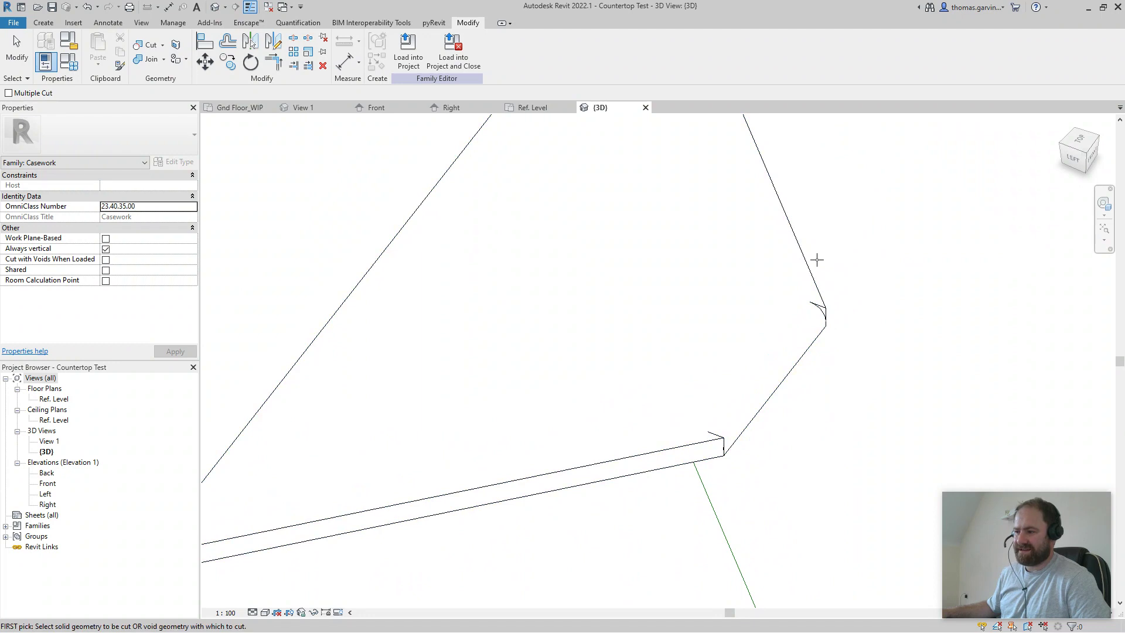
pyautogui.press('Escape')
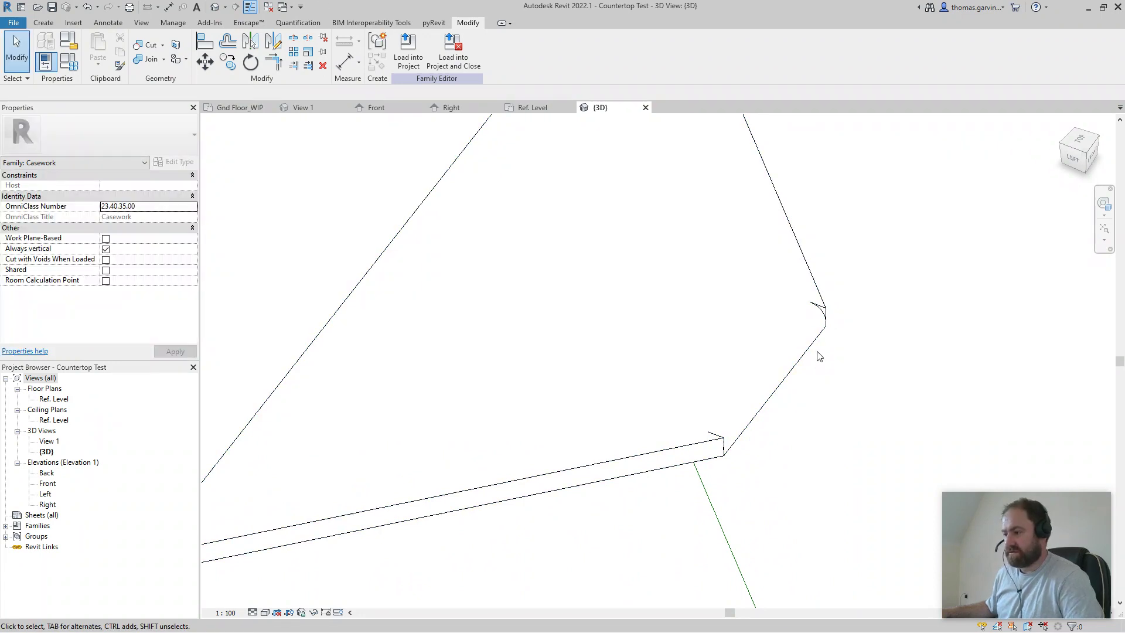
# Extend both ends of the void sweep's path to the outer width reference planes in the Ref. Level plan, and save the family.
pyautogui.click(821, 309)
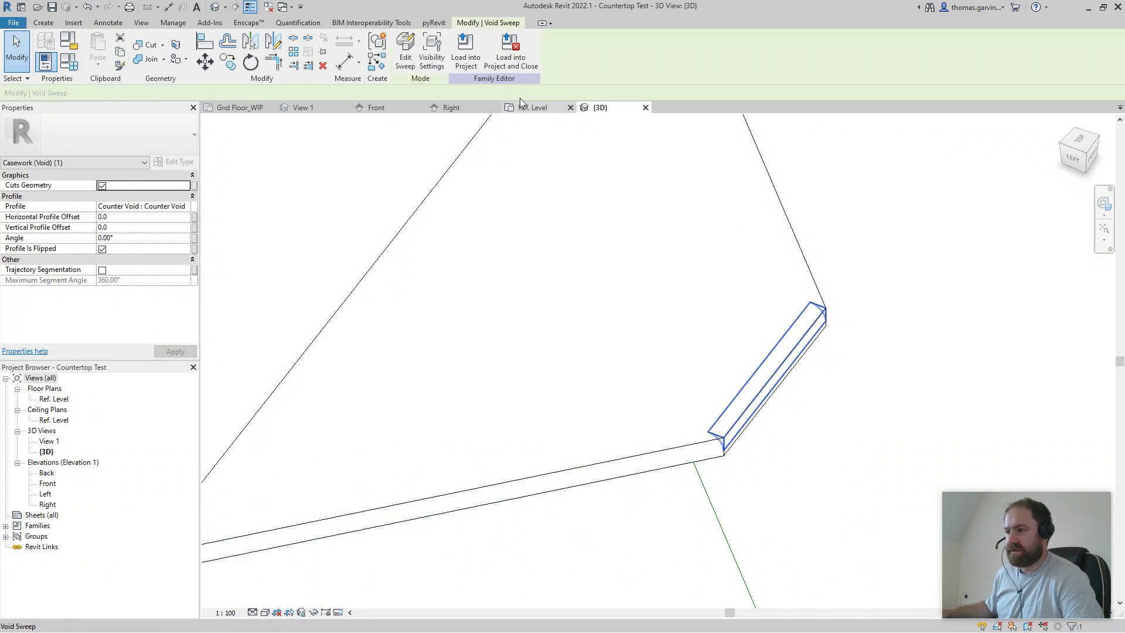
pyautogui.click(400, 47)
pyautogui.click(532, 107)
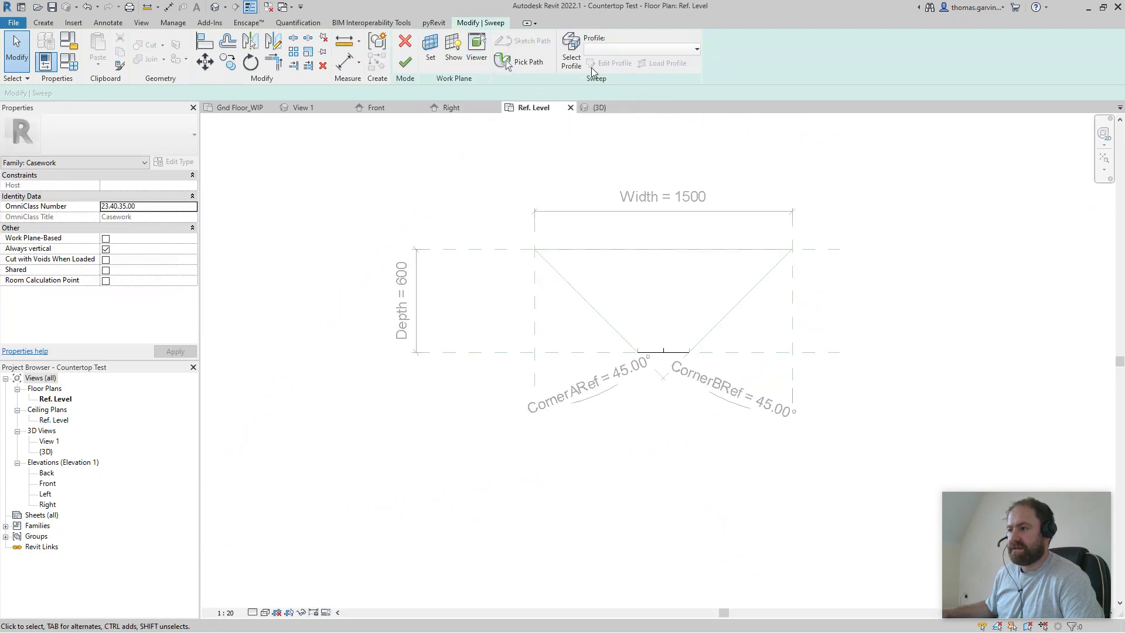
pyautogui.click(529, 65)
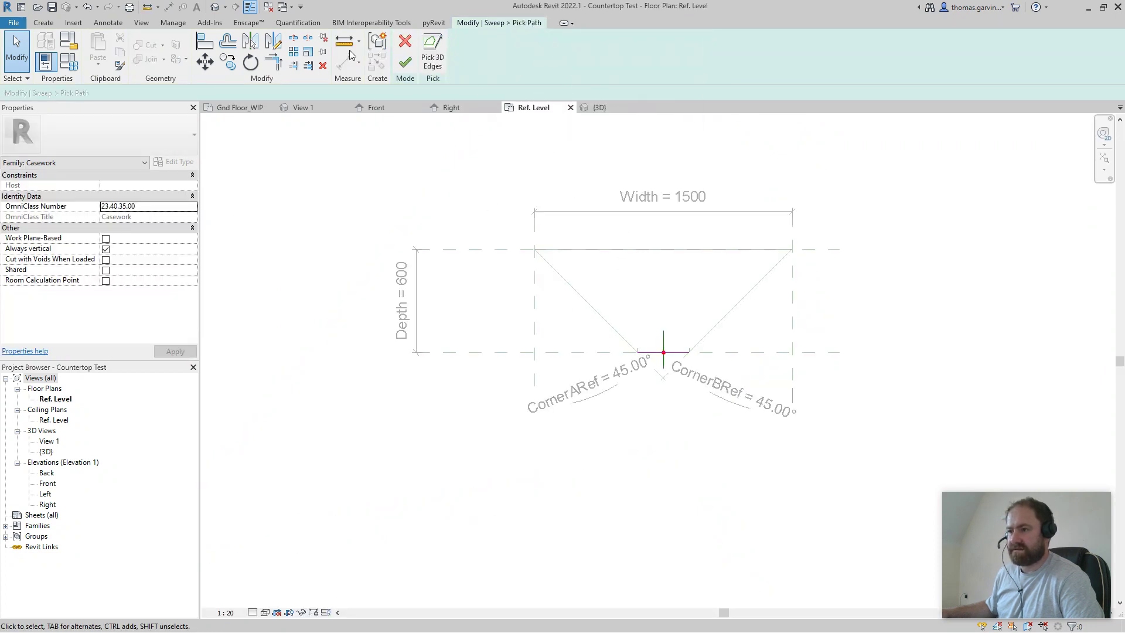
pyautogui.click(295, 65)
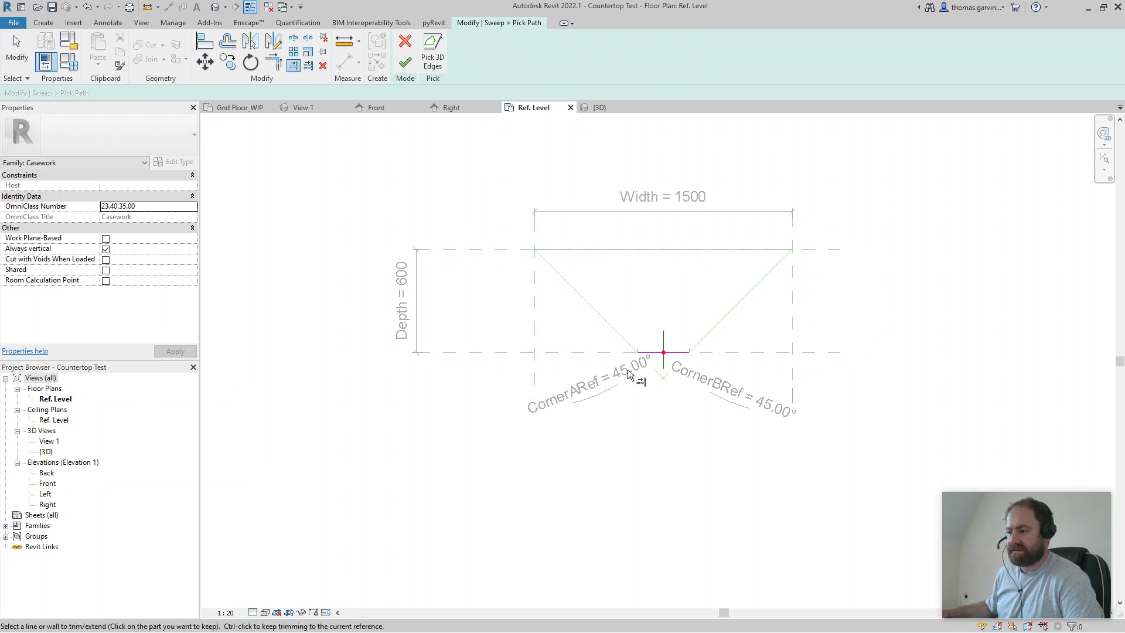
pyautogui.click(649, 358)
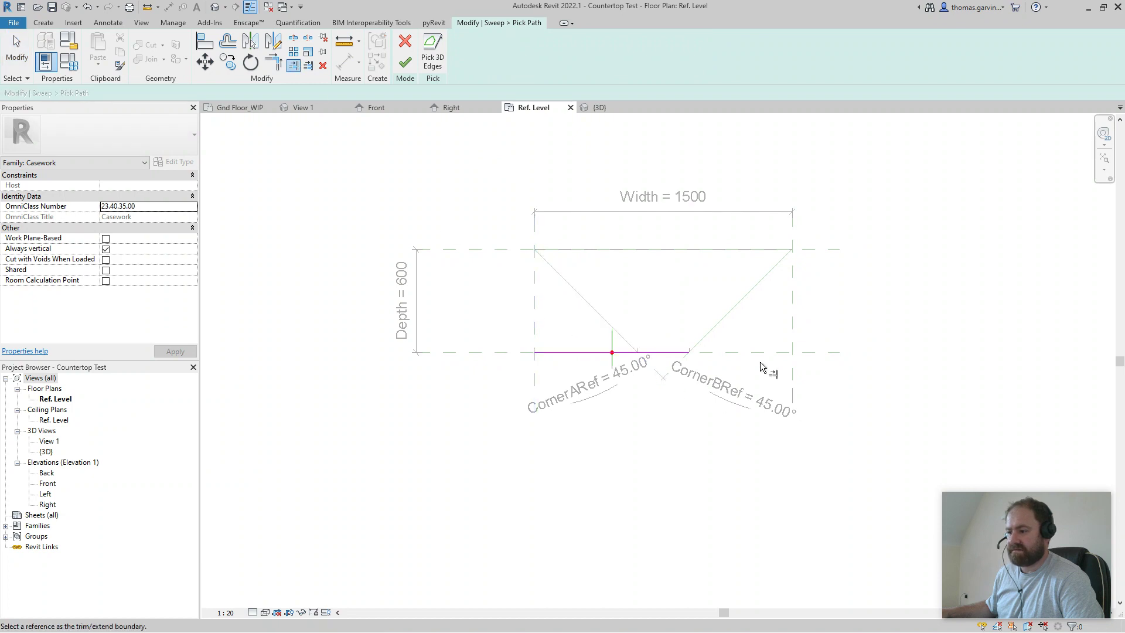
pyautogui.click(793, 319)
pyautogui.click(674, 352)
pyautogui.click(403, 68)
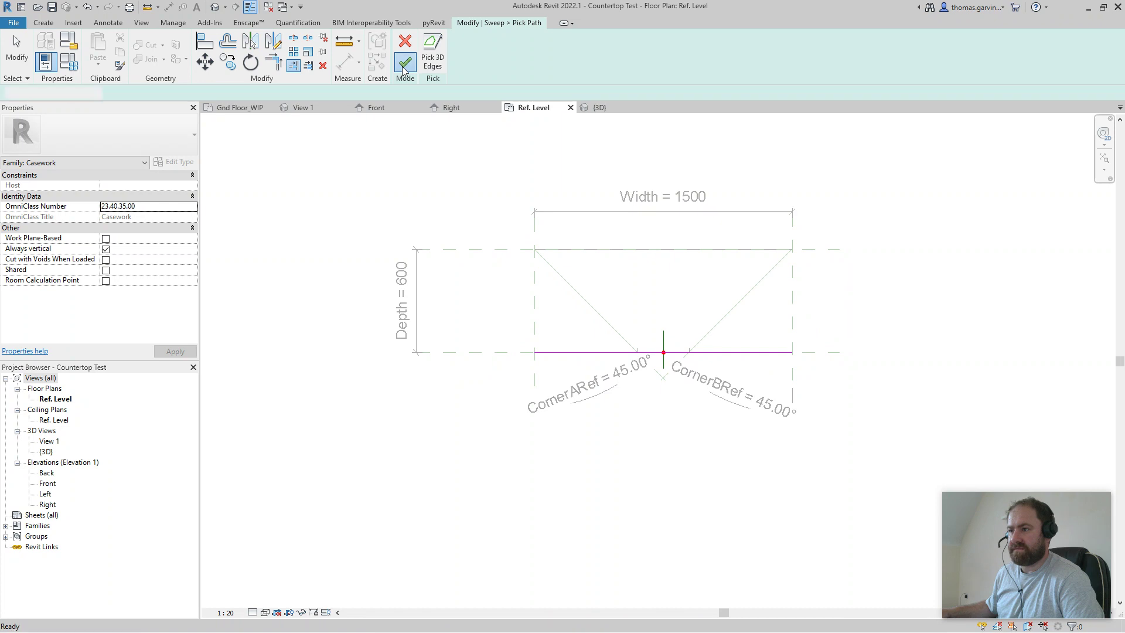
pyautogui.click(404, 63)
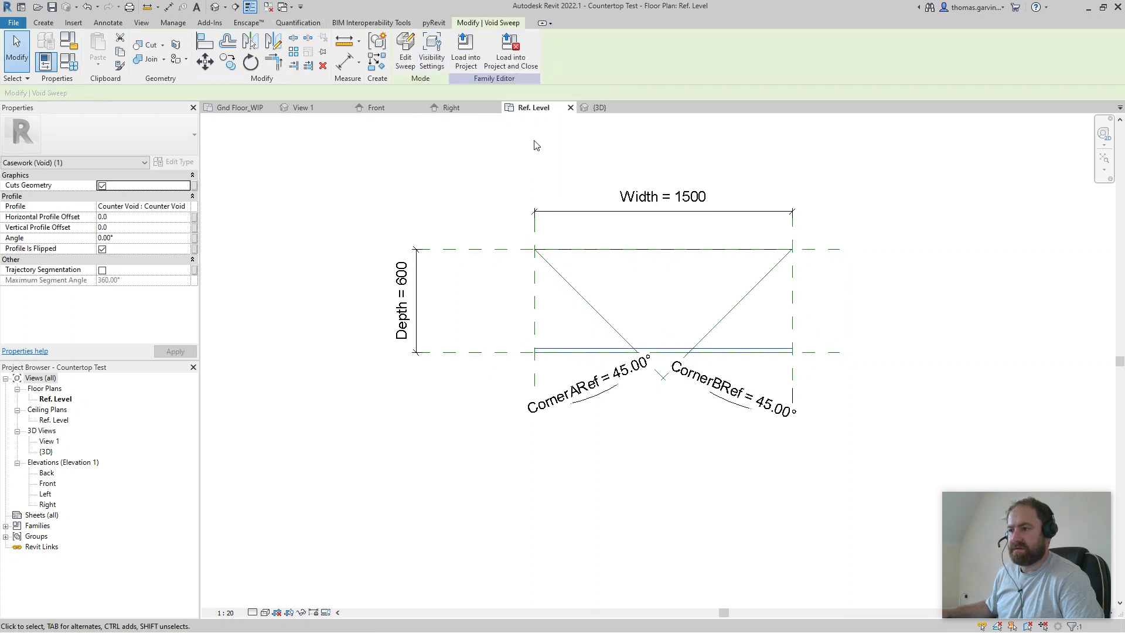
pyautogui.click(510, 50)
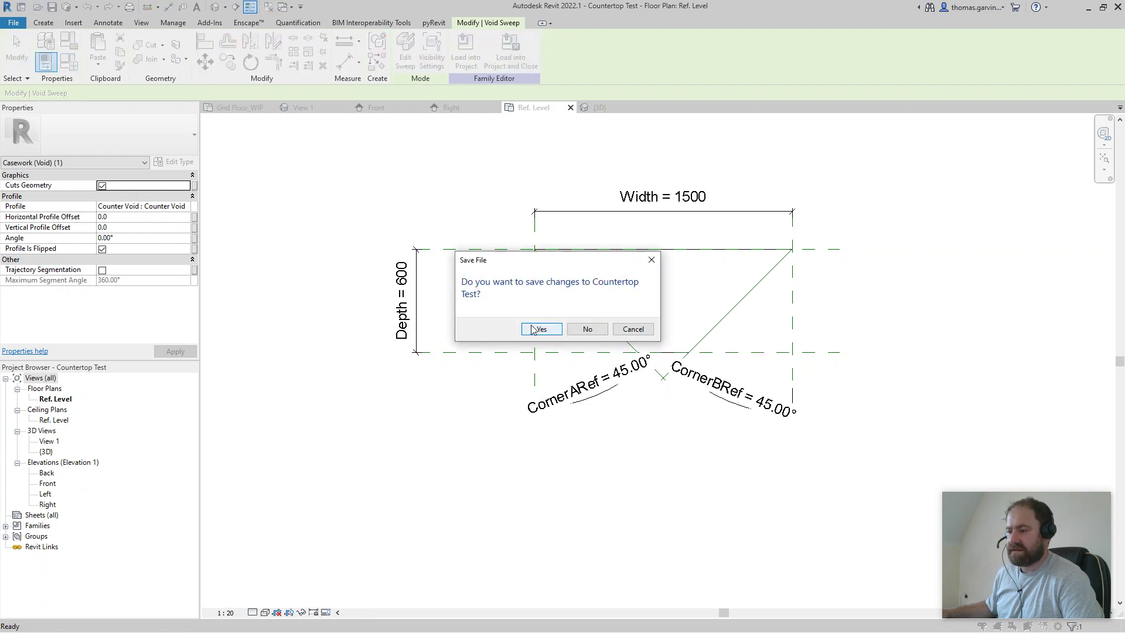
pyautogui.click(540, 329)
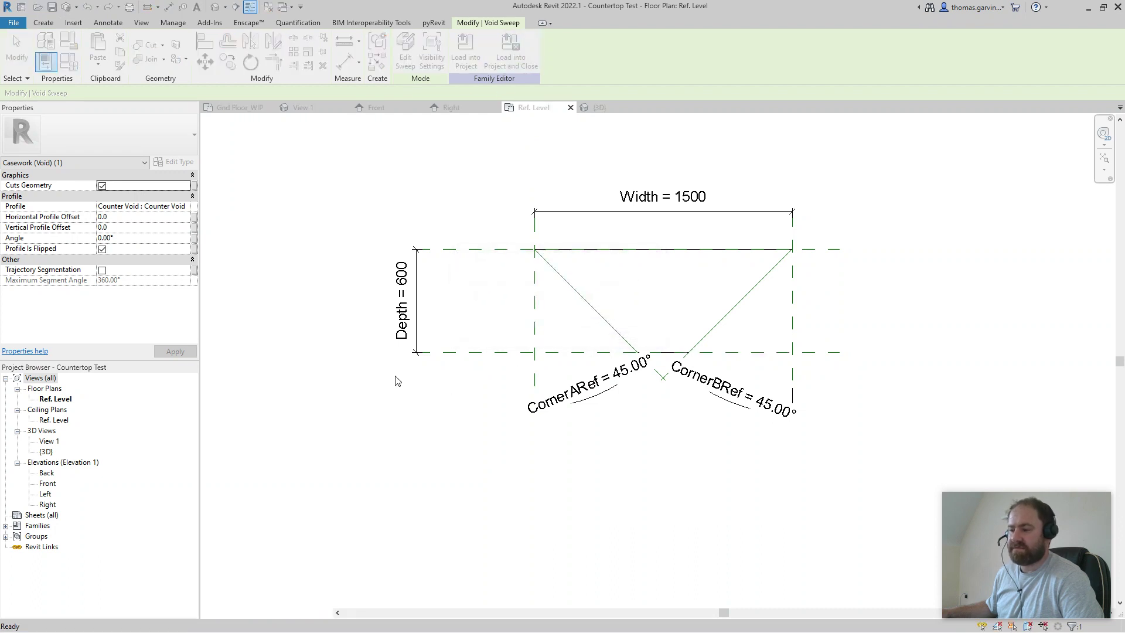
# Associate the Radius of the Counter Void profile type with a new type-based family parameter named Void Radius.
pyautogui.click(5, 526)
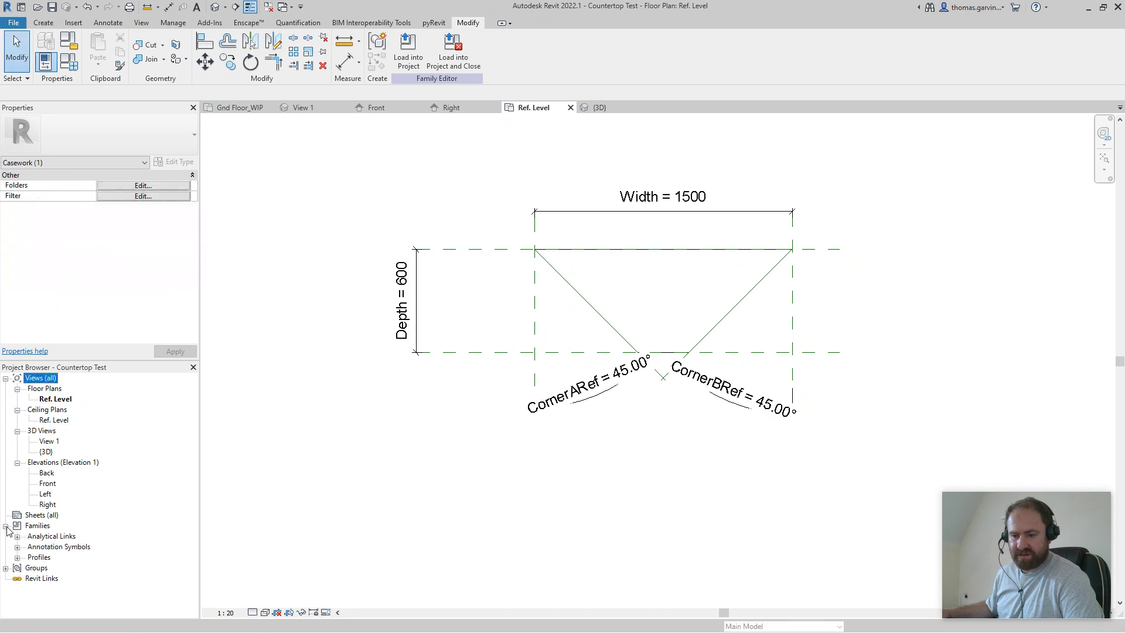
pyautogui.click(17, 557)
pyautogui.click(28, 568)
pyautogui.click(67, 579)
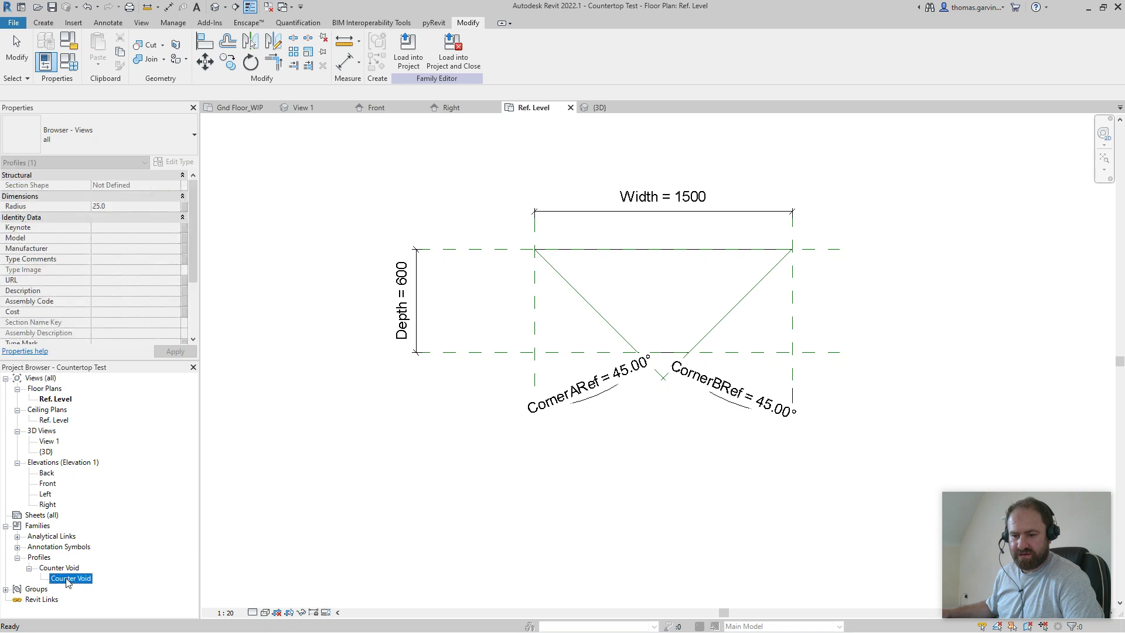
pyautogui.rightClick(65, 582)
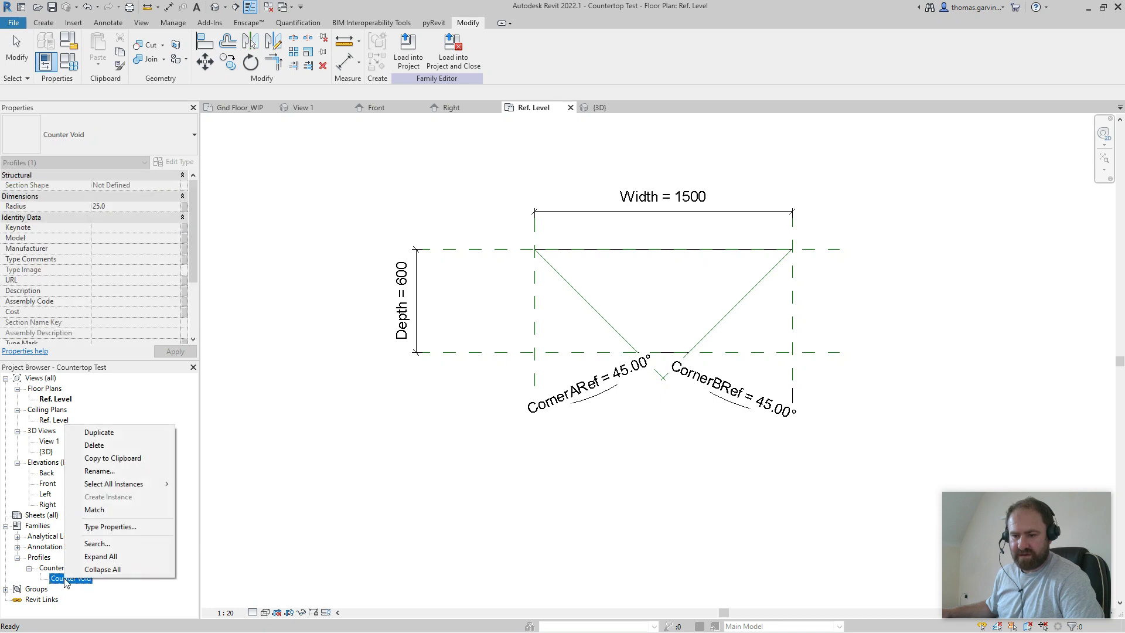
pyautogui.click(111, 527)
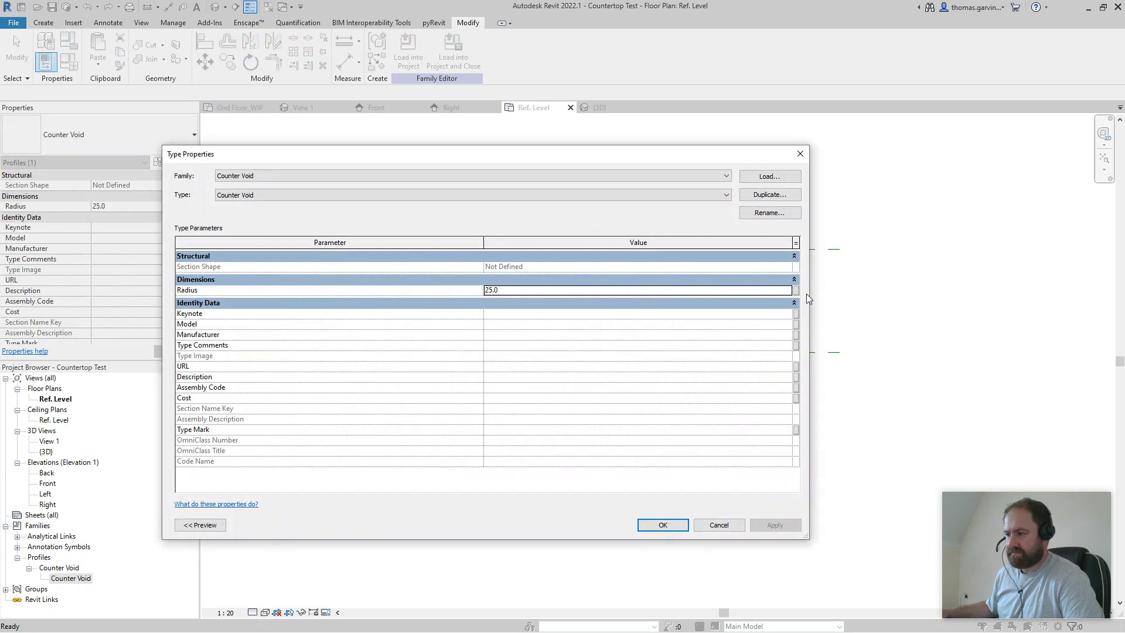
pyautogui.click(795, 291)
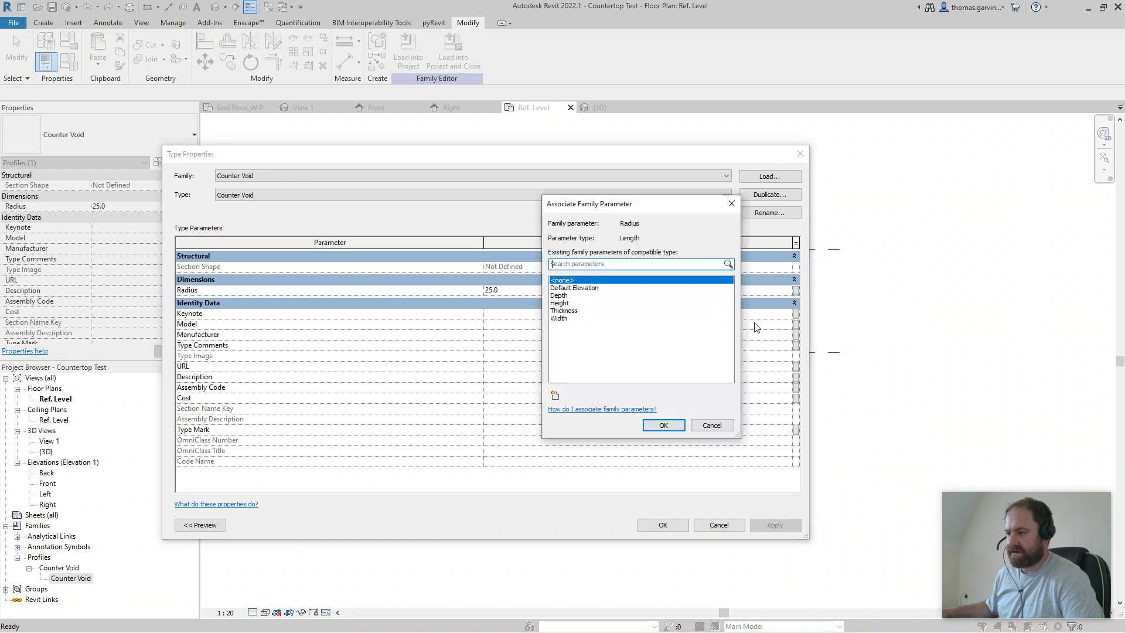
pyautogui.click(555, 396)
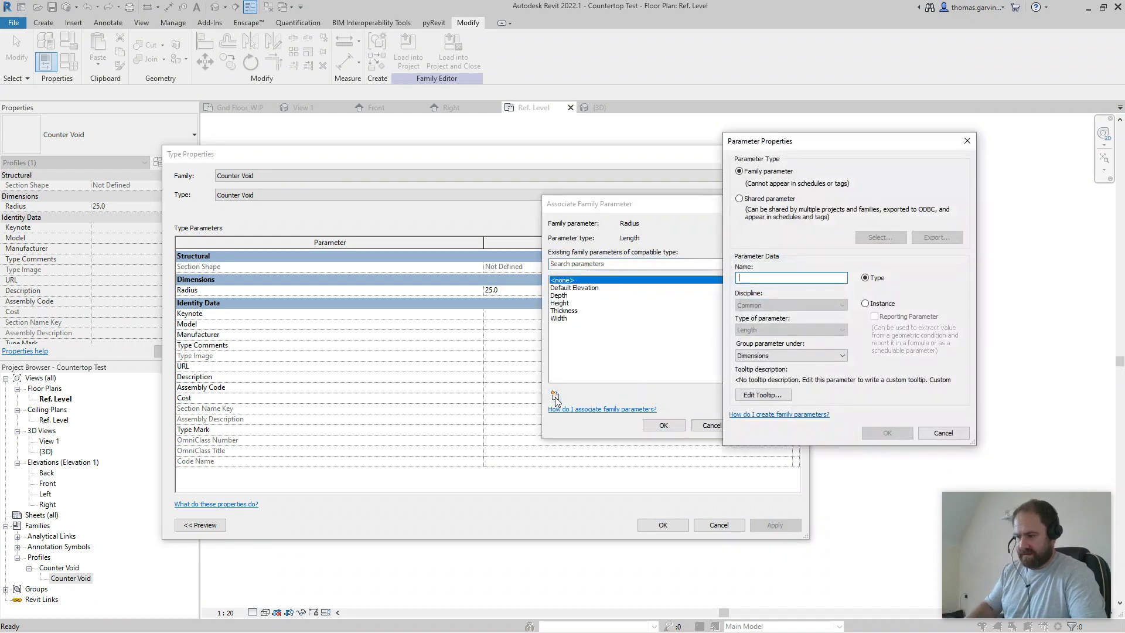
pyautogui.write('Void Radius')
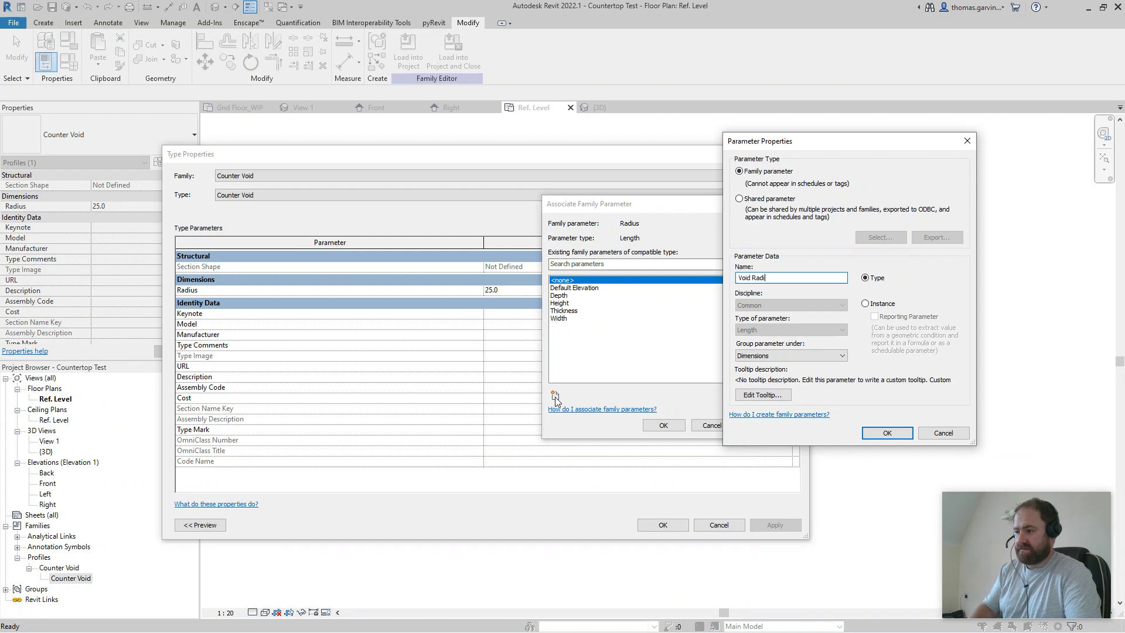
pyautogui.click(887, 433)
pyautogui.click(662, 424)
pyautogui.click(661, 524)
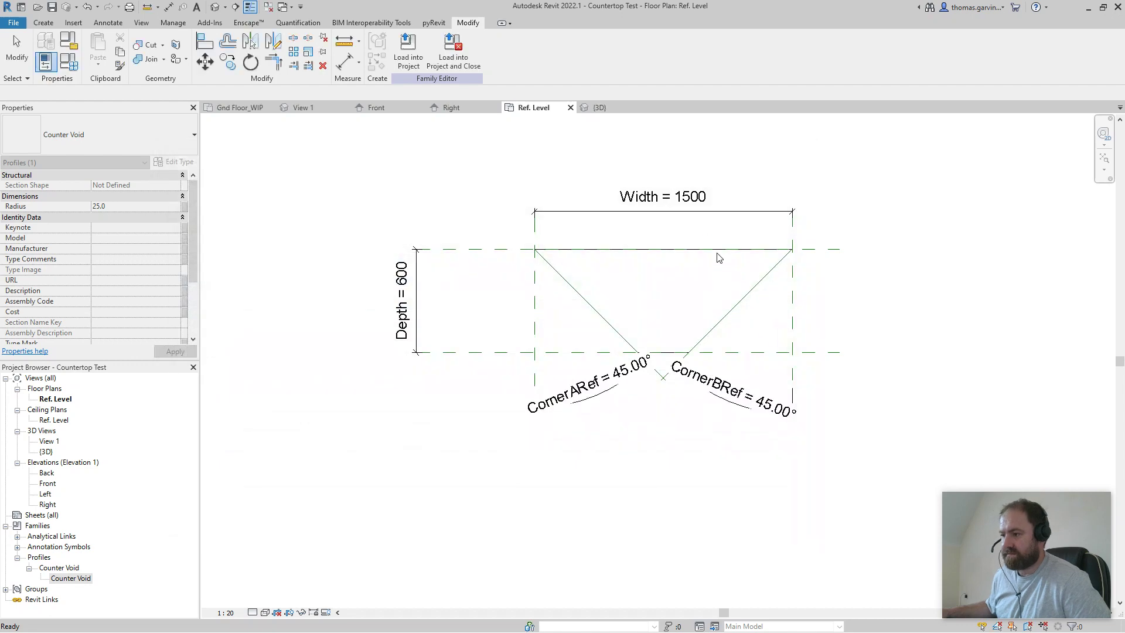
# Save the Countertop Test family, load it into the Simple Building project and close the family.
pyautogui.click(69, 61)
pyautogui.press('Escape')
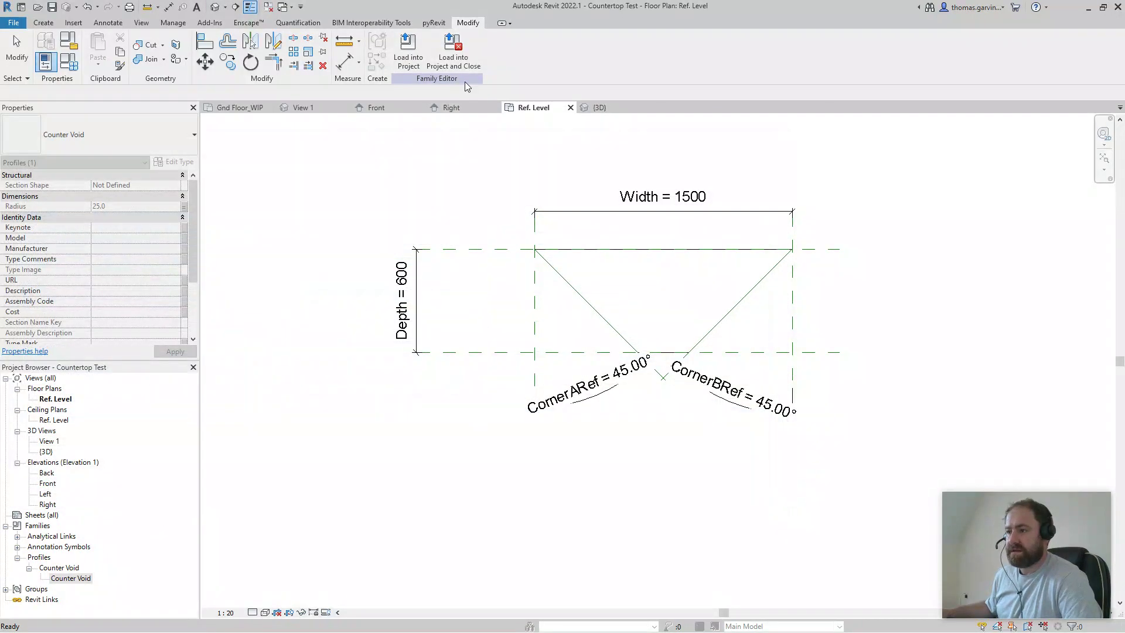
pyautogui.click(454, 55)
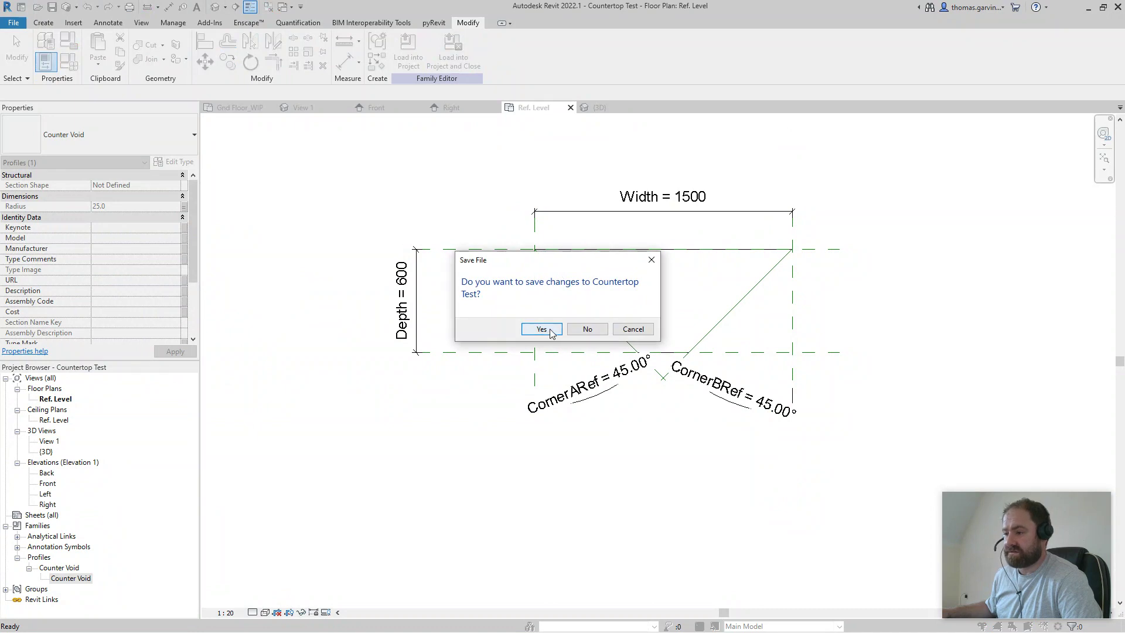
pyautogui.click(550, 331)
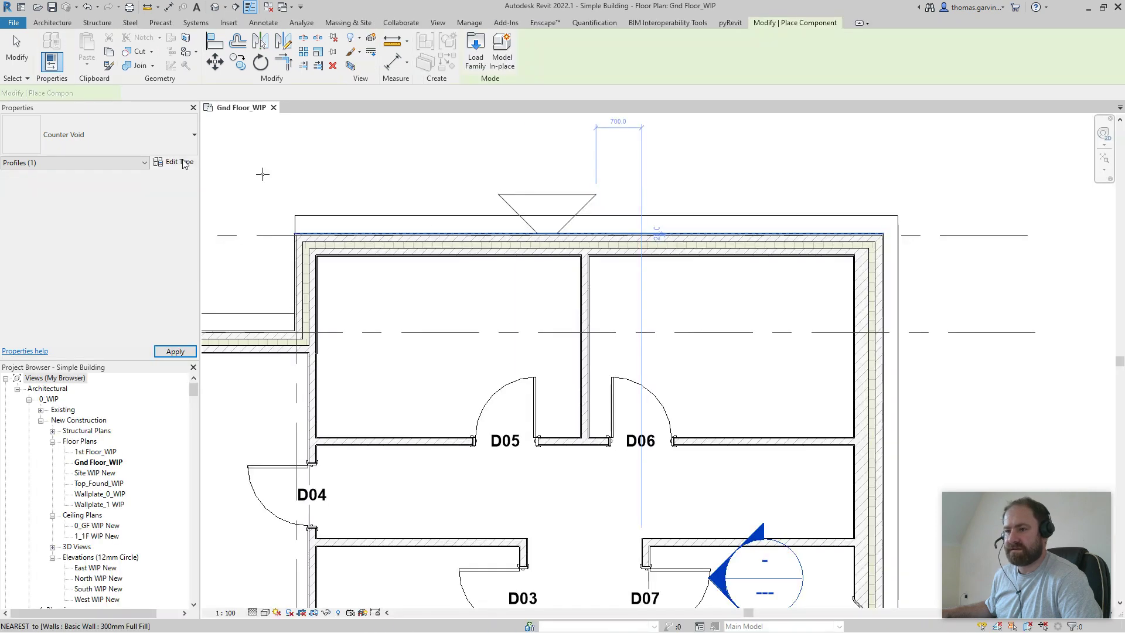
# Place one Countertop Test instance in the room above door D05 on the Gnd Floor_WIP plan.
pyautogui.scroll(2, 325, 271)
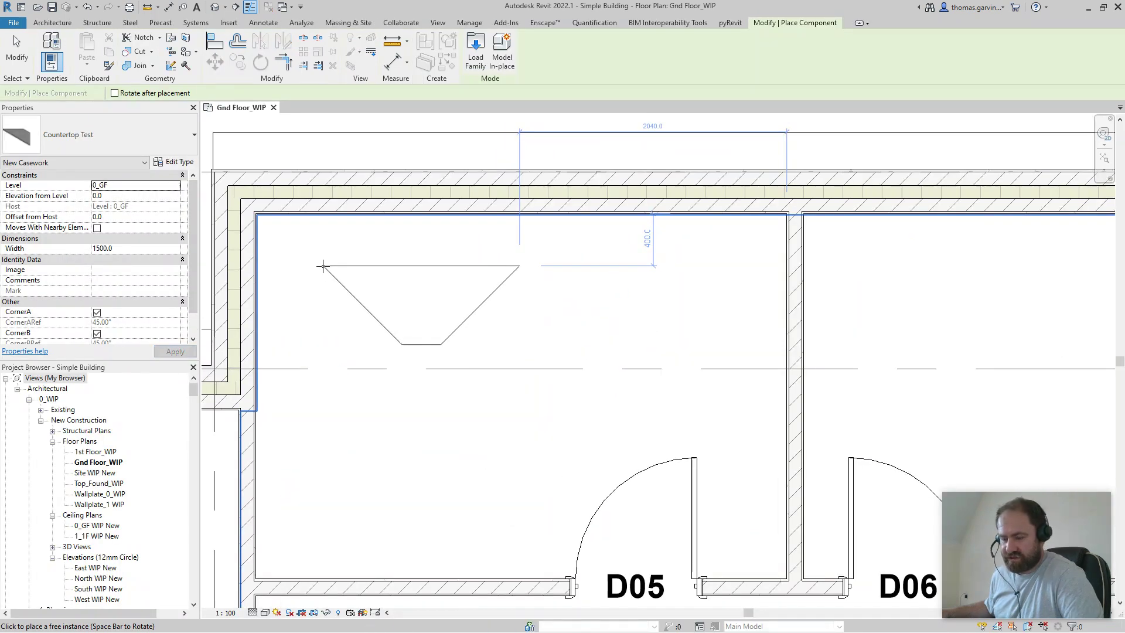
pyautogui.click(322, 267)
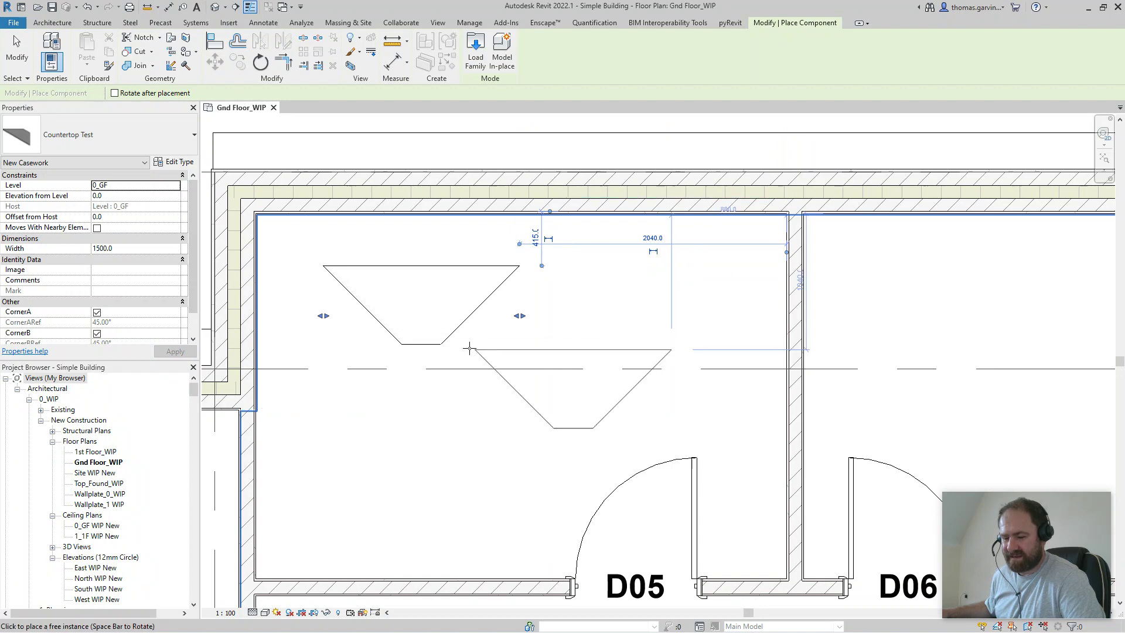
pyautogui.press('Escape')
pyautogui.press('Escape')
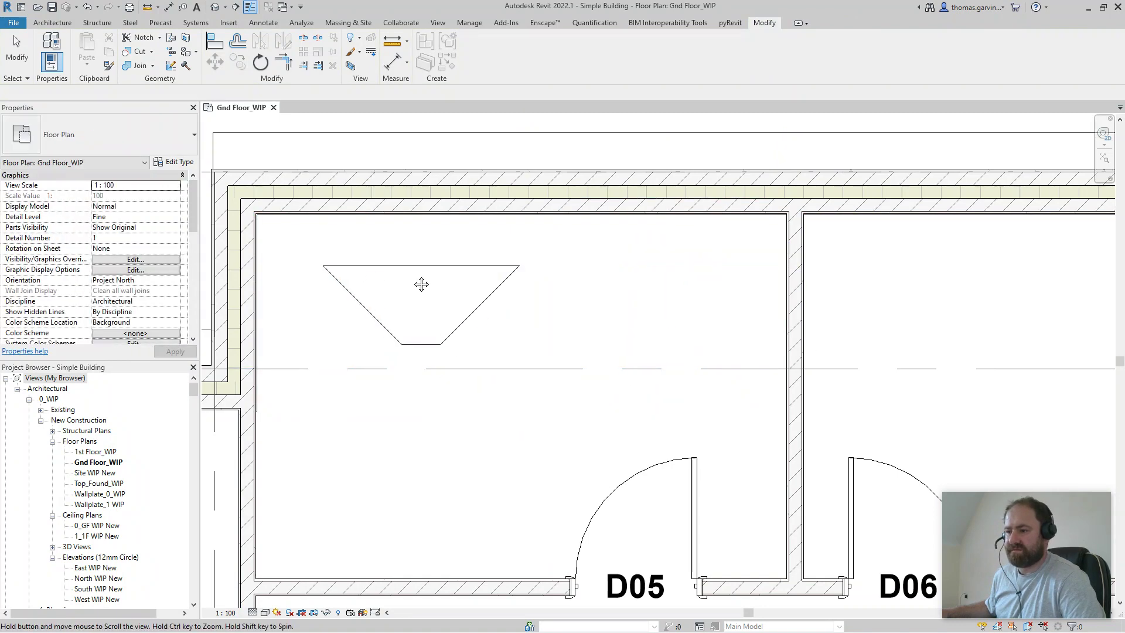
# Align and lock the countertop's west end to the finish face of the west wall in the D05 room.
pyautogui.moveTo(494, 283); pyautogui.dragTo(701, 293, button='middle')
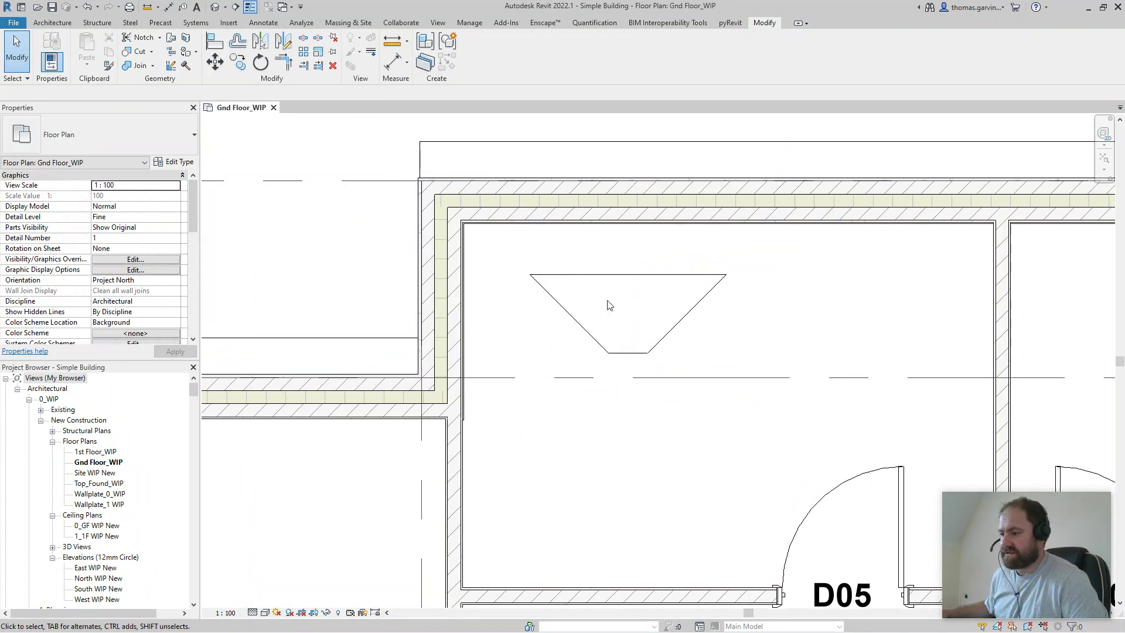
pyautogui.click(586, 281)
pyautogui.press('a')
pyautogui.press('l')
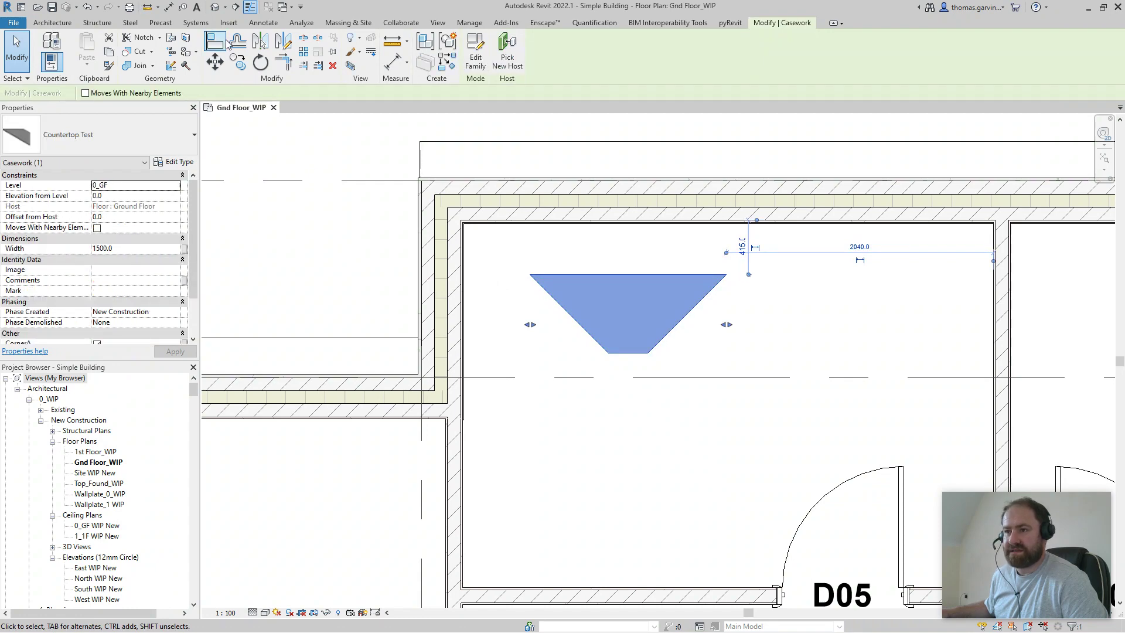
pyautogui.scroll(4, 505, 271)
pyautogui.scroll(1, 505, 270)
pyautogui.click(519, 283)
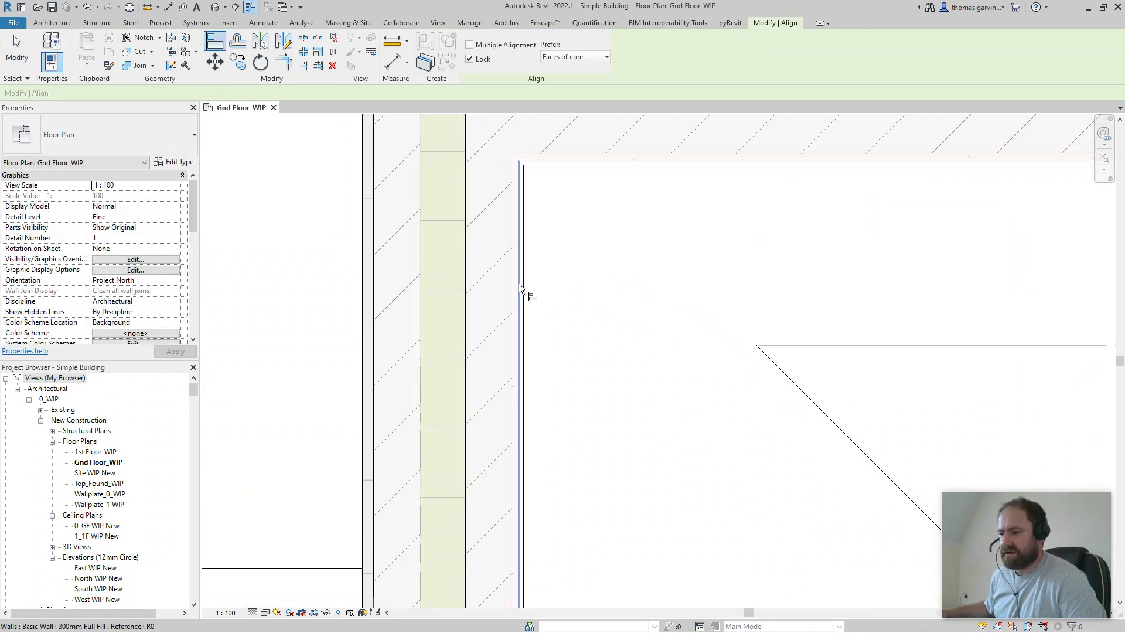
pyautogui.click(758, 385)
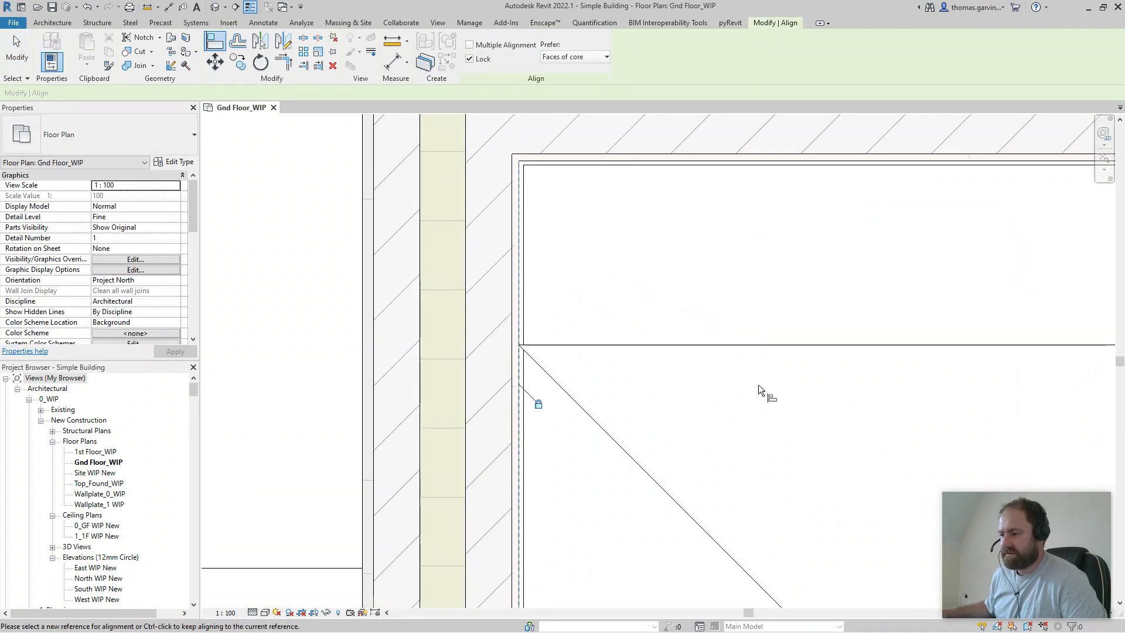
# Align and lock the countertop's back edge to the room-side finish face of the north wall.
pyautogui.click(635, 161)
pyautogui.click(667, 347)
pyautogui.scroll(-4, 668, 357)
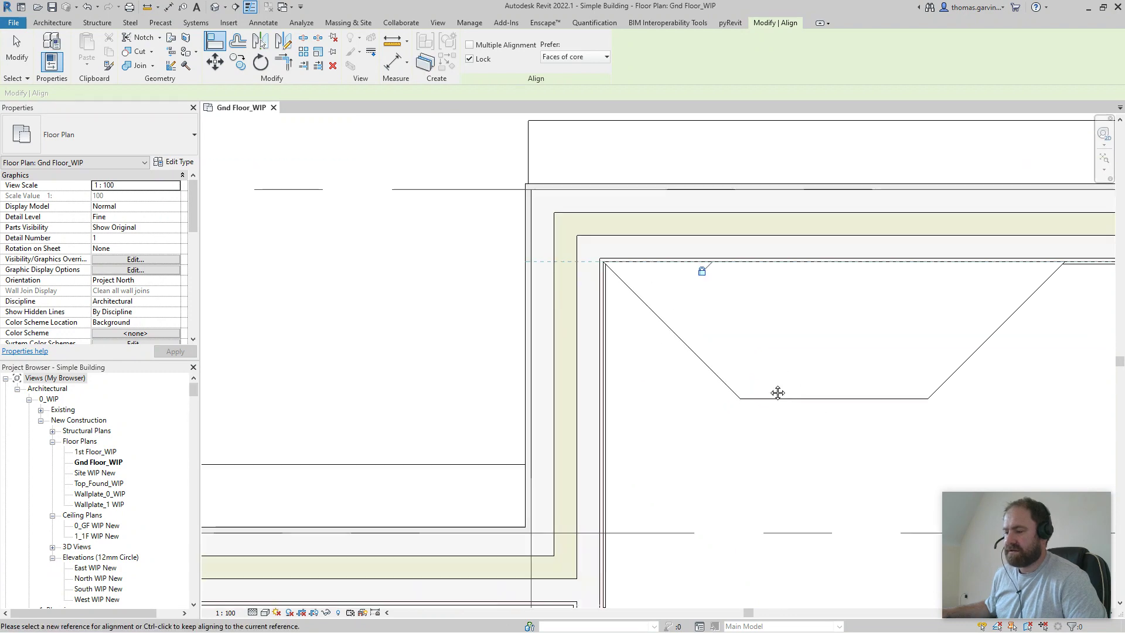
pyautogui.press('Escape')
pyautogui.press('Escape')
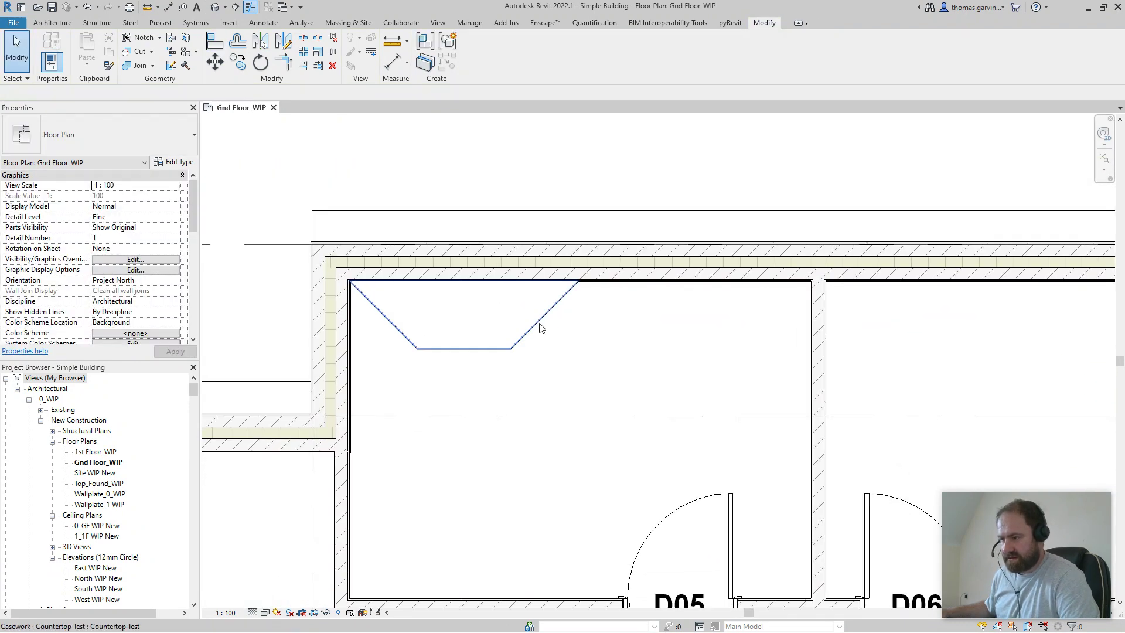
# Stretch the countertop's east end, then align and lock it to the finish face of the partition between the D05 and D06 rooms.
pyautogui.click(579, 329)
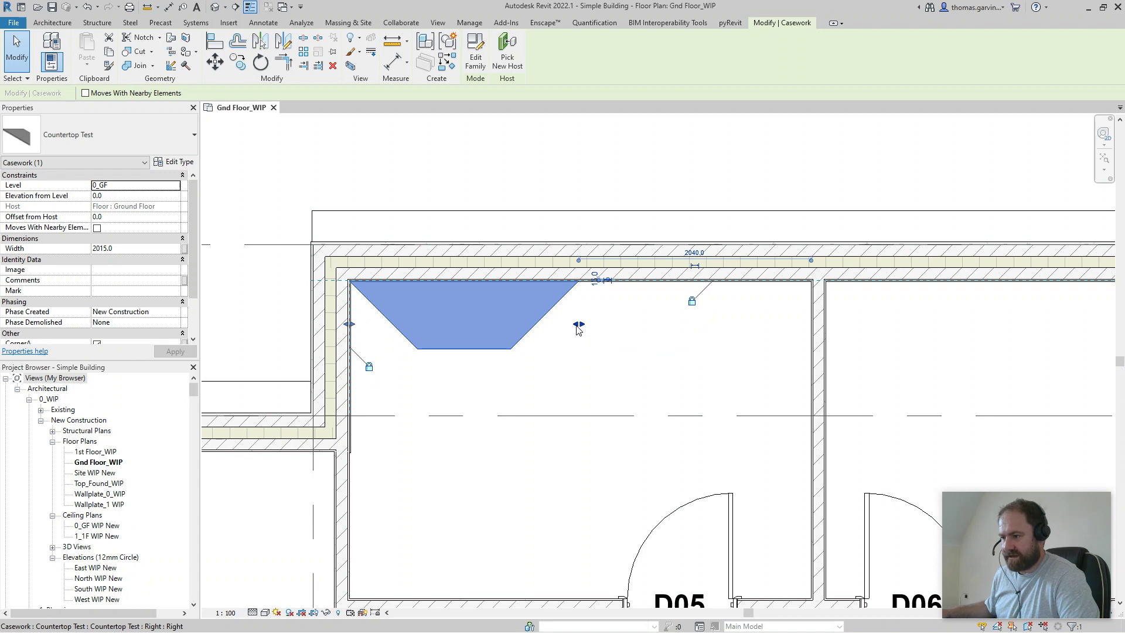
pyautogui.moveTo(580, 324); pyautogui.dragTo(620, 324)
pyautogui.click(207, 41)
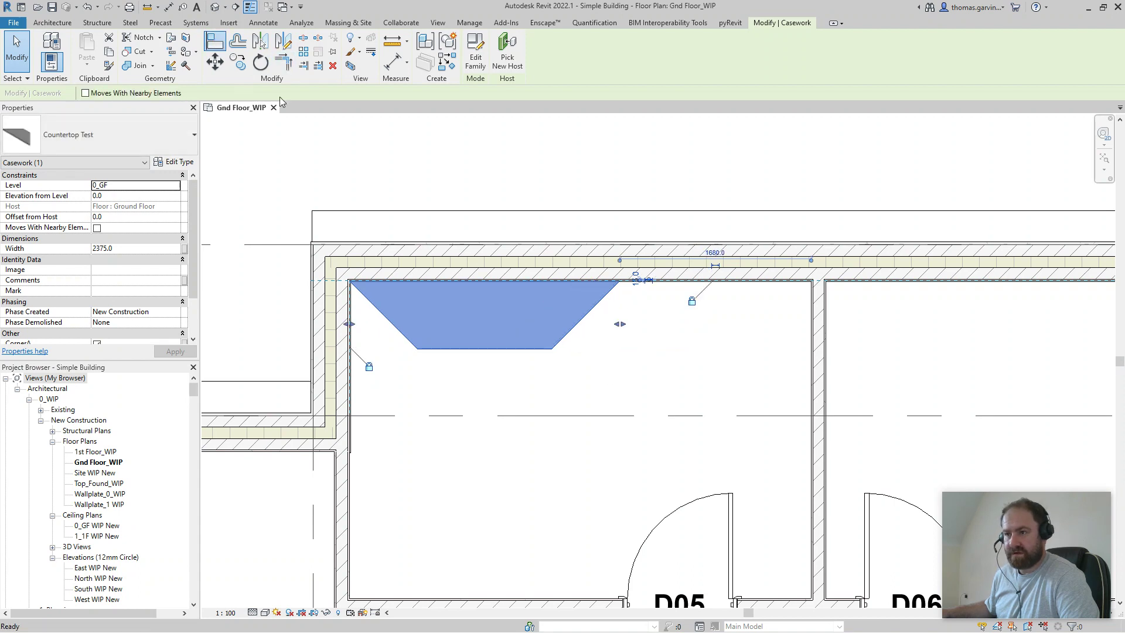
pyautogui.scroll(3, 768, 343)
pyautogui.click(864, 335)
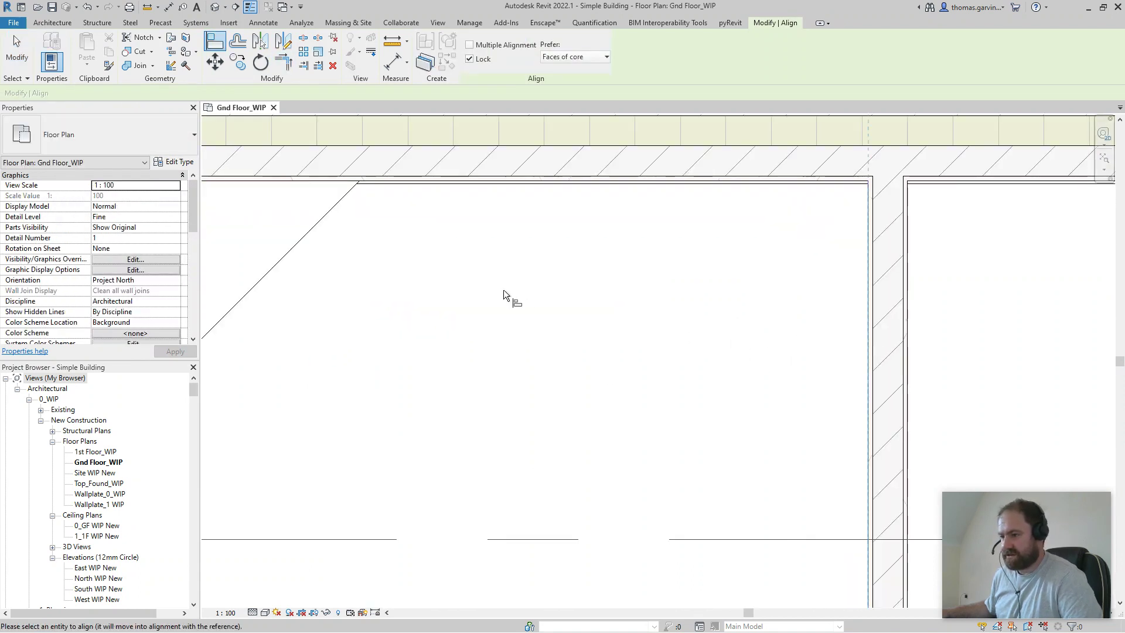
pyautogui.click(361, 251)
pyautogui.scroll(-4, 645, 352)
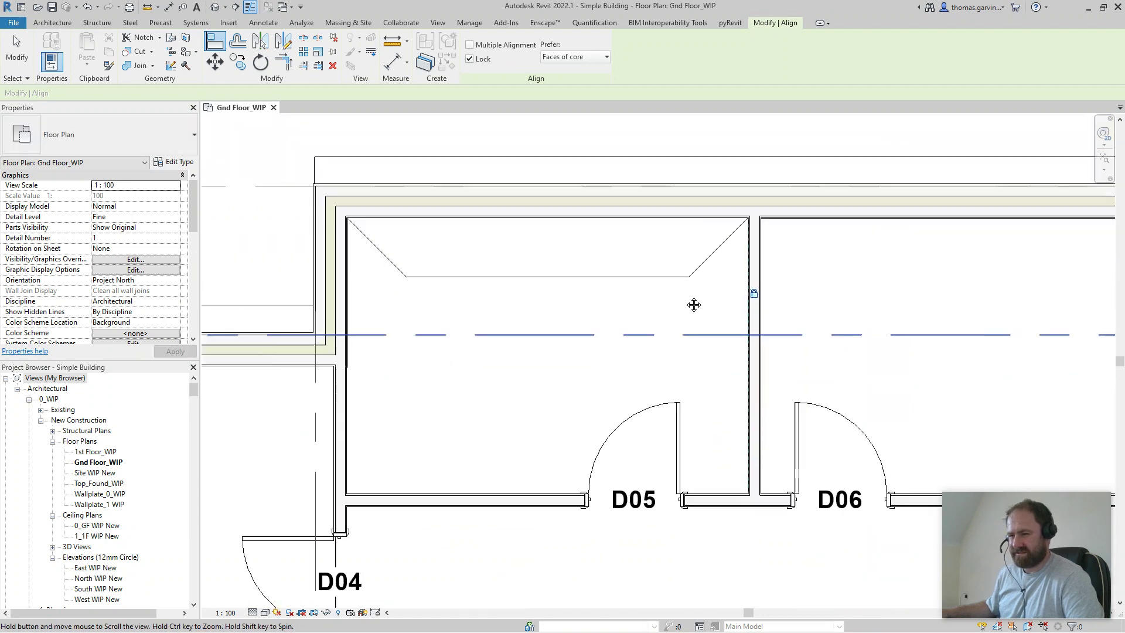
pyautogui.press('Escape')
pyautogui.press('Escape')
# Place a second, rotated Countertop Test beside the D05/D06 partition, and align and lock its back edge to the partition's finish face.
pyautogui.click(564, 239)
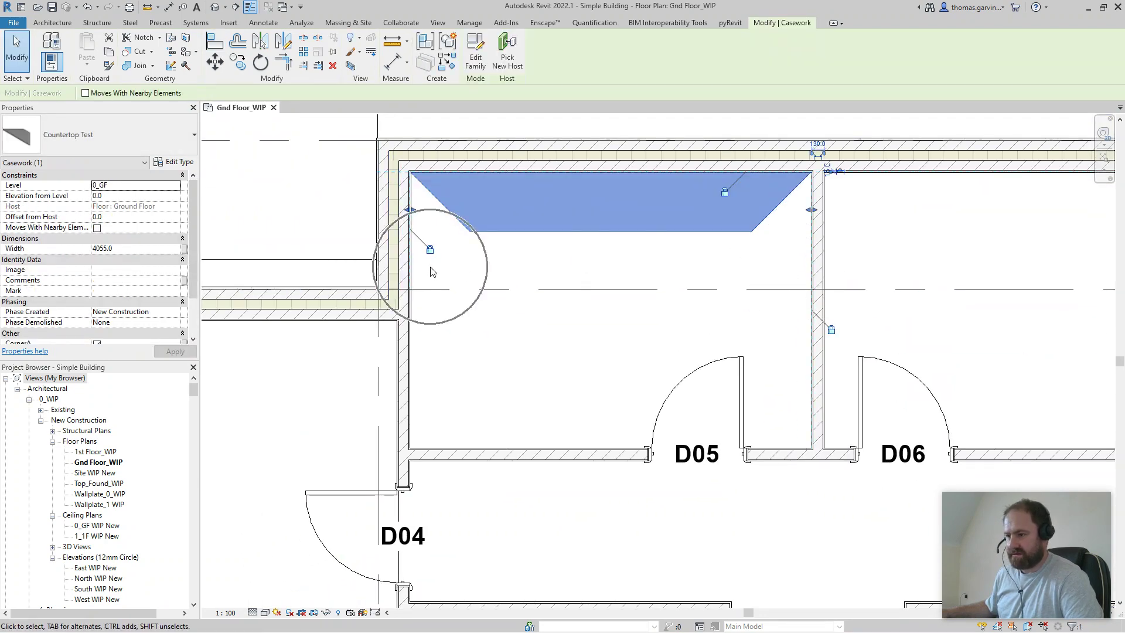
pyautogui.click(455, 69)
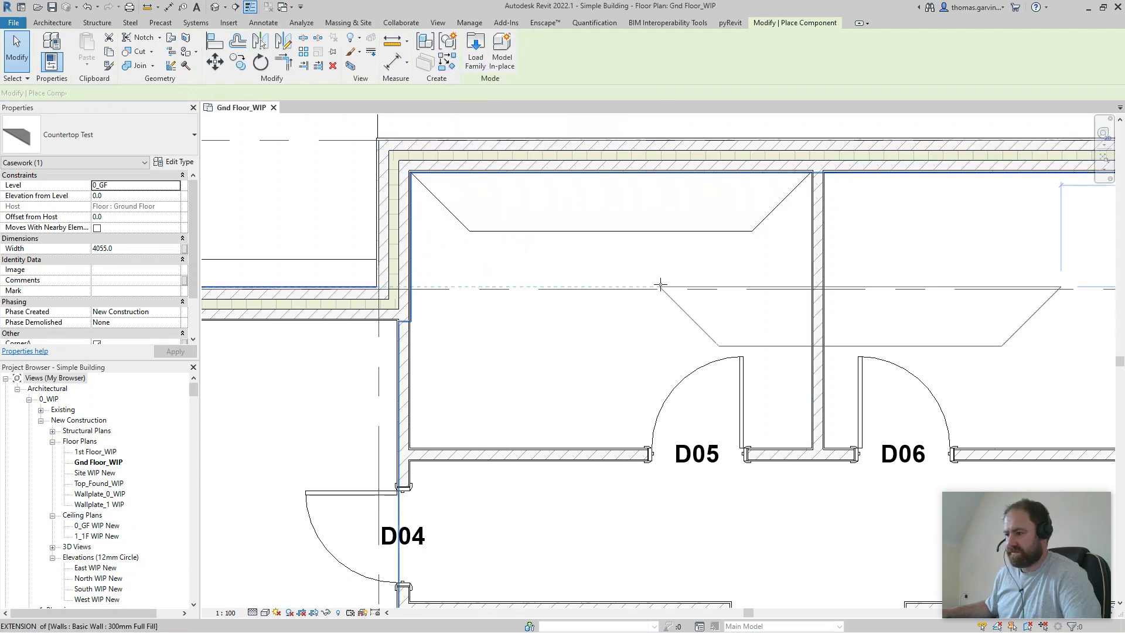
pyautogui.click(786, 245)
pyautogui.click(211, 41)
pyautogui.scroll(2, 845, 156)
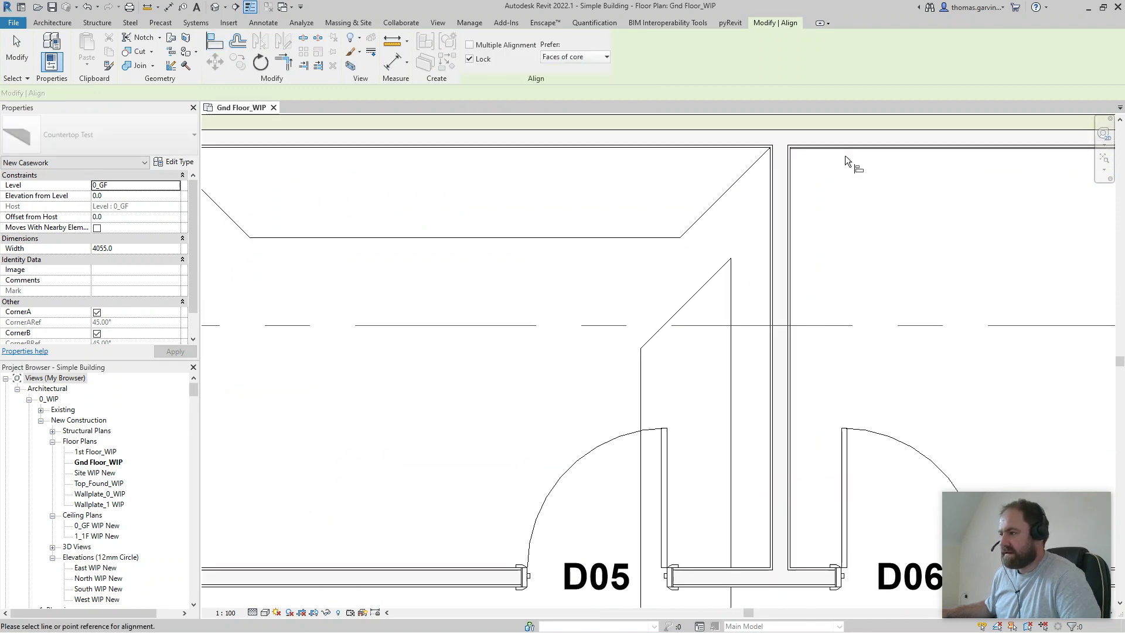
pyautogui.click(766, 280)
pyautogui.click(732, 304)
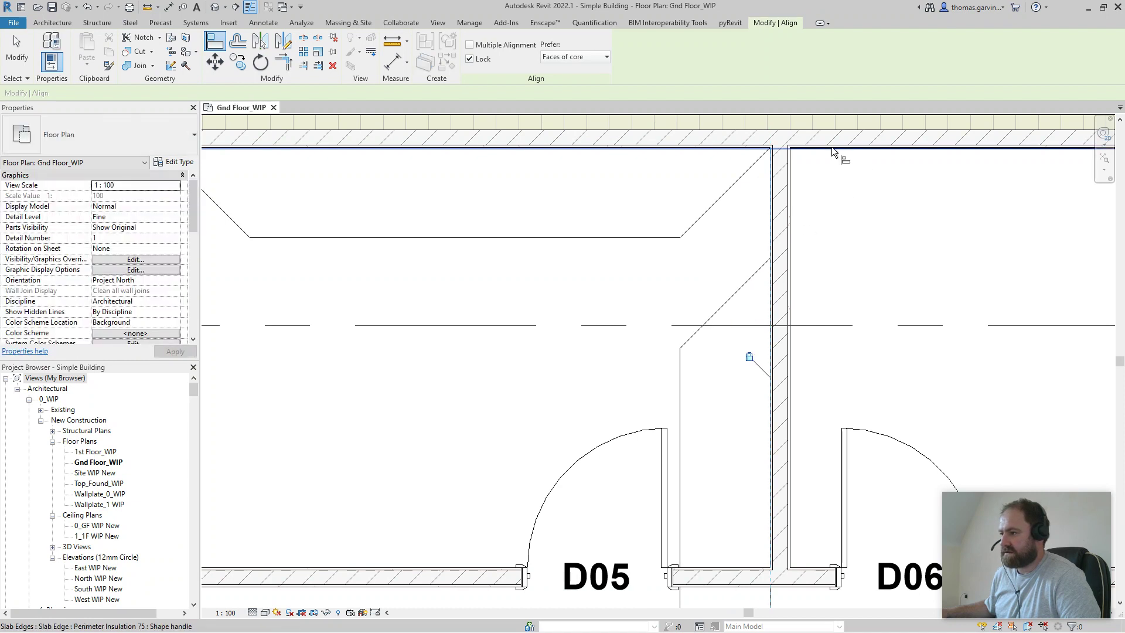
# Align and lock the second countertop's north end to the north wall face so it meets the first countertop's angled corner.
pyautogui.scroll(4, 832, 151)
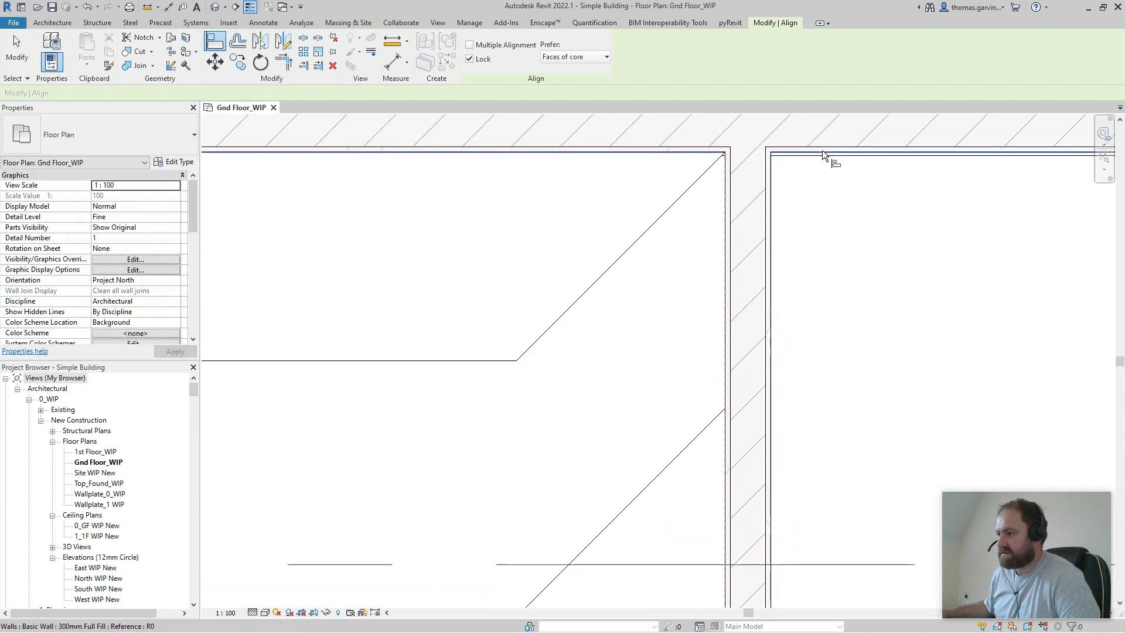
pyautogui.press('Escape')
pyautogui.press('Escape')
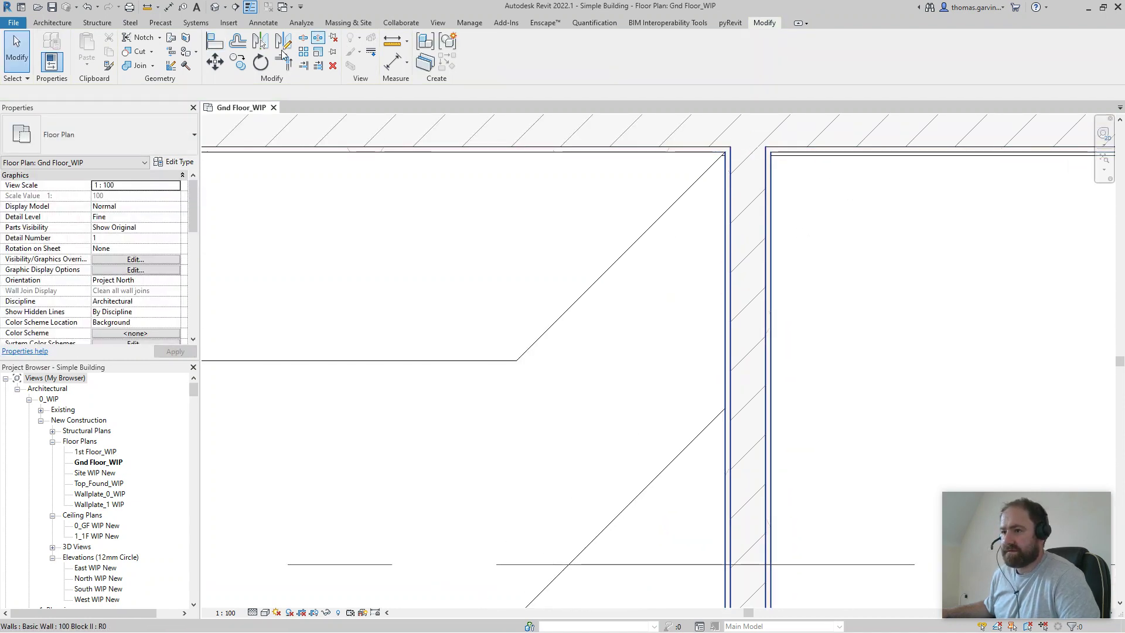
pyautogui.click(215, 44)
pyautogui.click(890, 153)
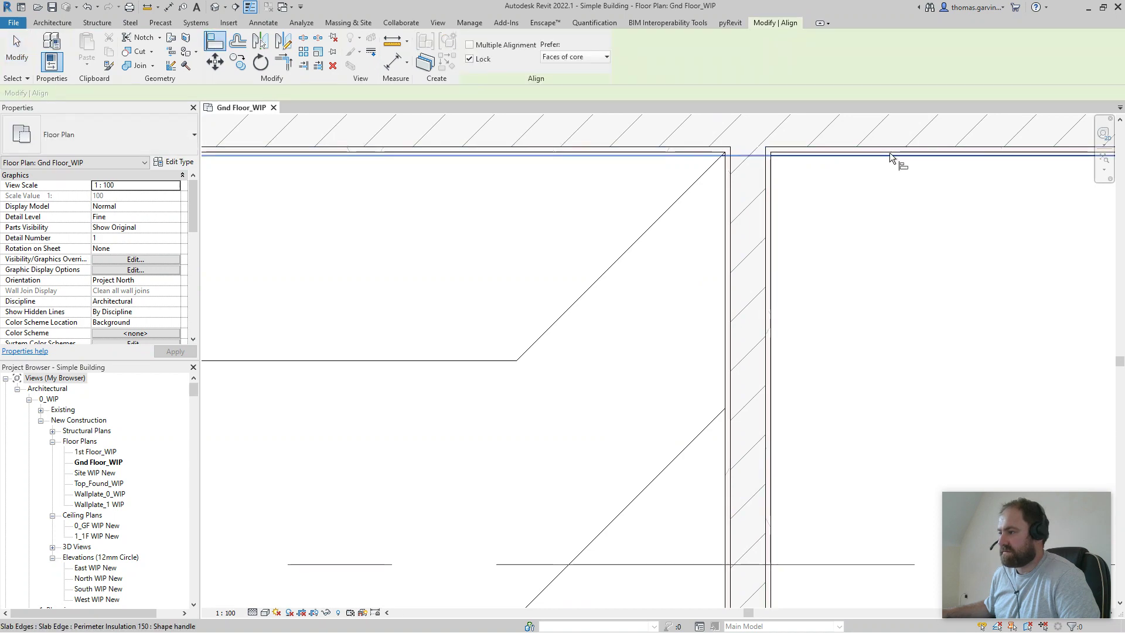
pyautogui.scroll(-3, 692, 421)
pyautogui.click(683, 412)
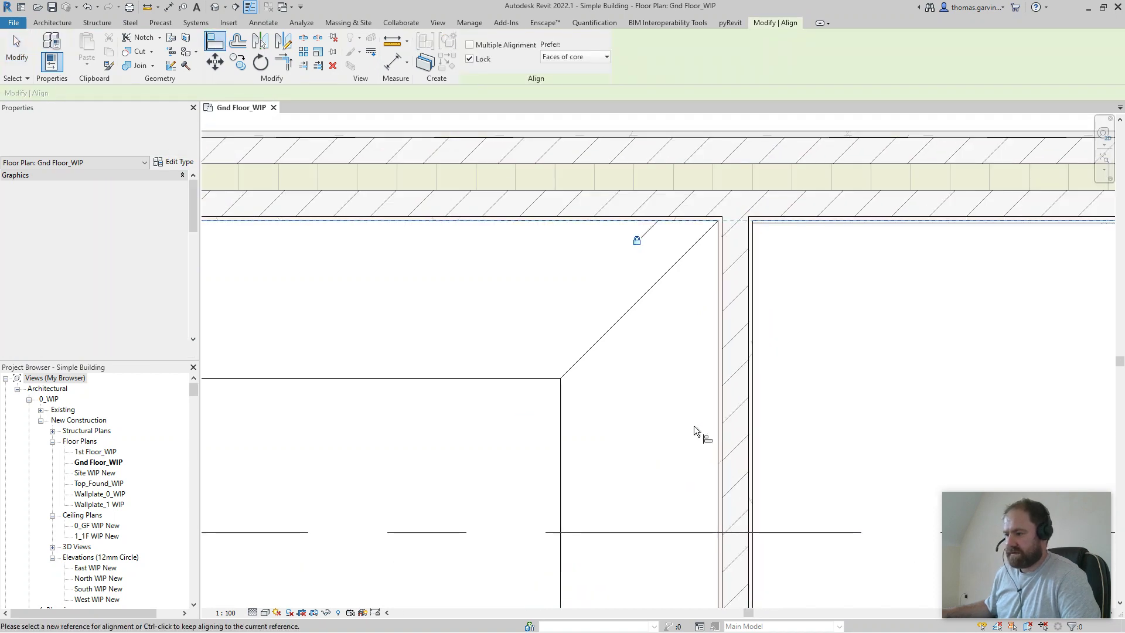
pyautogui.scroll(2, 810, 421)
pyautogui.scroll(-3, 809, 420)
pyautogui.press('Escape')
pyautogui.press('Escape')
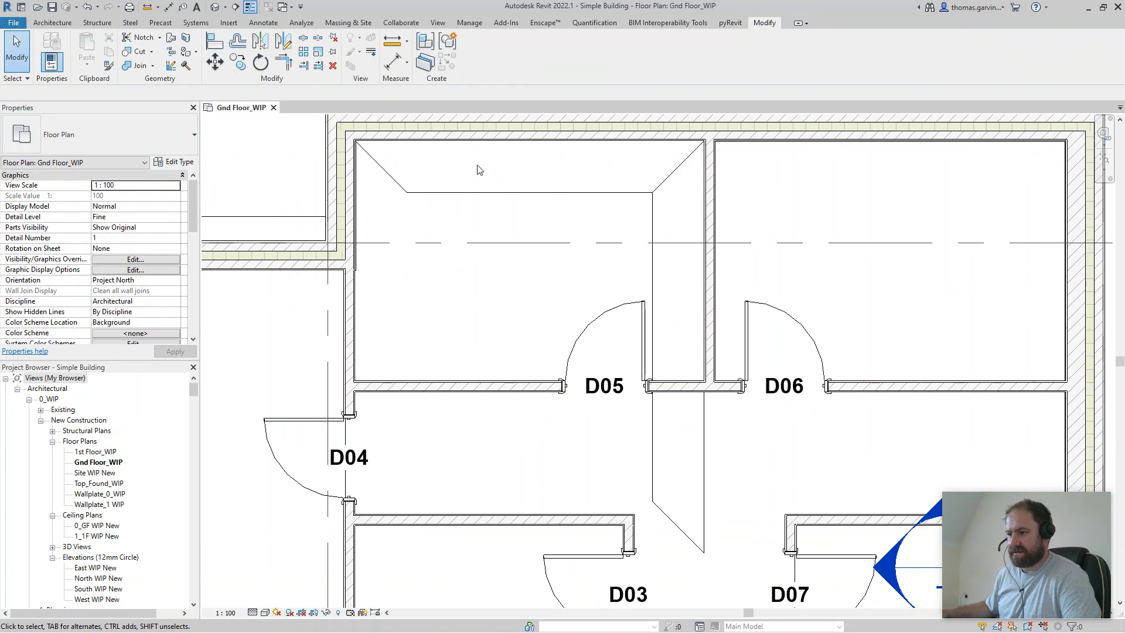
# Align and lock the second countertop's south end to the room-side face of the wall containing door D05.
pyautogui.press('a')
pyautogui.press('l')
pyautogui.scroll(3, 507, 382)
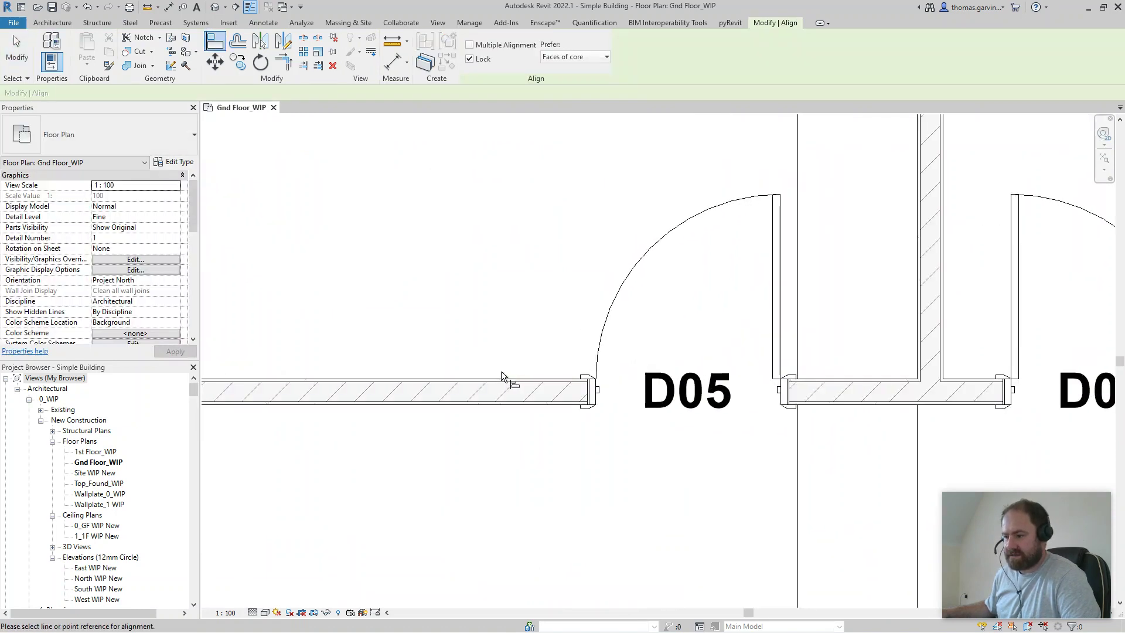
pyautogui.click(538, 400)
pyautogui.scroll(-3, 539, 401)
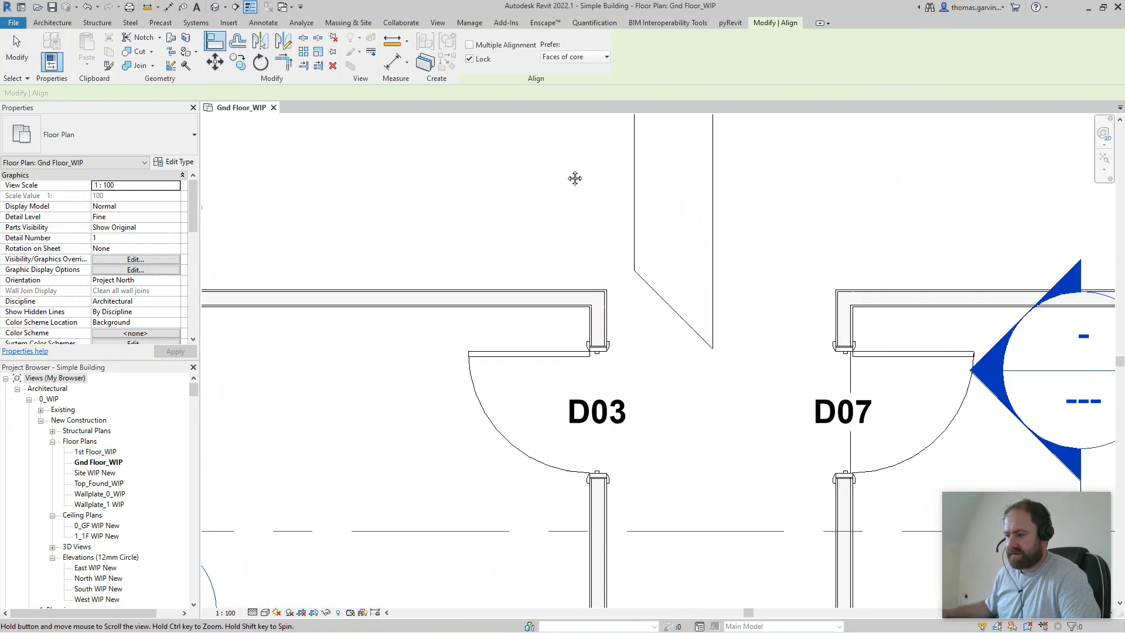
pyautogui.click(683, 335)
pyautogui.scroll(-2, 683, 336)
pyautogui.moveTo(669, 199); pyautogui.dragTo(714, 433, button='middle')
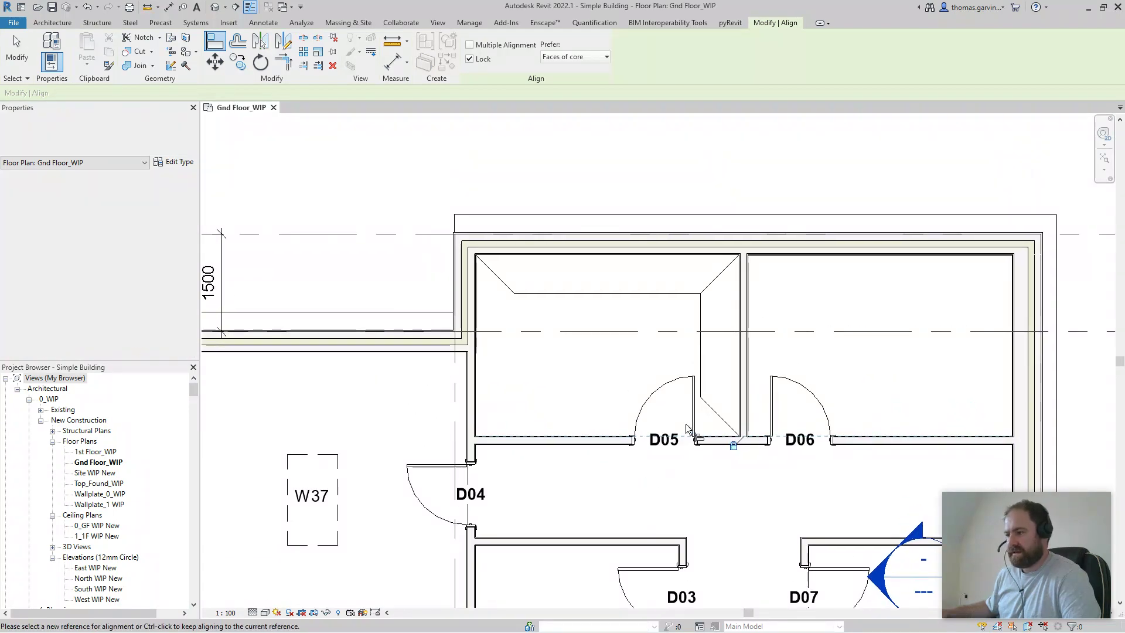
pyautogui.press('Escape')
pyautogui.press('Escape')
# Turn off CornerB on the countertop along the partition to square its end beside door D05.
pyautogui.click(714, 433)
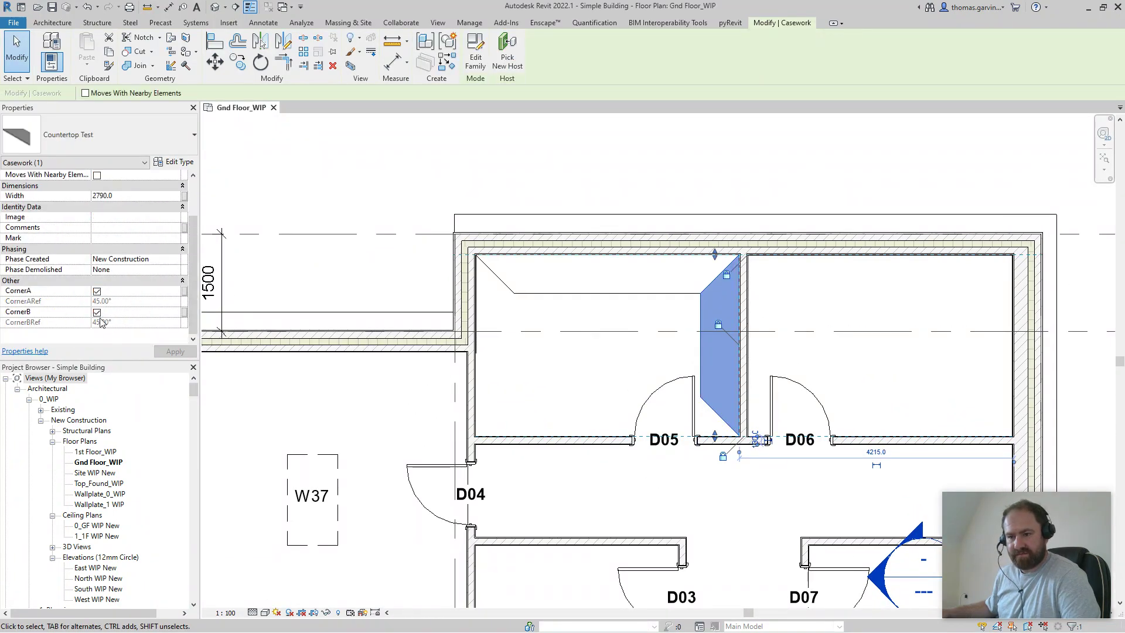
pyautogui.click(97, 312)
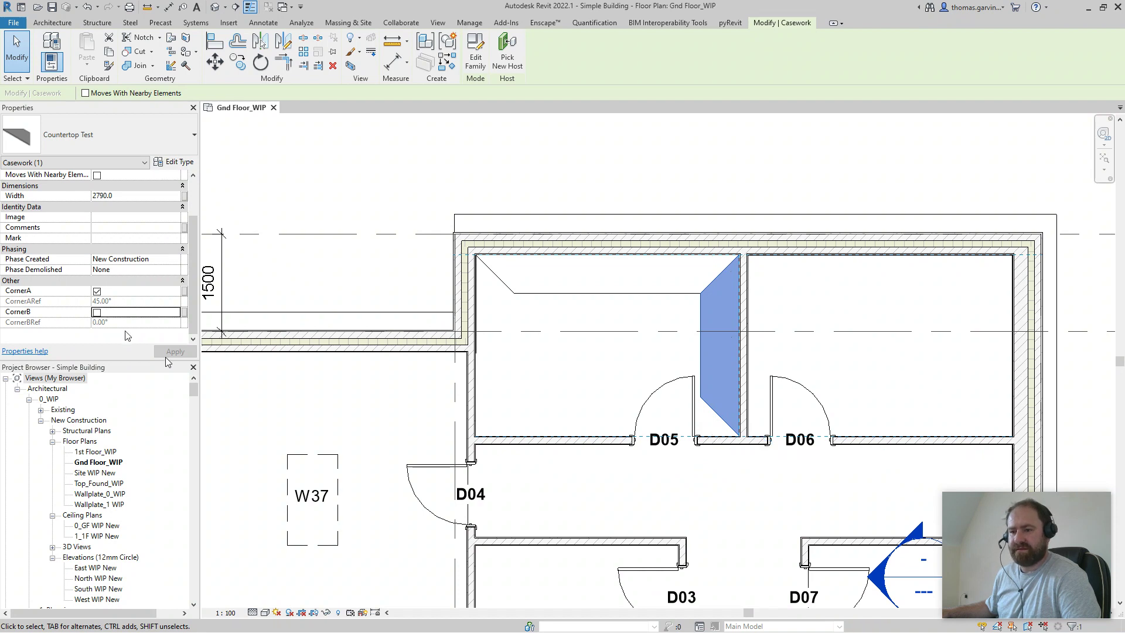
pyautogui.click(176, 353)
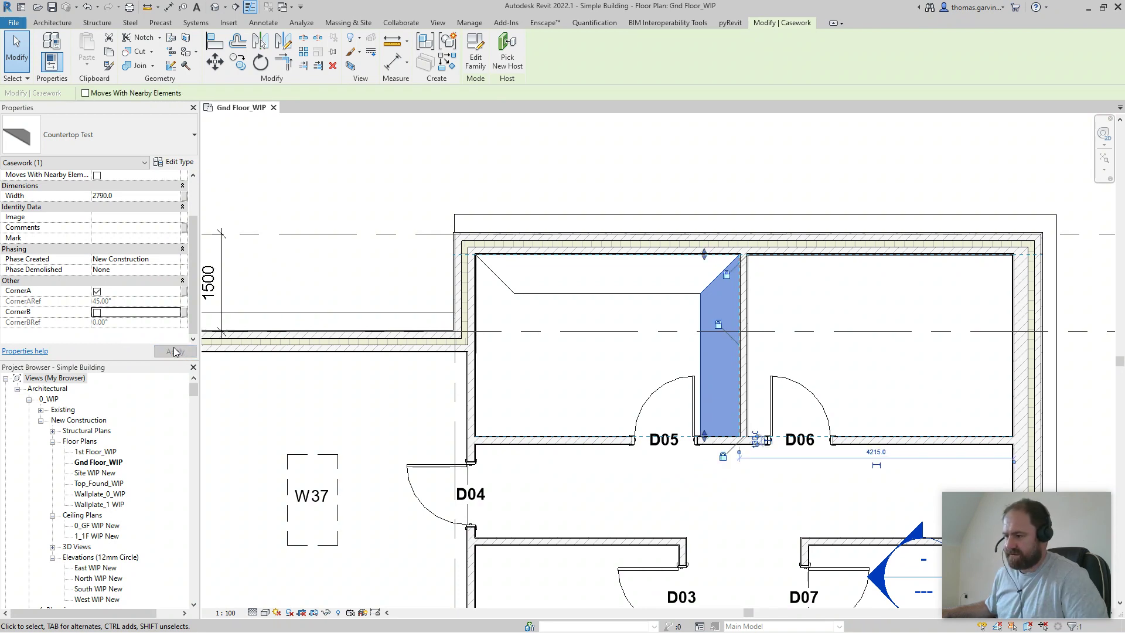
# Turn off CornerA on the countertop along the north wall to square its west end.
pyautogui.click(555, 292)
pyautogui.click(97, 292)
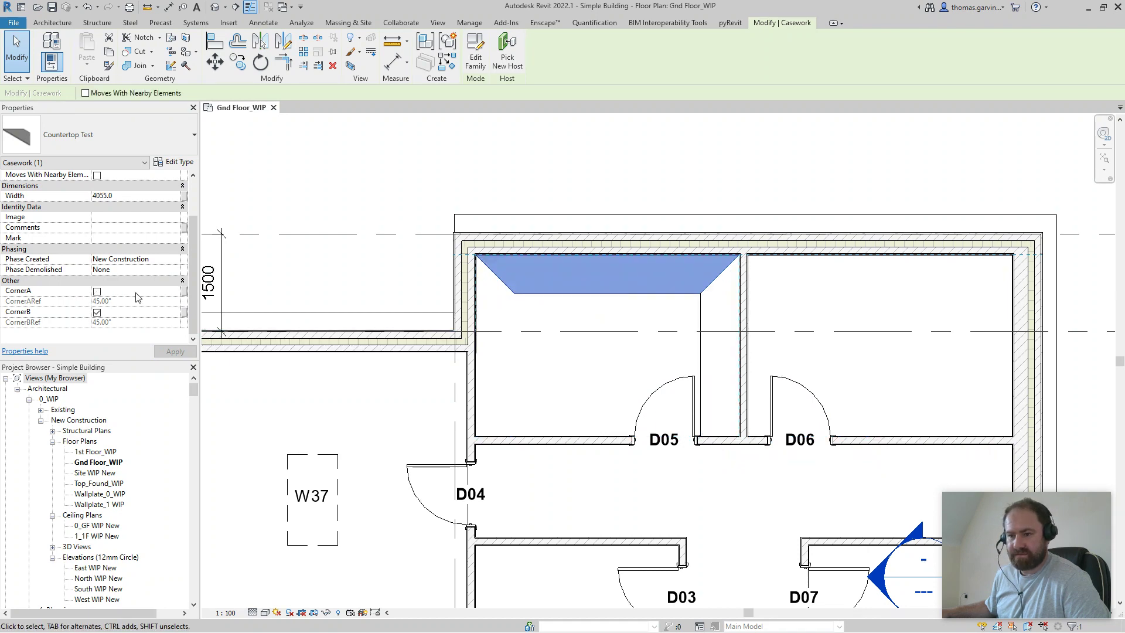
pyautogui.click(631, 367)
pyautogui.scroll(-2, 631, 367)
pyautogui.moveTo(631, 368); pyautogui.dragTo(489, 382, button='middle')
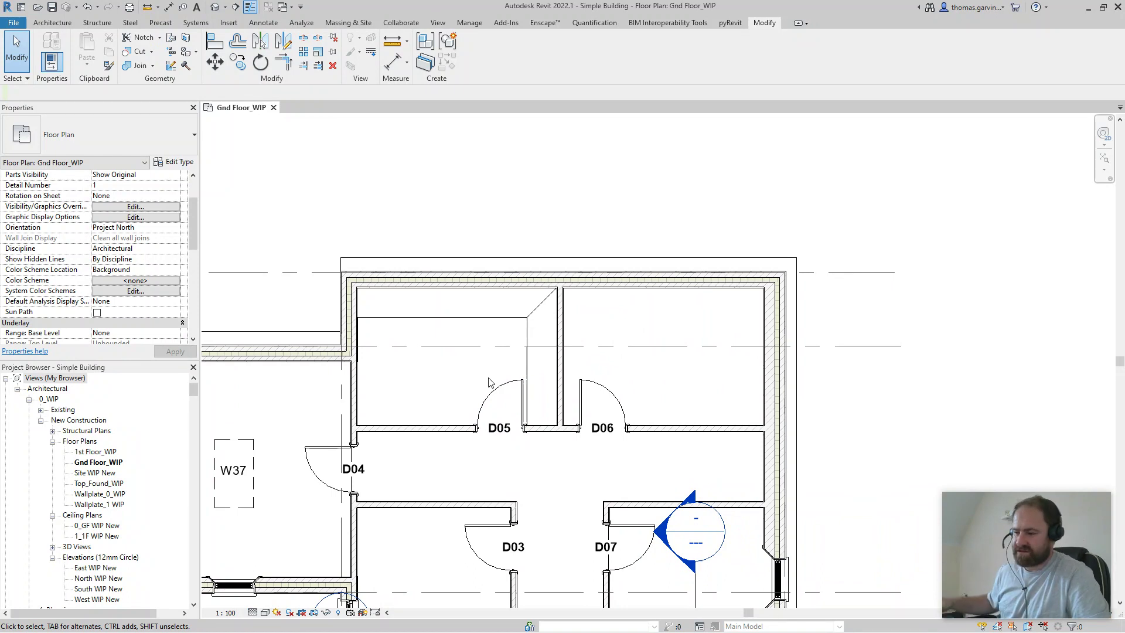
pyautogui.click(419, 323)
pyautogui.moveTo(480, 417); pyautogui.dragTo(595, 278, button='middle')
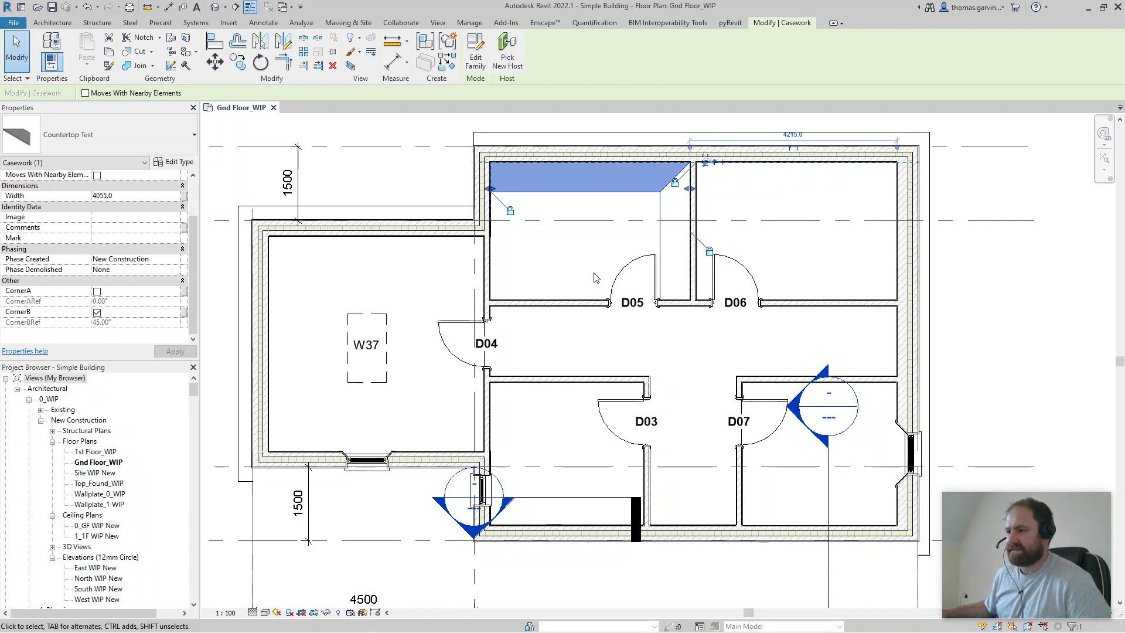
pyautogui.moveTo(620, 244); pyautogui.dragTo(564, 304, button='middle')
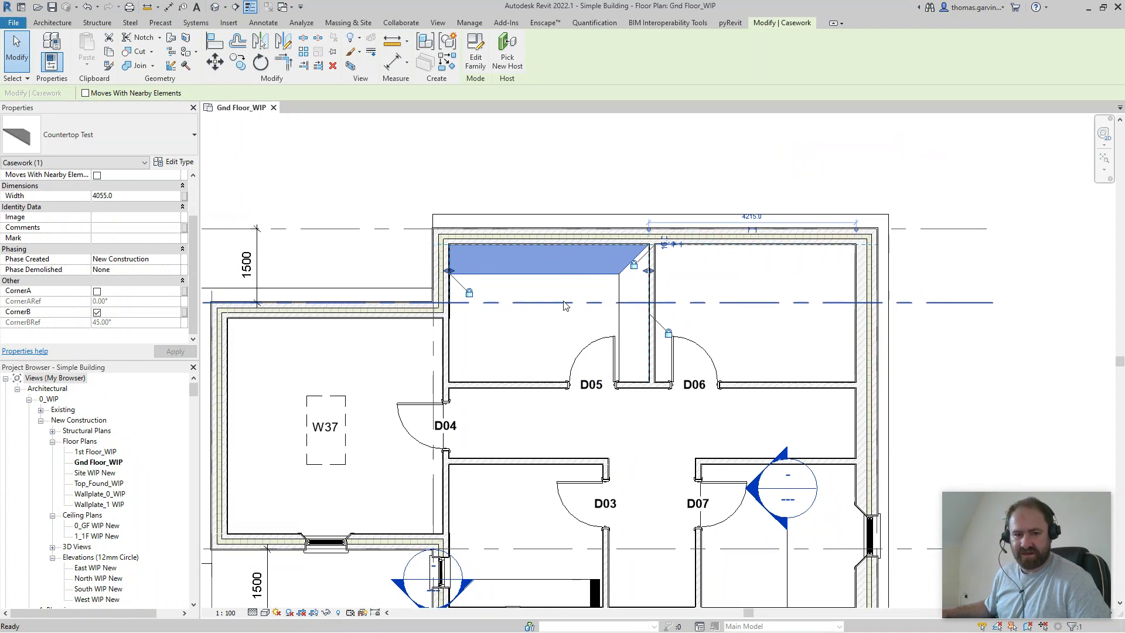